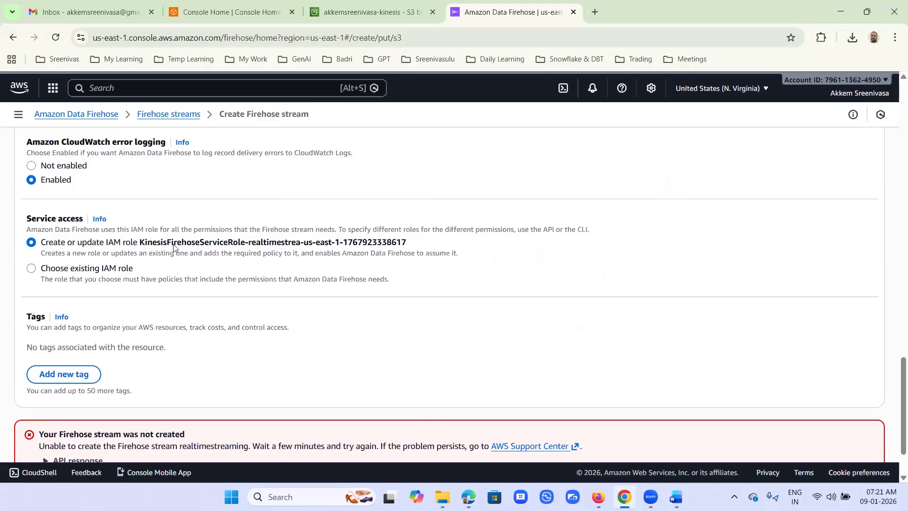
Copy the name of the IAM role listed under Service access in the Firehose stream creation form
{"action": "scroll", "coordinate": [359, 439], "scroll_direction": "down", "scroll_amount": 1}
{"action": "scroll", "coordinate": [360, 439], "scroll_direction": "up", "scroll_amount": 2}
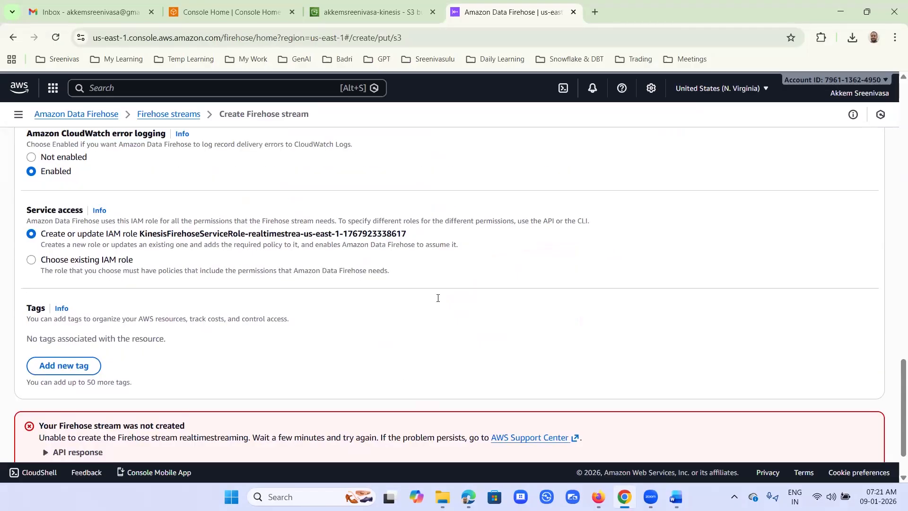
{"action": "left_click_drag", "start_coordinate": [410, 305], "coordinate": [140, 302]}
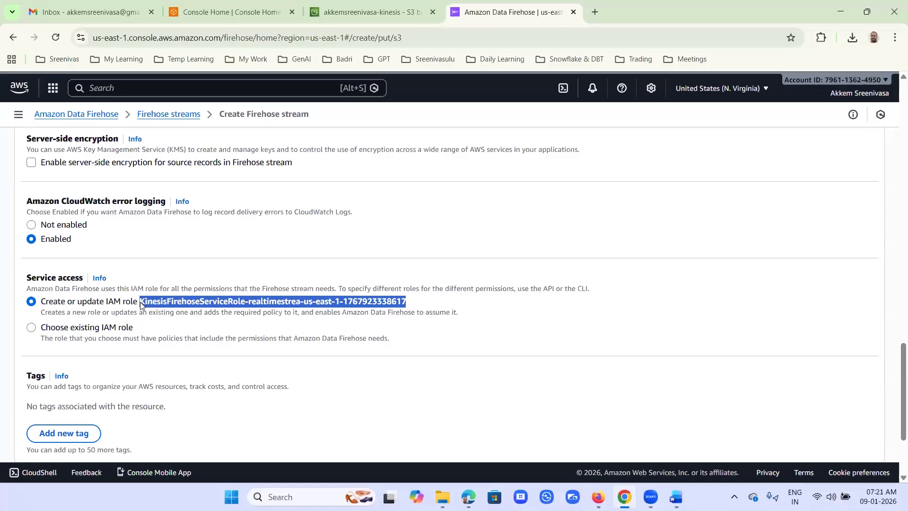
{"action": "right_click", "coordinate": [189, 306]}
{"action": "left_click", "coordinate": [224, 317]}
Open the IAM service from the console home and show its list of roles
{"action": "left_click", "coordinate": [217, 18]}
{"action": "left_click", "coordinate": [212, 86]}
{"action": "left_click", "coordinate": [112, 207]}
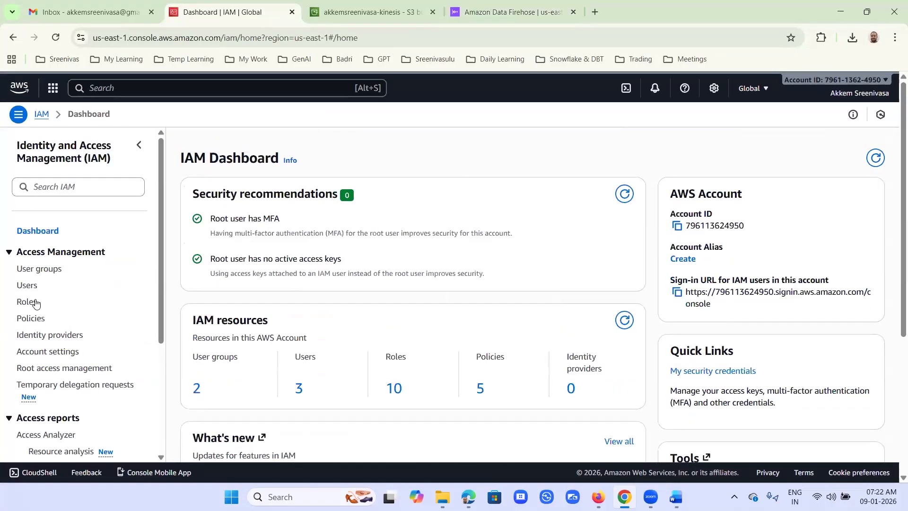
{"action": "left_click", "coordinate": [32, 304]}
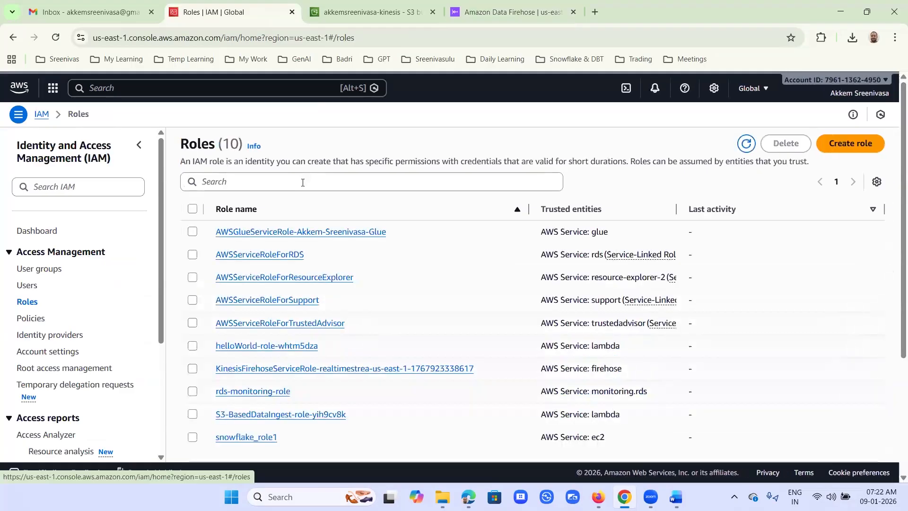
Find the Firehose service role using the copied name and open its permissions policies
{"action": "left_click", "coordinate": [303, 183]}
{"action": "key", "text": "ctrl+v"}
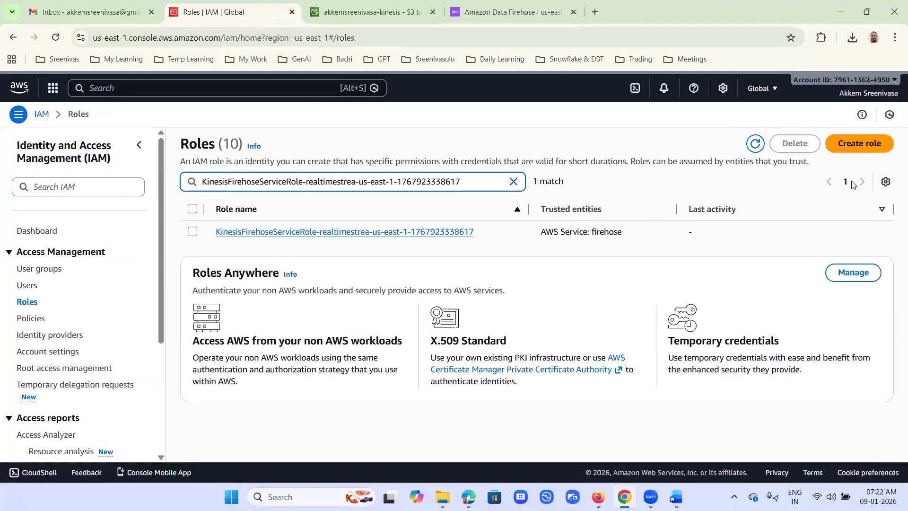
{"action": "left_click", "coordinate": [352, 234]}
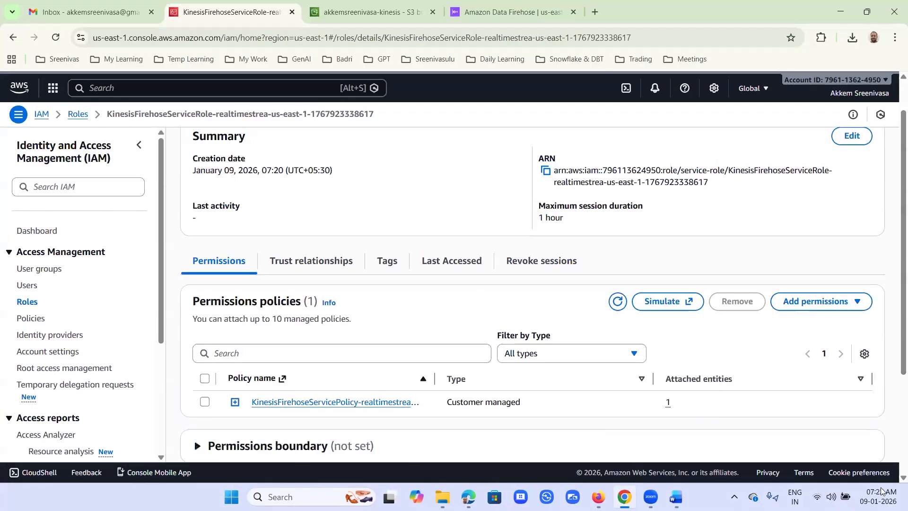
{"action": "scroll", "coordinate": [695, 371], "scroll_direction": "down", "scroll_amount": 3}
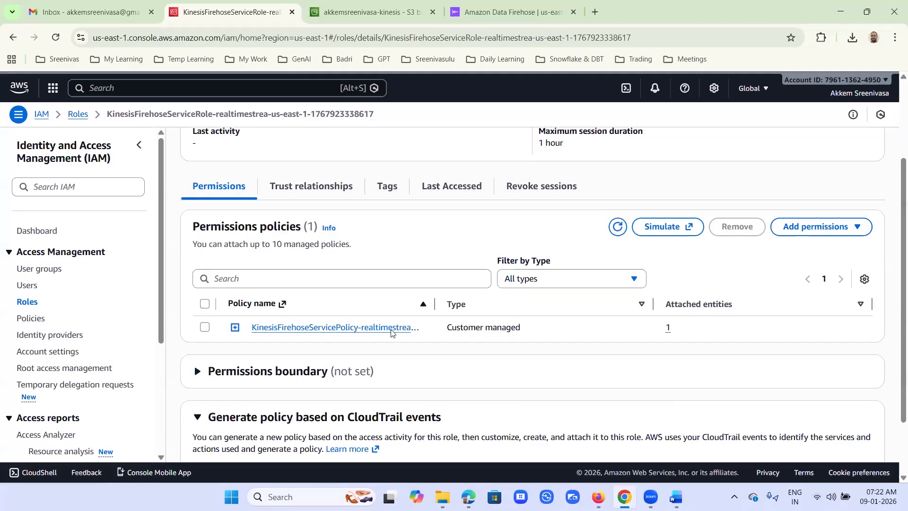
{"action": "mouse_move", "coordinate": [358, 304]}
{"action": "left_mouse_down"}
{"action": "mouse_move", "coordinate": [351, 321]}
{"action": "mouse_move", "coordinate": [385, 298]}
{"action": "mouse_move", "coordinate": [403, 263]}
{"action": "left_mouse_up"}
{"action": "mouse_move", "coordinate": [404, 263]}
{"action": "left_mouse_down"}
{"action": "mouse_move", "coordinate": [410, 270]}
{"action": "mouse_move", "coordinate": [366, 327]}
{"action": "mouse_move", "coordinate": [400, 309]}
{"action": "left_mouse_up"}
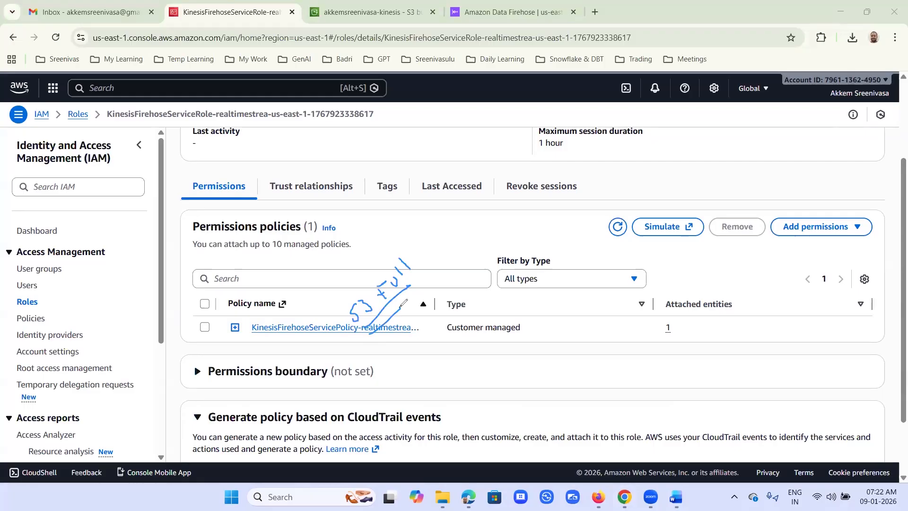
{"action": "key", "text": "Escape"}
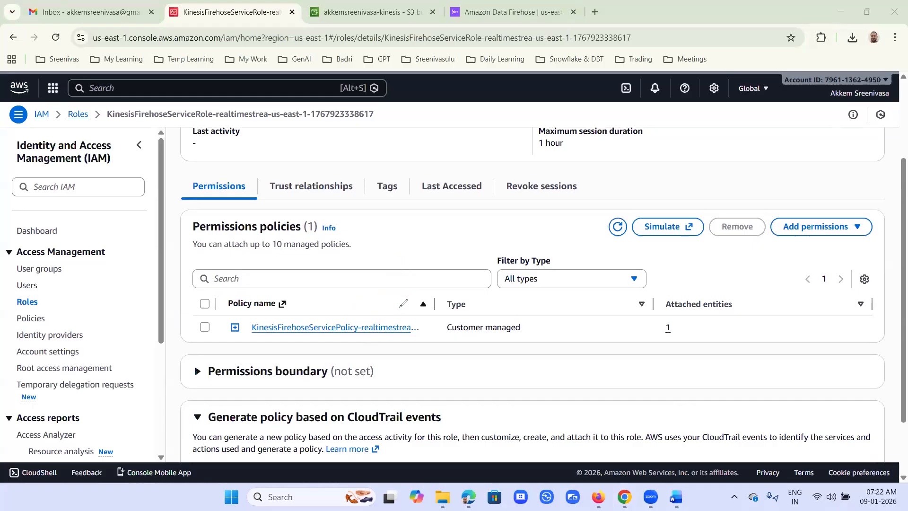
Attach the AmazonS3FullAccess policy to the Firehose service role, check the attached policies and dismiss the notification
{"action": "left_click", "coordinate": [806, 231]}
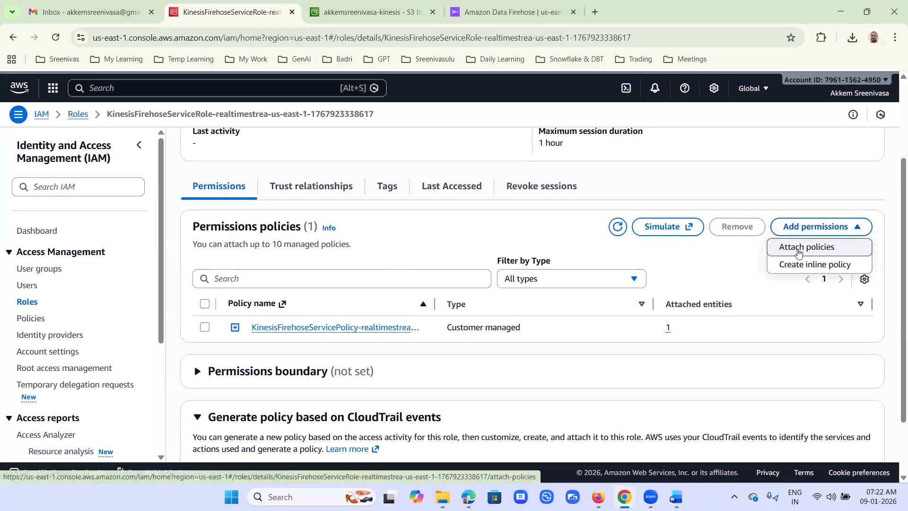
{"action": "left_click", "coordinate": [806, 246]}
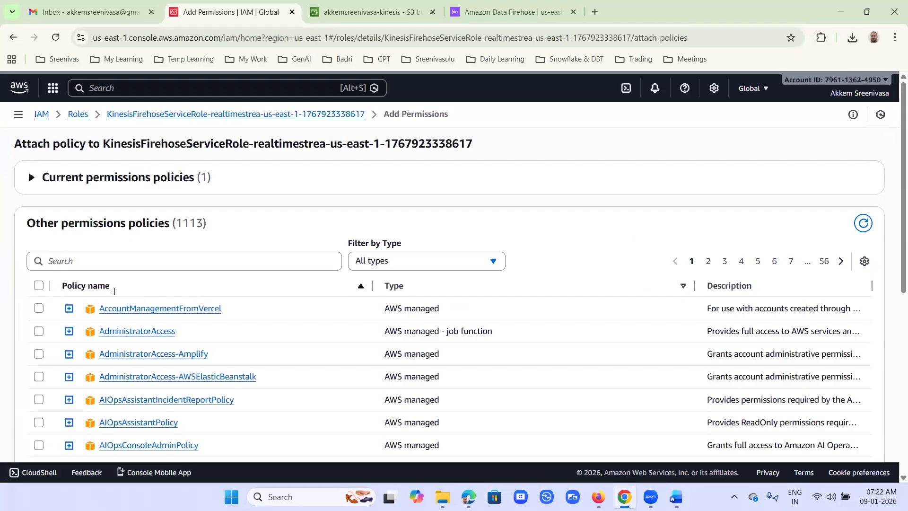
{"action": "left_click", "coordinate": [98, 255]}
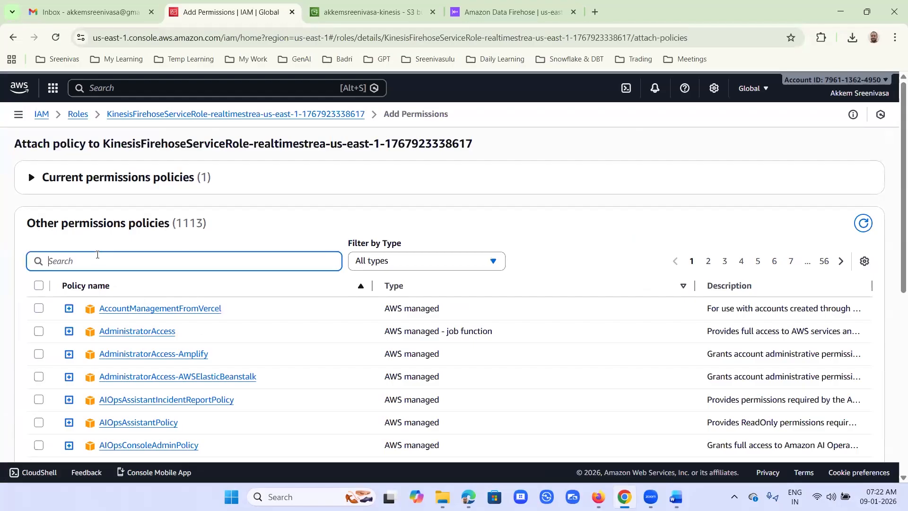
{"action": "type", "text": "s3ful"}
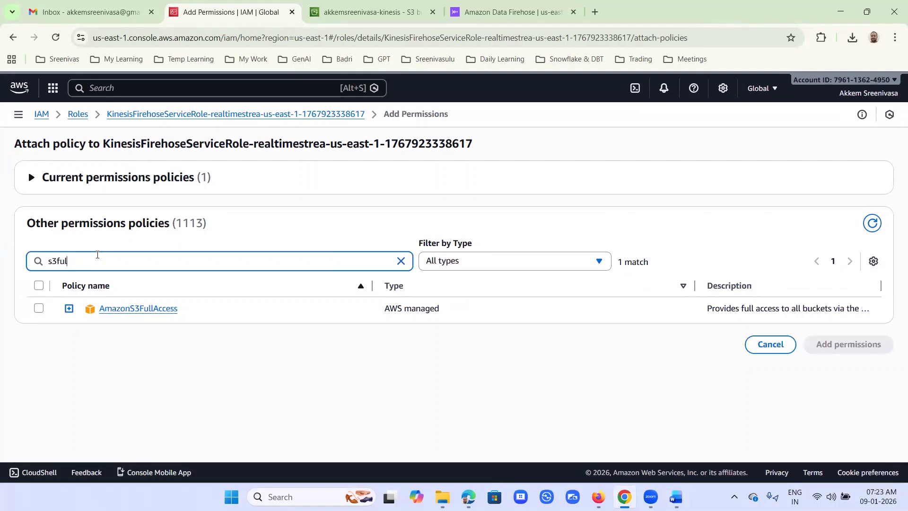
{"action": "left_click", "coordinate": [38, 309]}
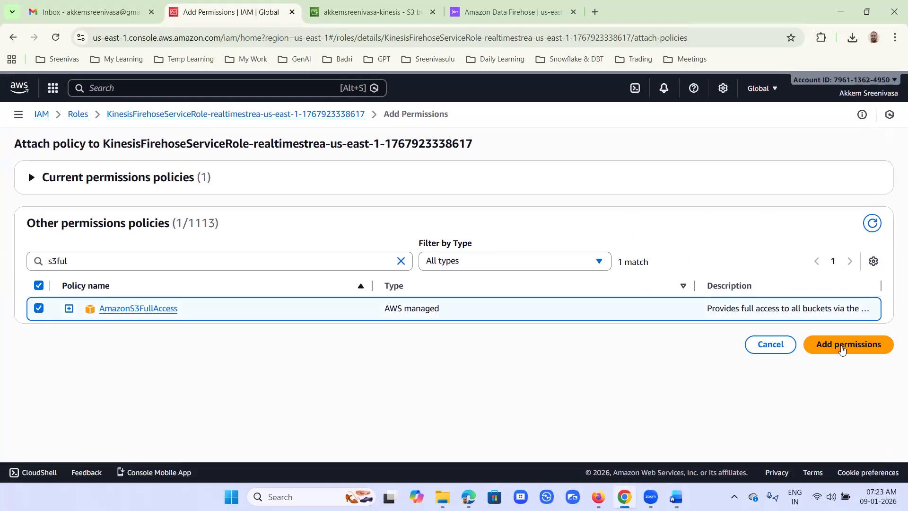
{"action": "left_click", "coordinate": [845, 349]}
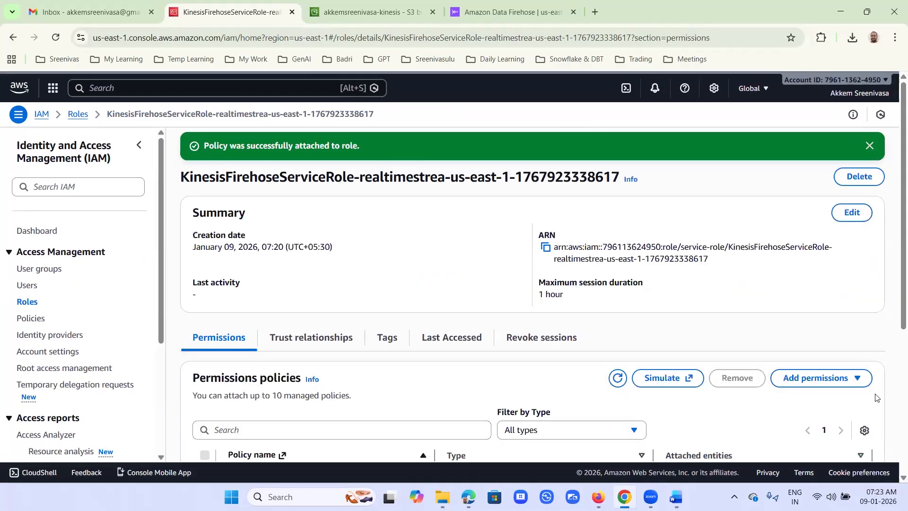
{"action": "scroll", "coordinate": [817, 309], "scroll_direction": "down", "scroll_amount": 4}
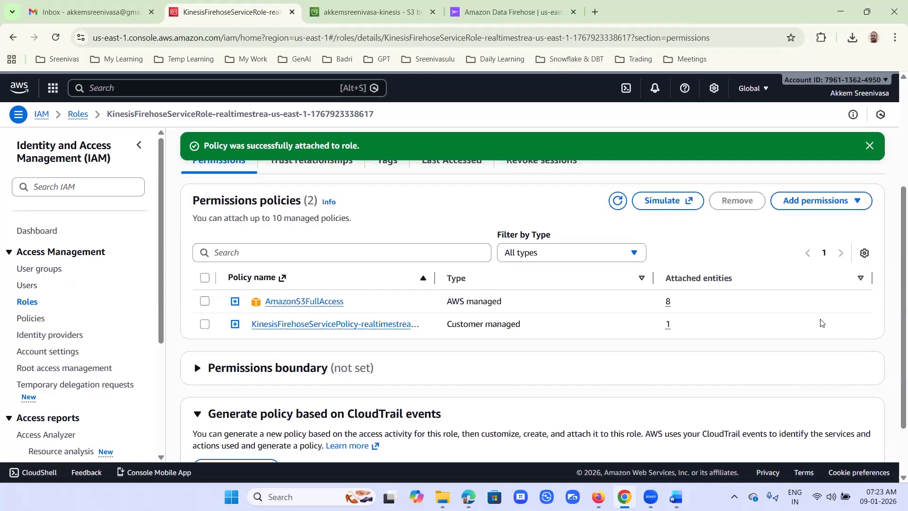
{"action": "scroll", "coordinate": [821, 323], "scroll_direction": "up", "scroll_amount": 3}
{"action": "left_click", "coordinate": [869, 145]}
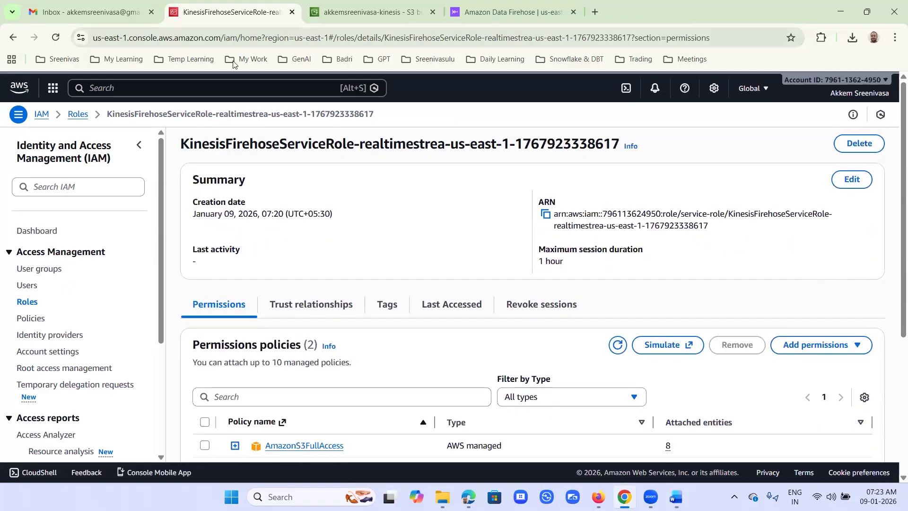
Return to the Firehose stream creation form and submit the realtimestreaming stream again
{"action": "left_click", "coordinate": [507, 4]}
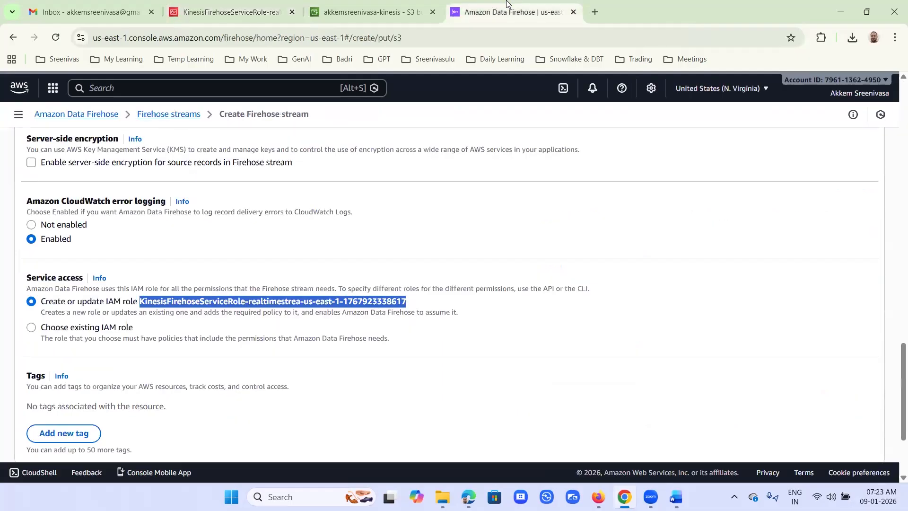
{"action": "scroll", "coordinate": [421, 316], "scroll_direction": "down", "scroll_amount": 3}
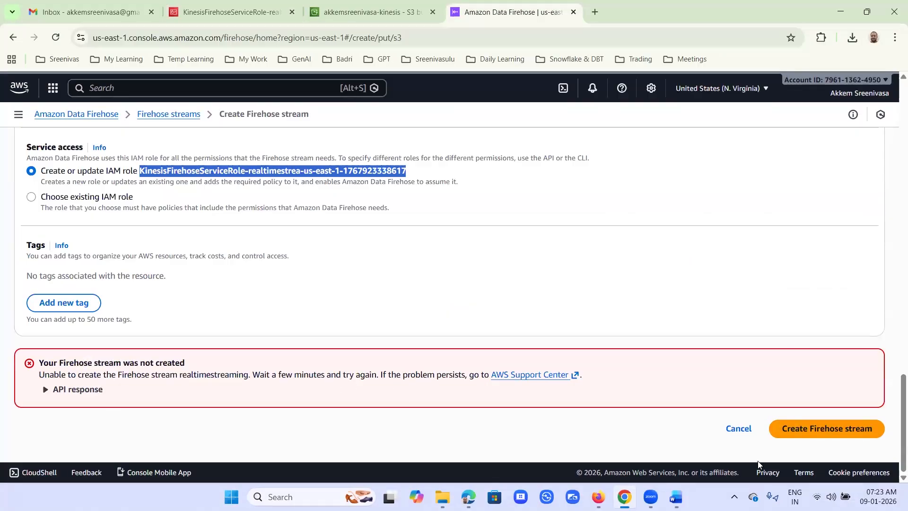
{"action": "left_click", "coordinate": [850, 434]}
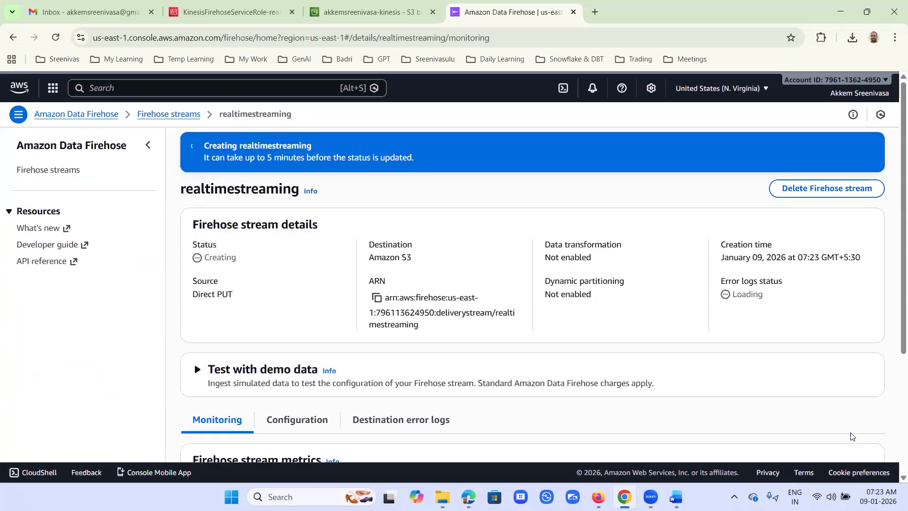
{"action": "scroll", "coordinate": [851, 436], "scroll_direction": "down", "scroll_amount": 4}
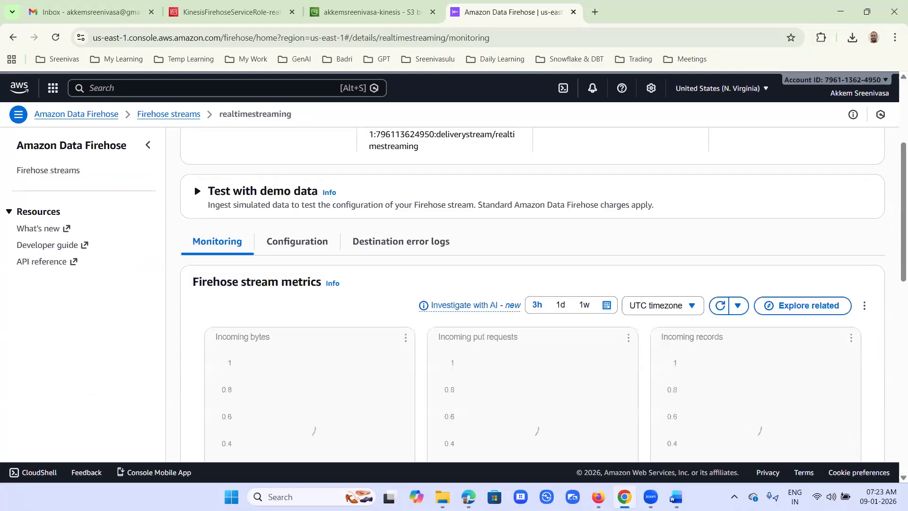
Switch to the Word notes and review the remaining instructions, from Firehose creation to Step4 on testing with sample data
{"action": "left_click", "coordinate": [676, 496]}
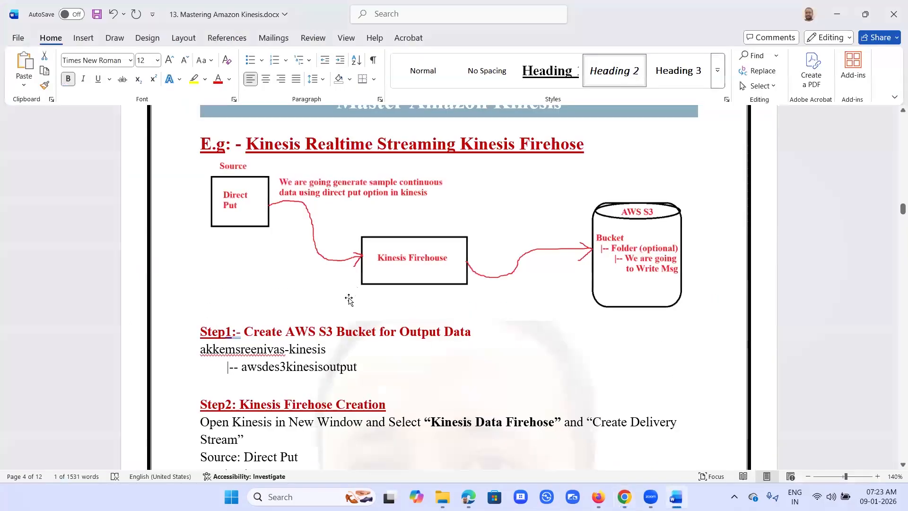
{"action": "scroll", "coordinate": [341, 322], "scroll_direction": "down", "scroll_amount": 5}
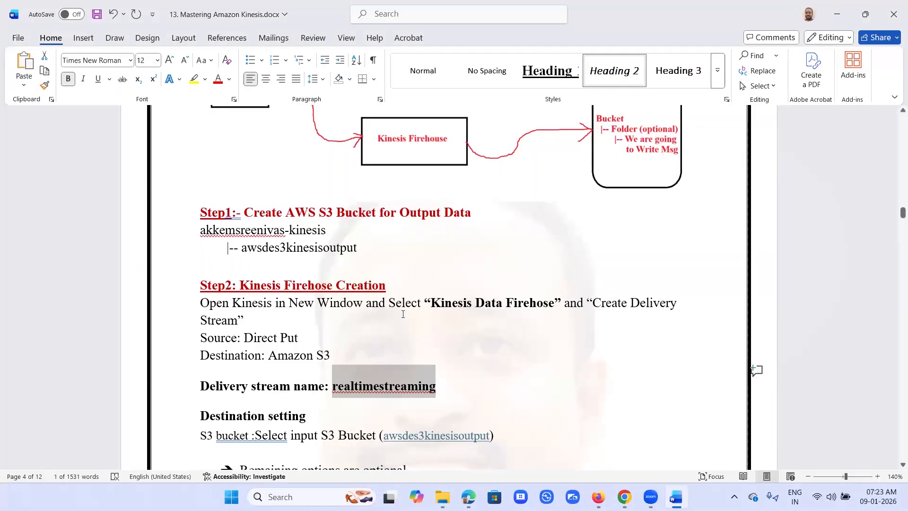
{"action": "scroll", "coordinate": [403, 315], "scroll_direction": "down", "scroll_amount": 3}
{"action": "scroll", "coordinate": [403, 316], "scroll_direction": "down", "scroll_amount": 3}
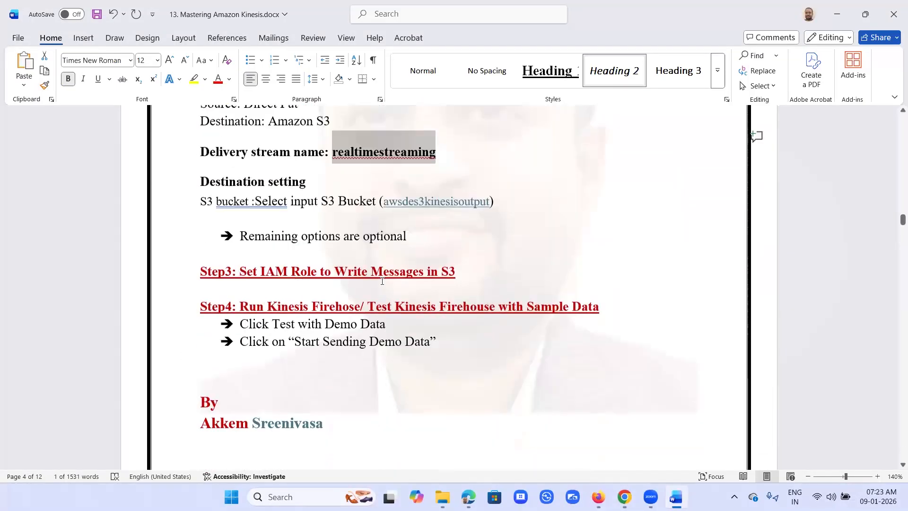
{"action": "left_click", "coordinate": [263, 270]}
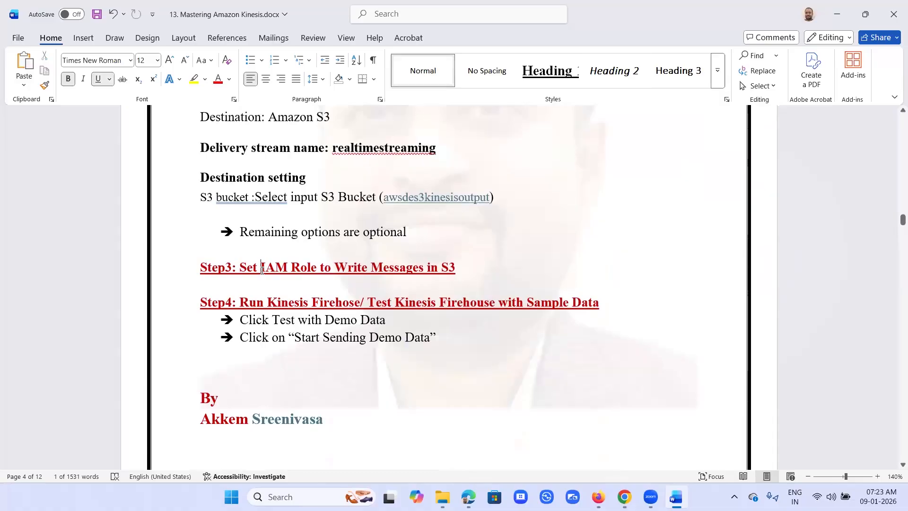
{"action": "left_click_drag", "start_coordinate": [200, 303], "coordinate": [601, 302]}
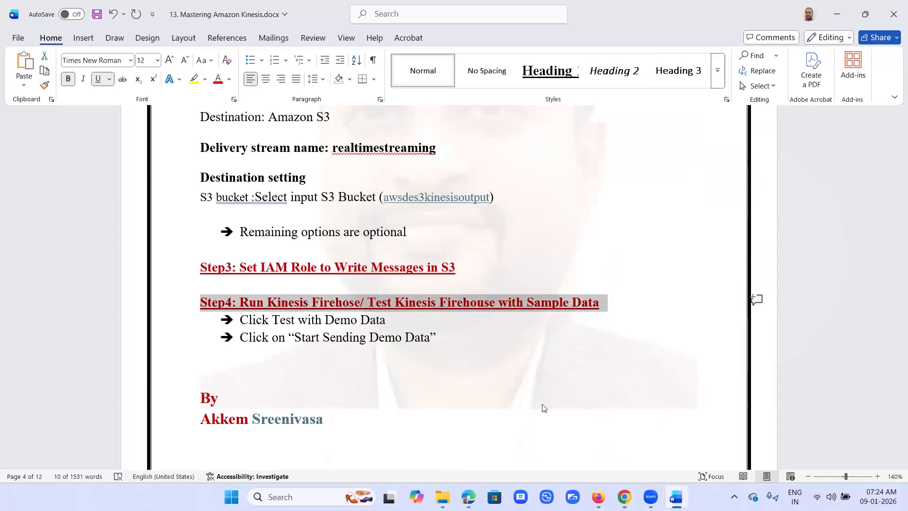
Switch back to the browser and start sending demo data to the realtimestreaming Firehose stream
{"action": "key", "text": "alt+Tab"}
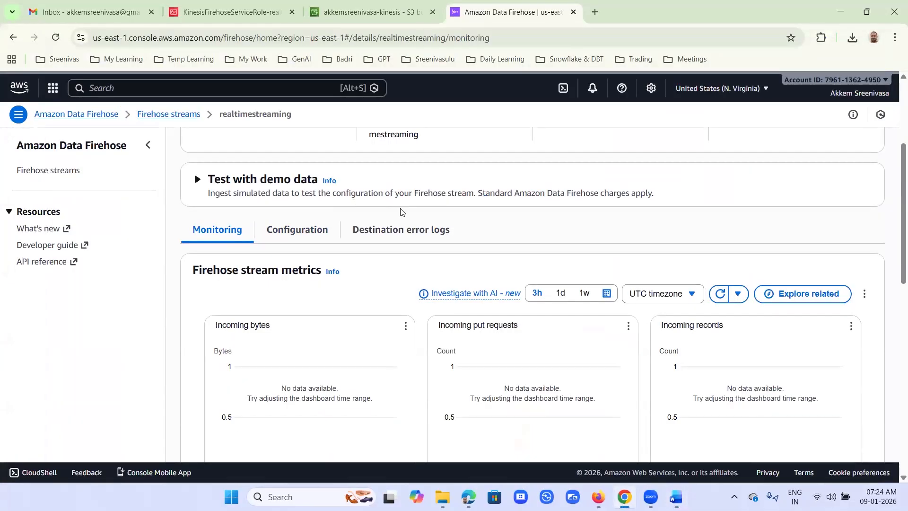
{"action": "scroll", "coordinate": [401, 211], "scroll_direction": "up", "scroll_amount": 4}
{"action": "left_click", "coordinate": [192, 361]}
{"action": "scroll", "coordinate": [358, 273], "scroll_direction": "down", "scroll_amount": 4}
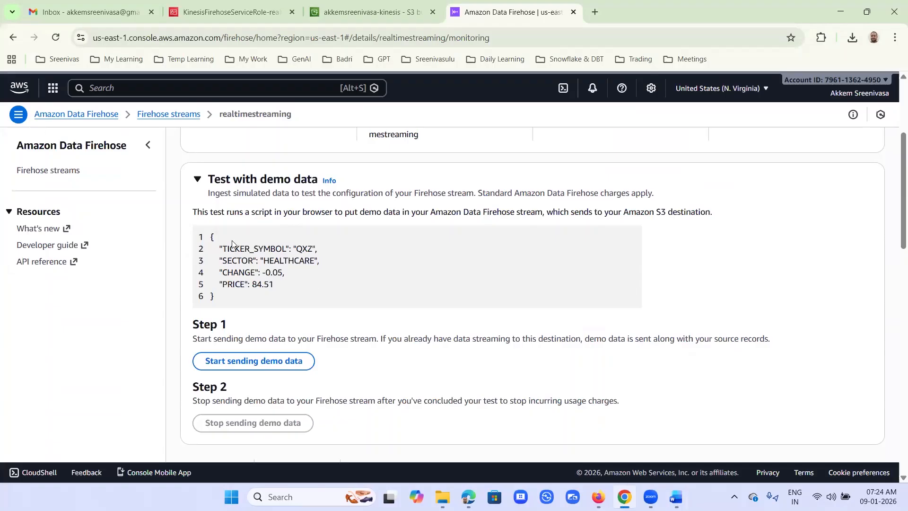
{"action": "left_click", "coordinate": [247, 361]}
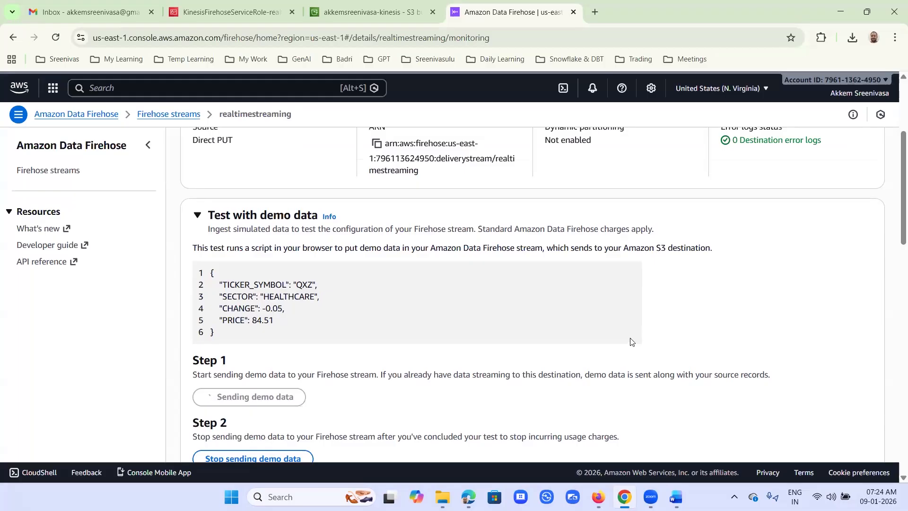
{"action": "scroll", "coordinate": [632, 341], "scroll_direction": "down", "scroll_amount": 2}
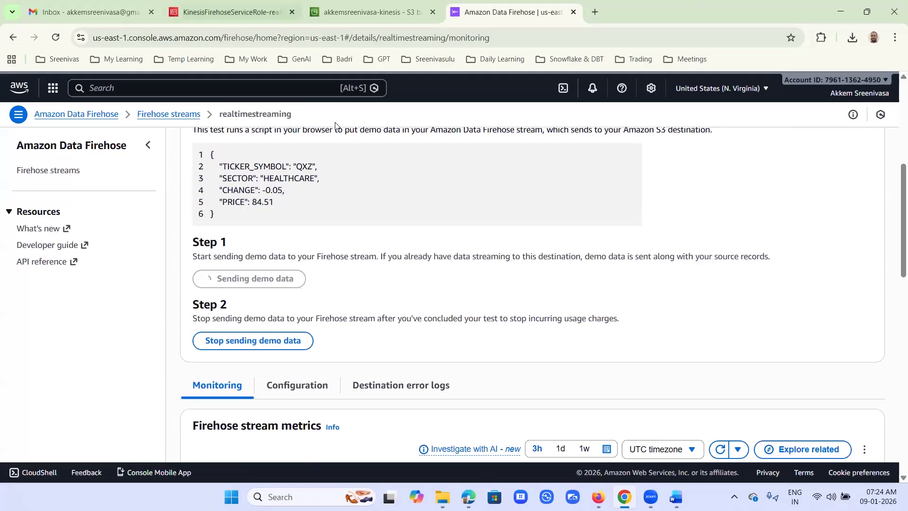
Reopen the Kinesis S3 bucket, refresh its objects to check for delivered data, and return to the Firehose stream
{"action": "left_click", "coordinate": [369, 11]}
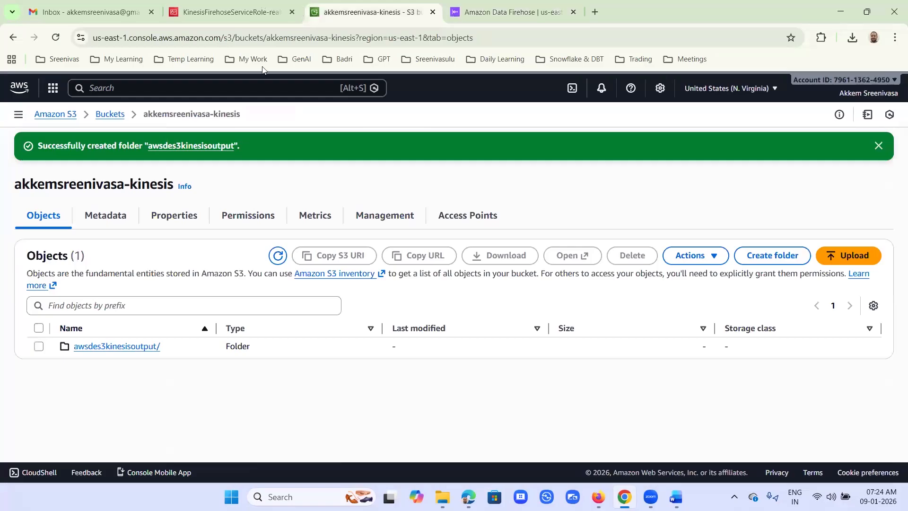
{"action": "left_click", "coordinate": [122, 115]}
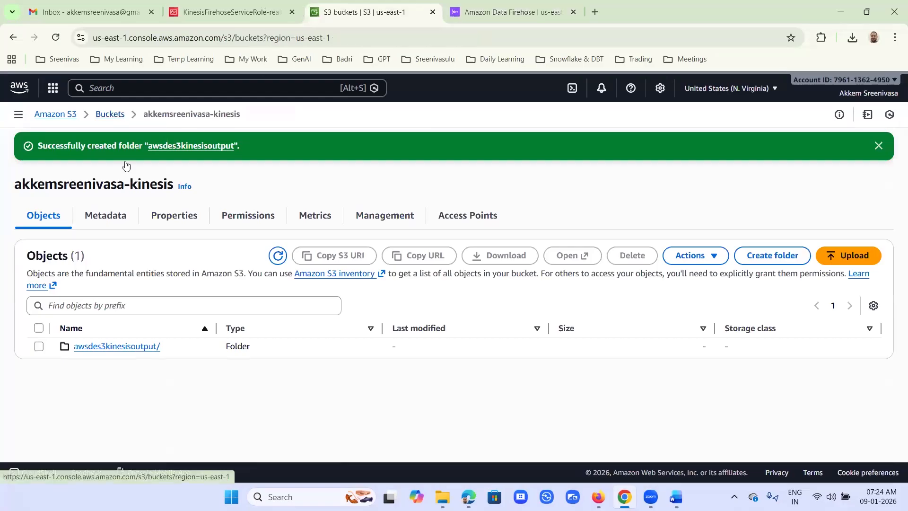
{"action": "left_click", "coordinate": [123, 309]}
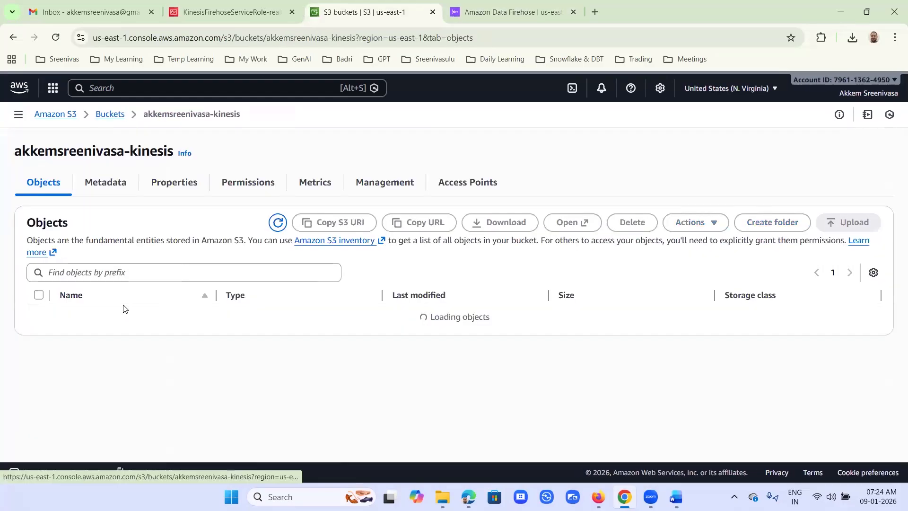
{"action": "left_click", "coordinate": [275, 226]}
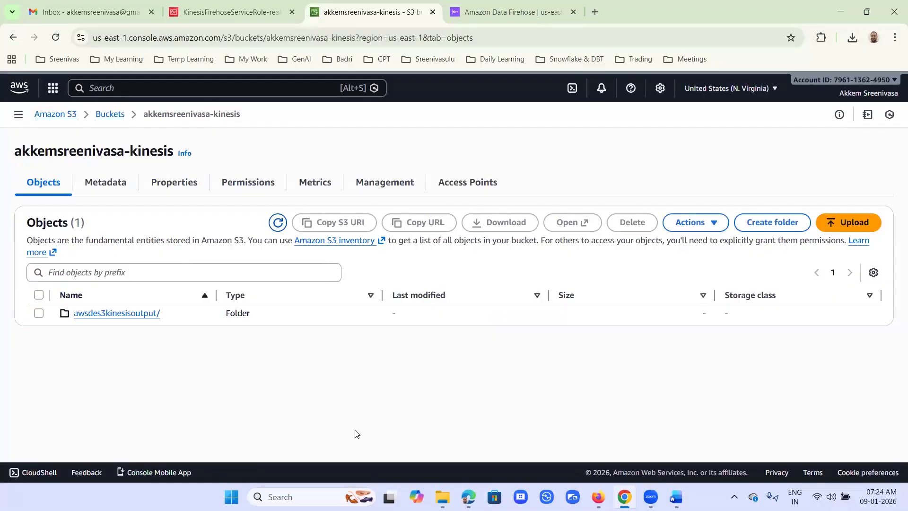
{"action": "left_click", "coordinate": [586, 5]}
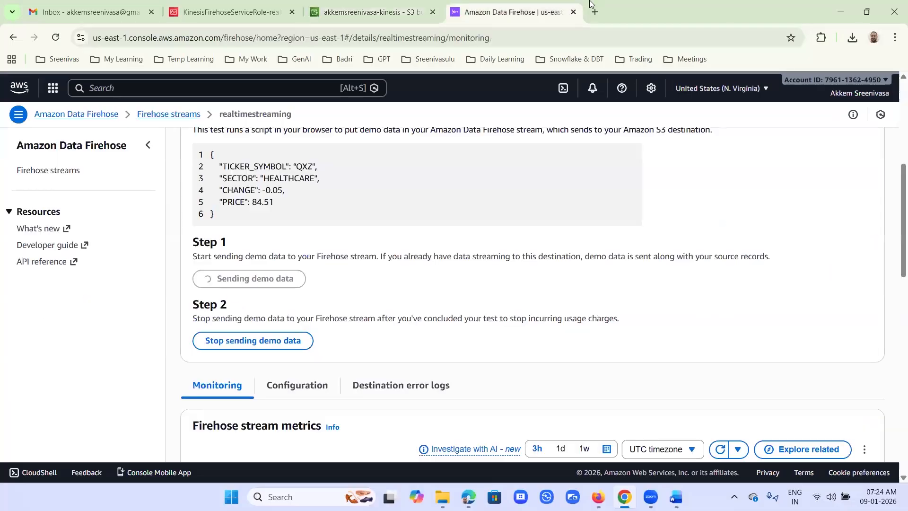
Stop and restart sending demo data to the realtimestreaming stream several times, leaving the sending running
{"action": "left_click", "coordinate": [281, 347]}
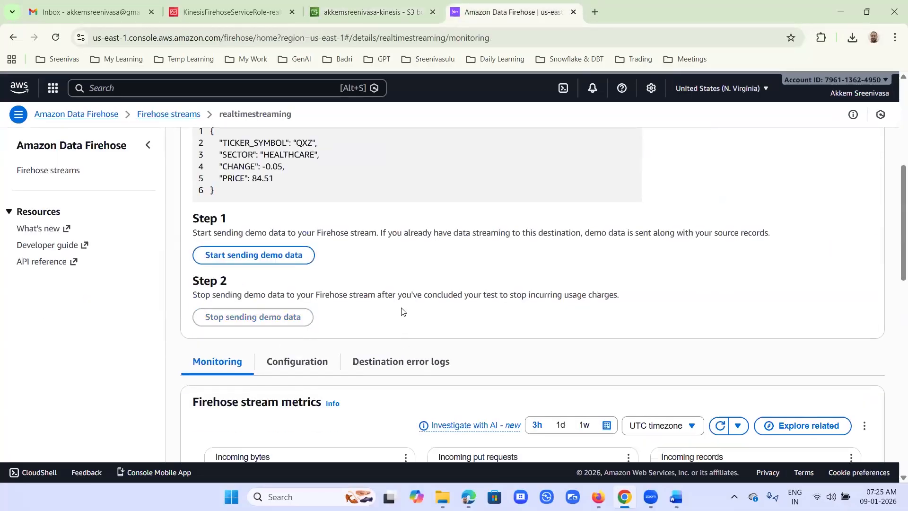
{"action": "left_click", "coordinate": [260, 256]}
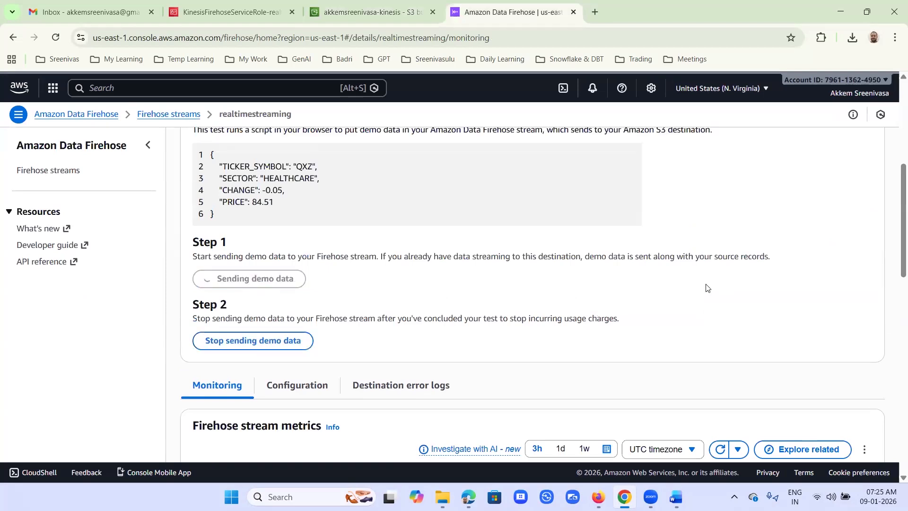
{"action": "left_click", "coordinate": [280, 340]}
{"action": "left_click", "coordinate": [246, 258]}
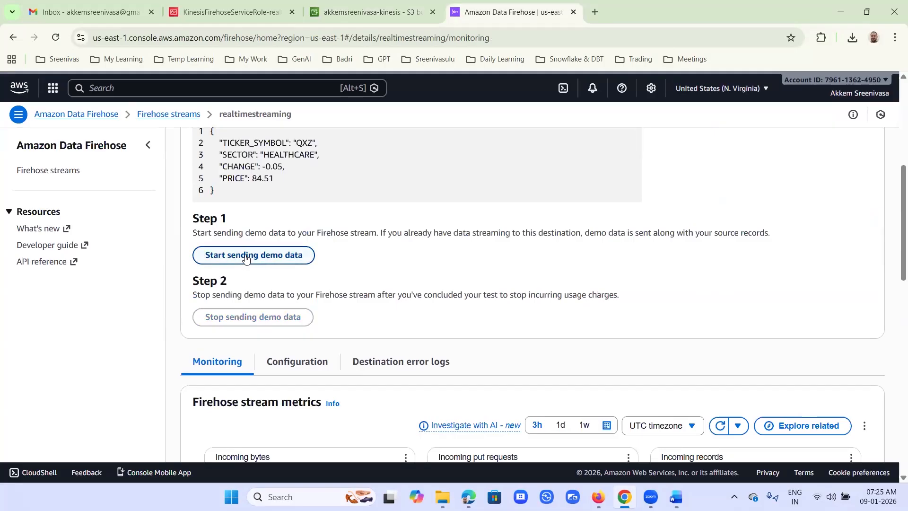
{"action": "left_click", "coordinate": [258, 340]}
{"action": "left_click", "coordinate": [258, 257]}
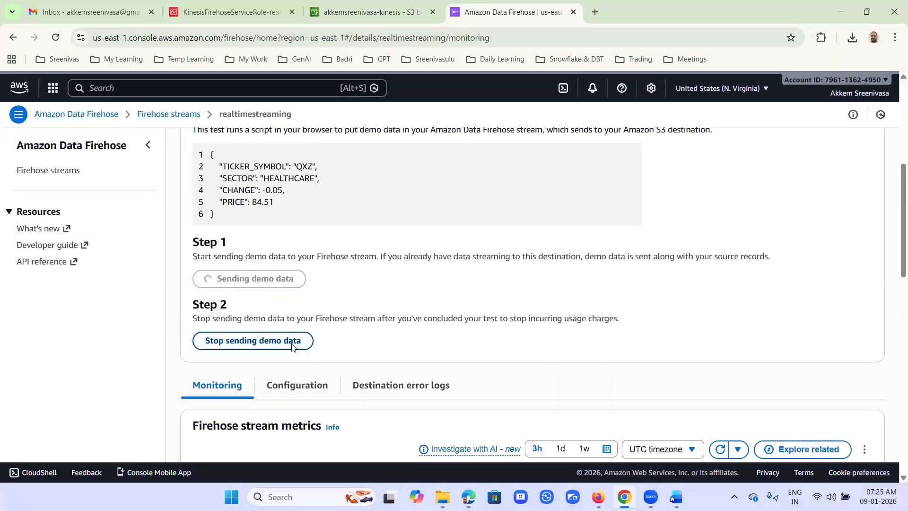
{"action": "left_click", "coordinate": [292, 348]}
{"action": "left_click", "coordinate": [297, 259]}
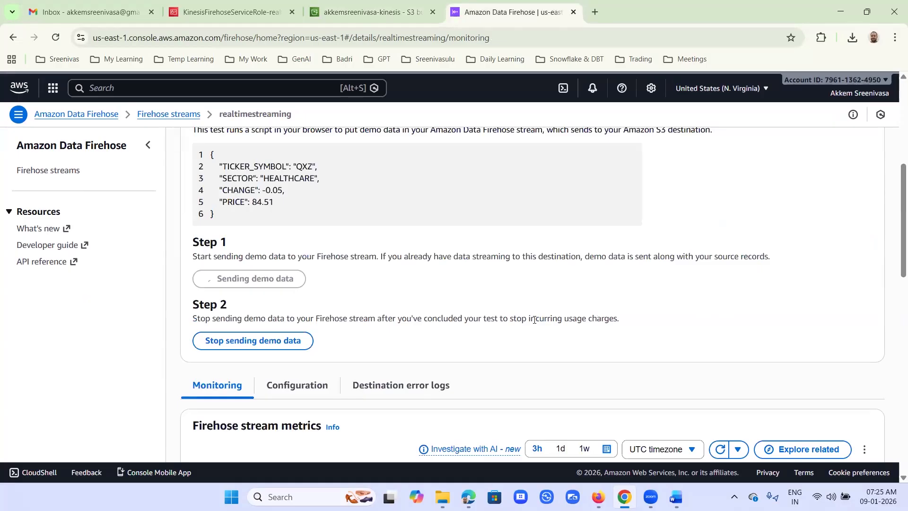
Review the stream's metrics and its configuration, from record transformation and S3 destination settings to service access and tags
{"action": "scroll", "coordinate": [536, 323], "scroll_direction": "down", "scroll_amount": 4}
{"action": "scroll", "coordinate": [536, 325], "scroll_direction": "down", "scroll_amount": 1}
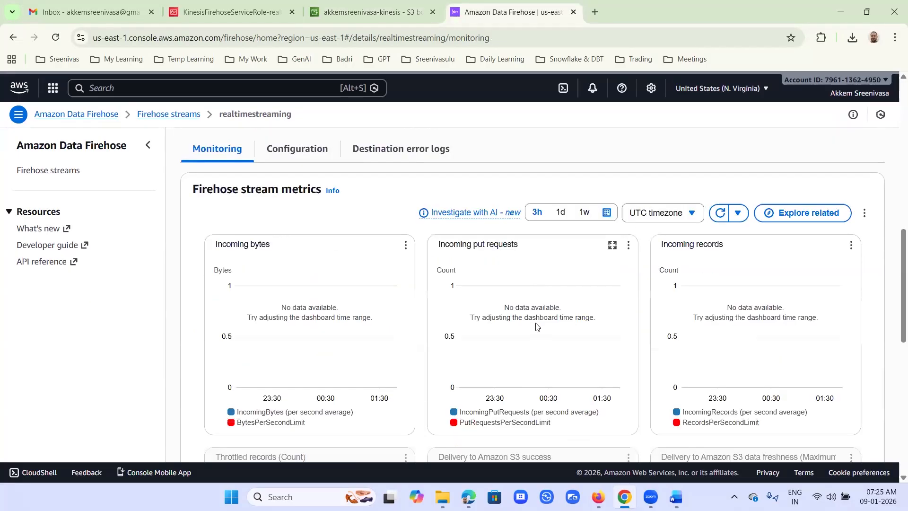
{"action": "scroll", "coordinate": [254, 197], "scroll_direction": "up", "scroll_amount": 1}
{"action": "left_click", "coordinate": [291, 213]}
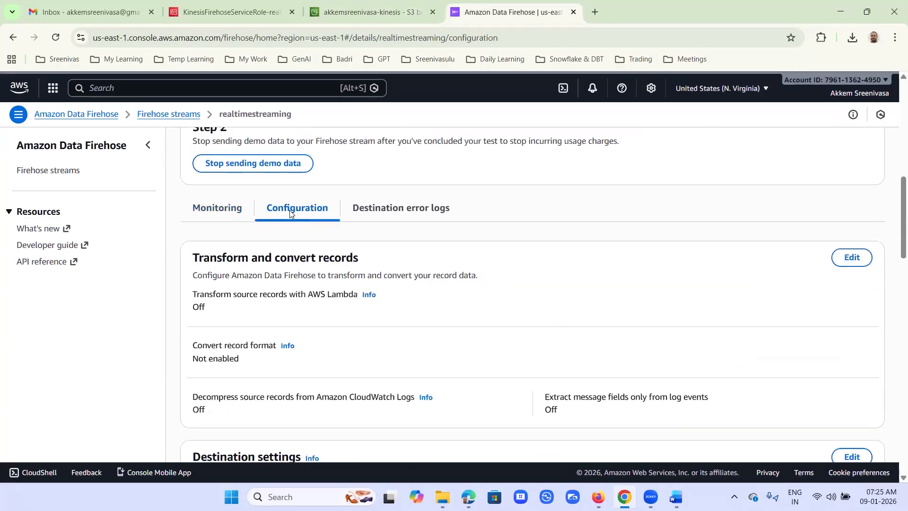
{"action": "scroll", "coordinate": [589, 326], "scroll_direction": "down", "scroll_amount": 4}
{"action": "scroll", "coordinate": [589, 326], "scroll_direction": "down", "scroll_amount": 1}
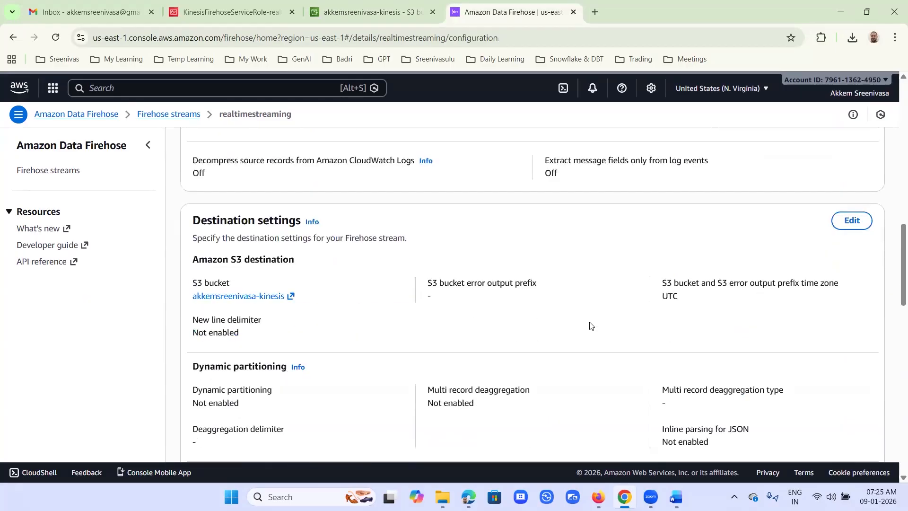
{"action": "scroll", "coordinate": [590, 325], "scroll_direction": "down", "scroll_amount": 3}
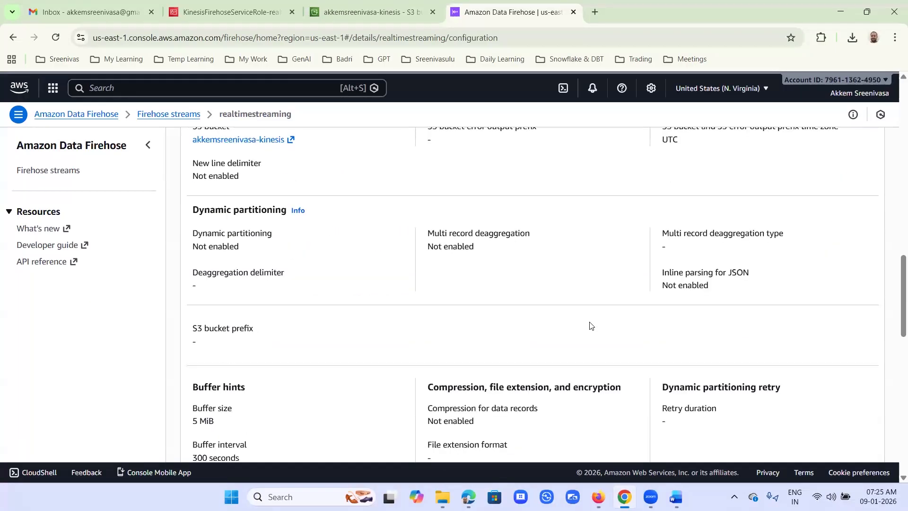
{"action": "scroll", "coordinate": [590, 325], "scroll_direction": "down", "scroll_amount": 6}
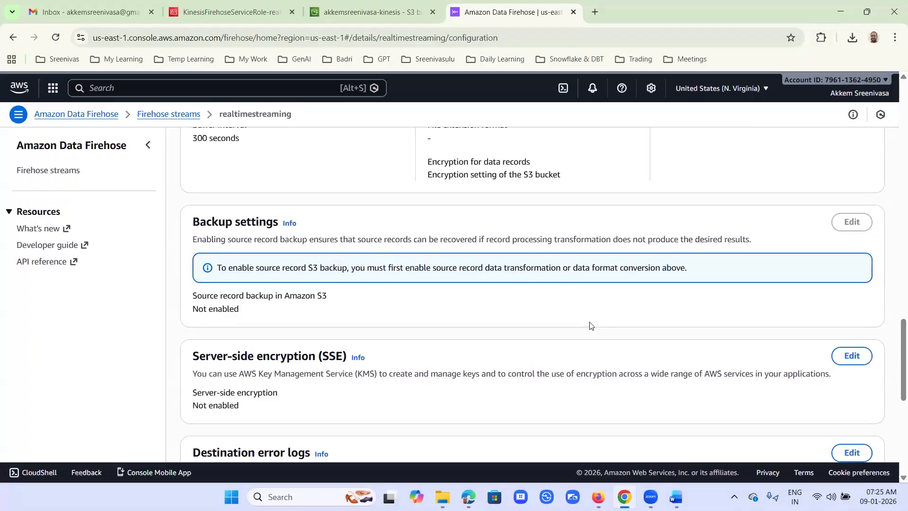
{"action": "scroll", "coordinate": [590, 325], "scroll_direction": "down", "scroll_amount": 3}
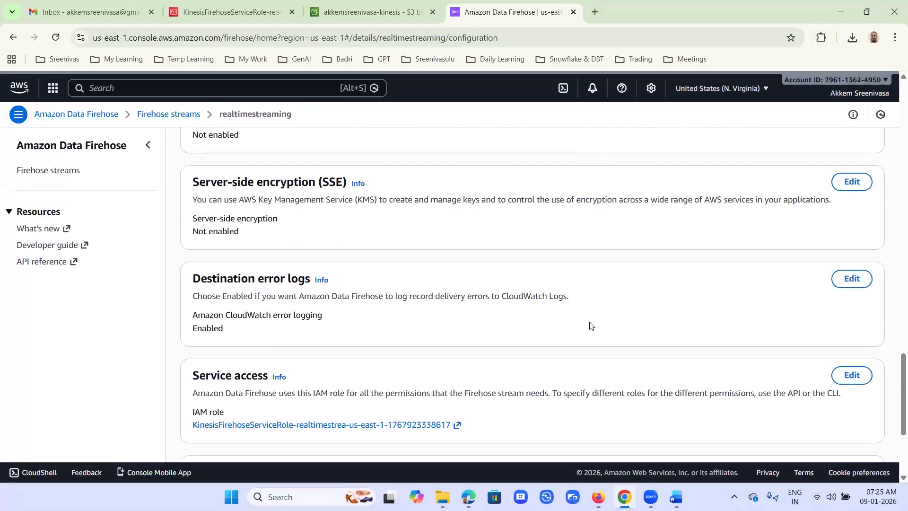
{"action": "scroll", "coordinate": [589, 325], "scroll_direction": "down", "scroll_amount": 2}
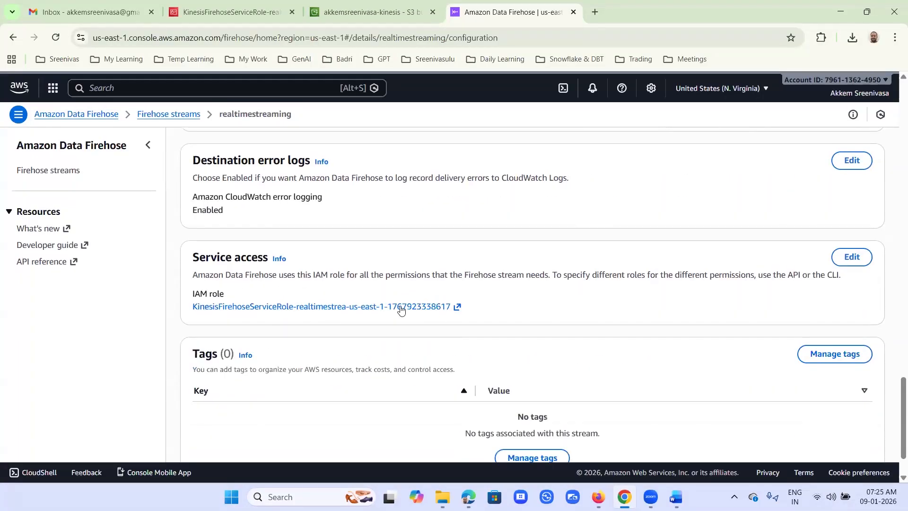
{"action": "scroll", "coordinate": [409, 325], "scroll_direction": "down", "scroll_amount": 1}
{"action": "scroll", "coordinate": [410, 325], "scroll_direction": "up", "scroll_amount": 15}
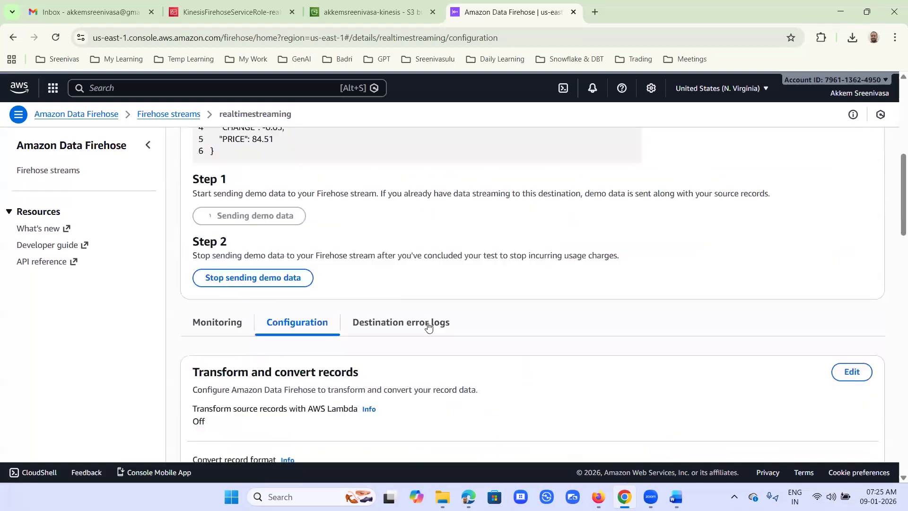
{"action": "scroll", "coordinate": [429, 327], "scroll_direction": "up", "scroll_amount": 5}
Stop and restart the demo data several more times, and finish with sending stopped
{"action": "scroll", "coordinate": [428, 327], "scroll_direction": "down", "scroll_amount": 5}
{"action": "left_click", "coordinate": [252, 279]}
{"action": "scroll", "coordinate": [259, 286], "scroll_direction": "down", "scroll_amount": 1}
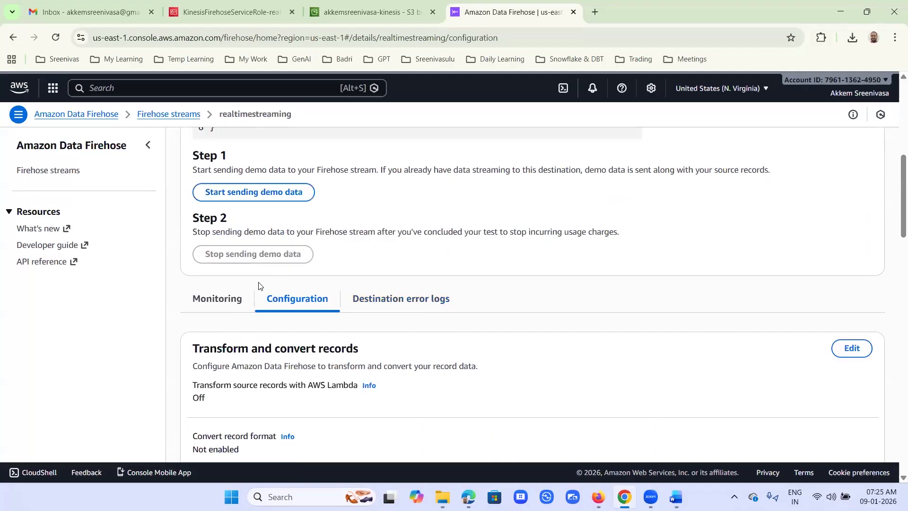
{"action": "left_click", "coordinate": [245, 192]}
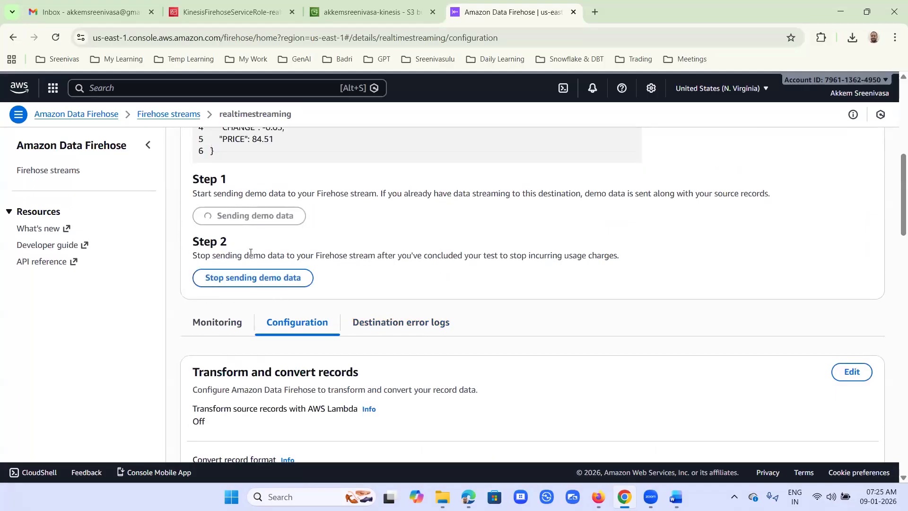
{"action": "left_click", "coordinate": [265, 280]}
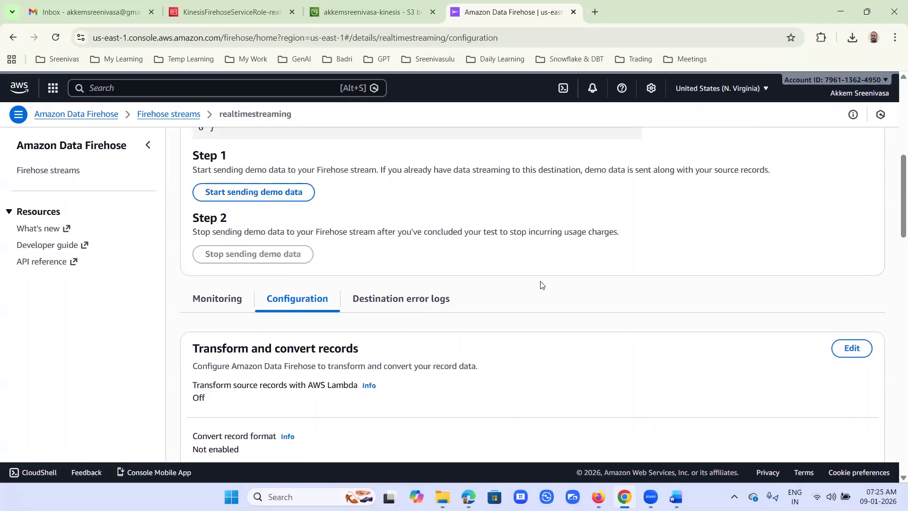
{"action": "left_click", "coordinate": [216, 196]}
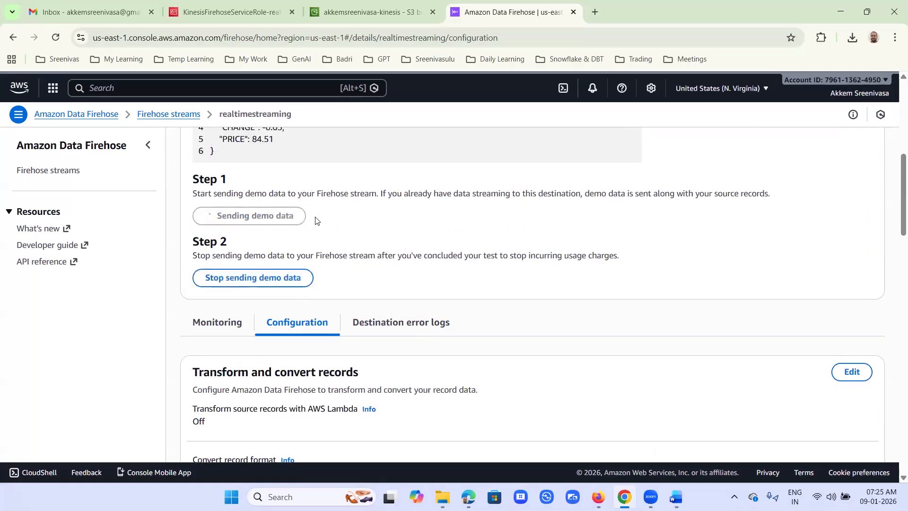
{"action": "left_click", "coordinate": [225, 284]}
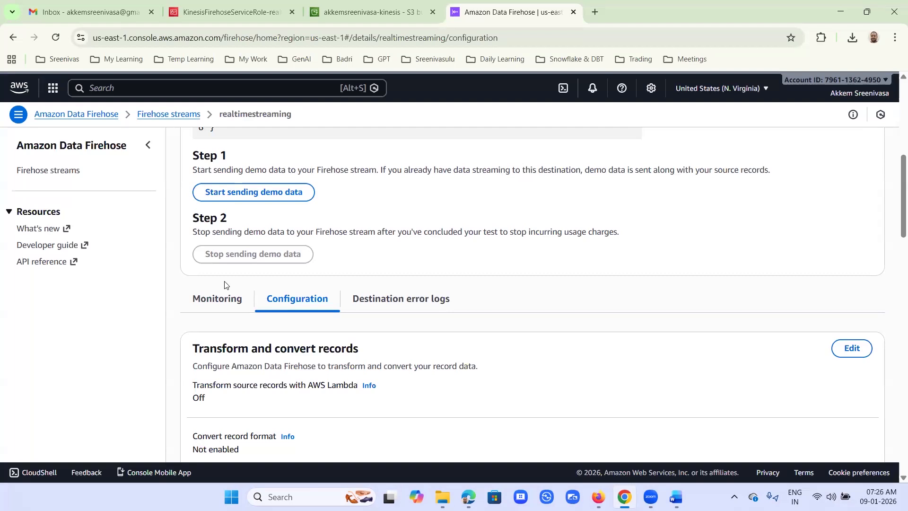
{"action": "left_click", "coordinate": [273, 189]}
{"action": "left_click", "coordinate": [280, 278]}
Examine the realtimestreaming stream's monitoring metrics for incoming data and delivery to Amazon S3
{"action": "scroll", "coordinate": [177, 166], "scroll_direction": "down", "scroll_amount": 3}
{"action": "left_click", "coordinate": [214, 180]}
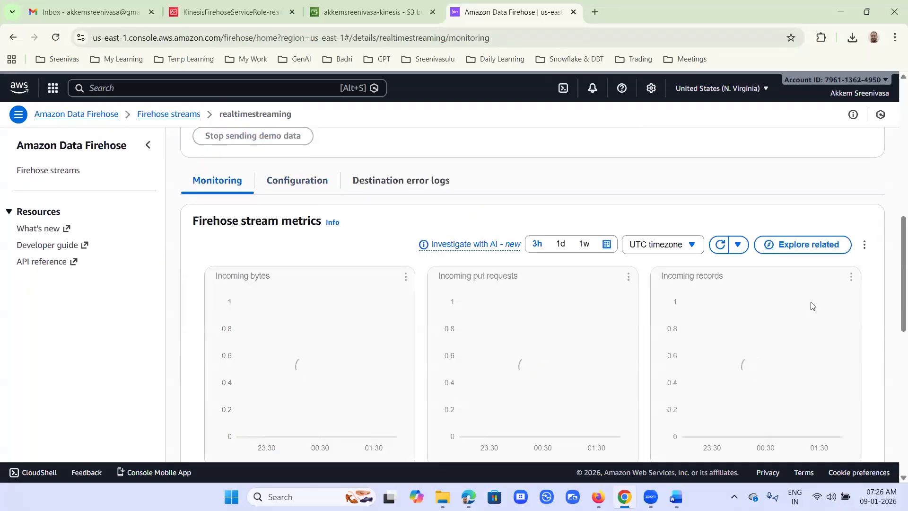
{"action": "scroll", "coordinate": [811, 306], "scroll_direction": "down", "scroll_amount": 5}
{"action": "scroll", "coordinate": [812, 306], "scroll_direction": "down", "scroll_amount": 5}
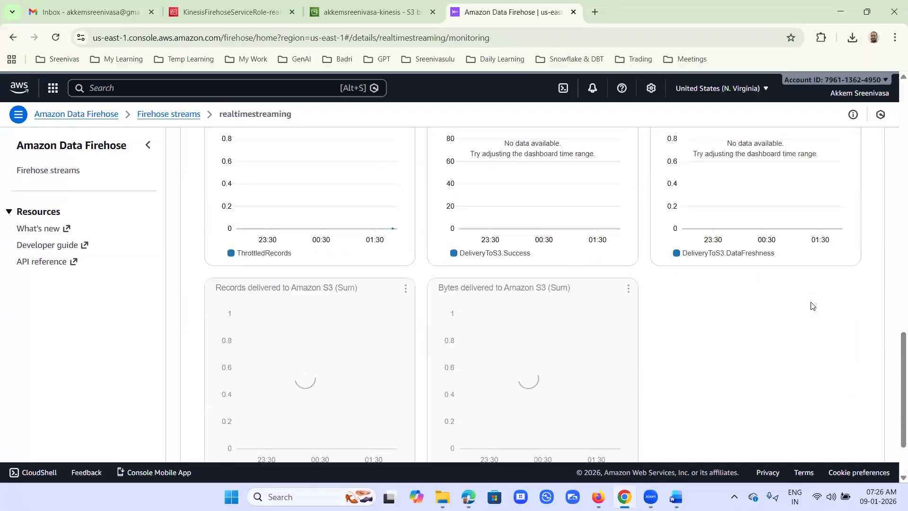
{"action": "scroll", "coordinate": [815, 306], "scroll_direction": "up", "scroll_amount": 10}
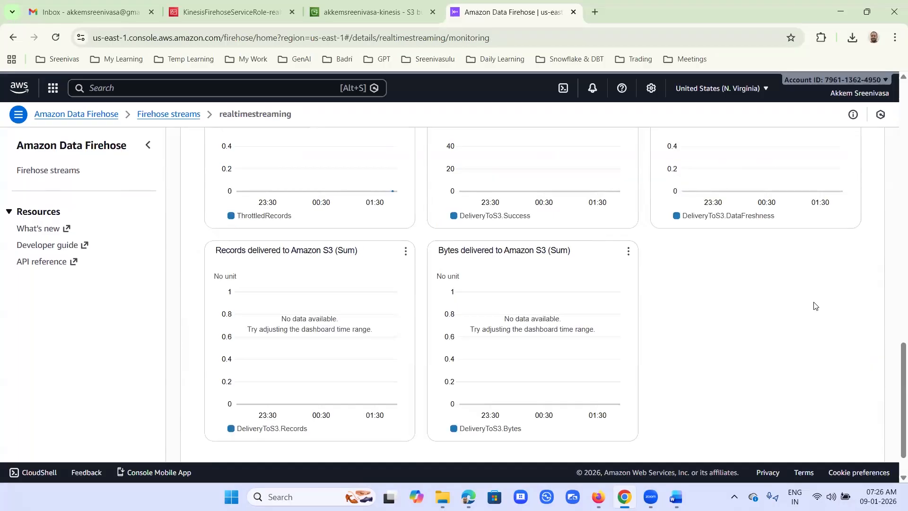
{"action": "scroll", "coordinate": [815, 305], "scroll_direction": "up", "scroll_amount": 2}
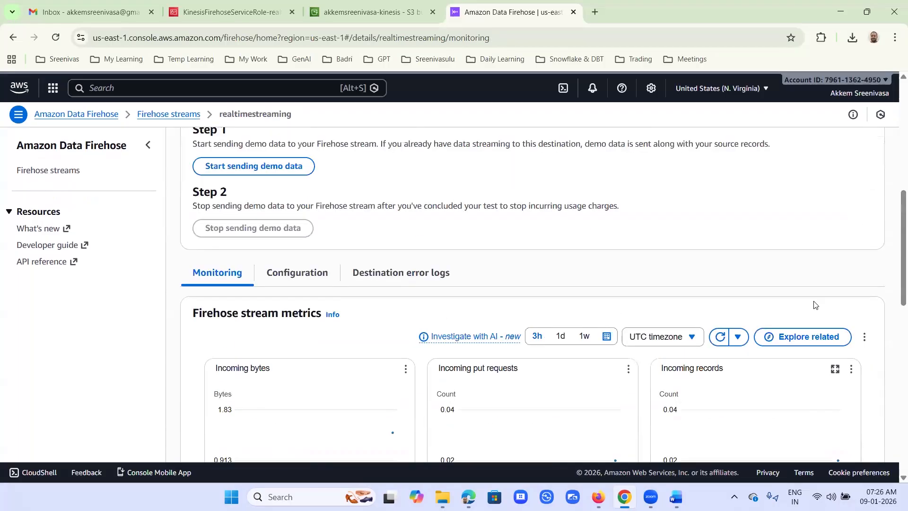
Check the stream's destination error logs and its CloudWatch log group, and close the log group page
{"action": "left_click", "coordinate": [388, 273]}
{"action": "scroll", "coordinate": [780, 284], "scroll_direction": "down", "scroll_amount": 1}
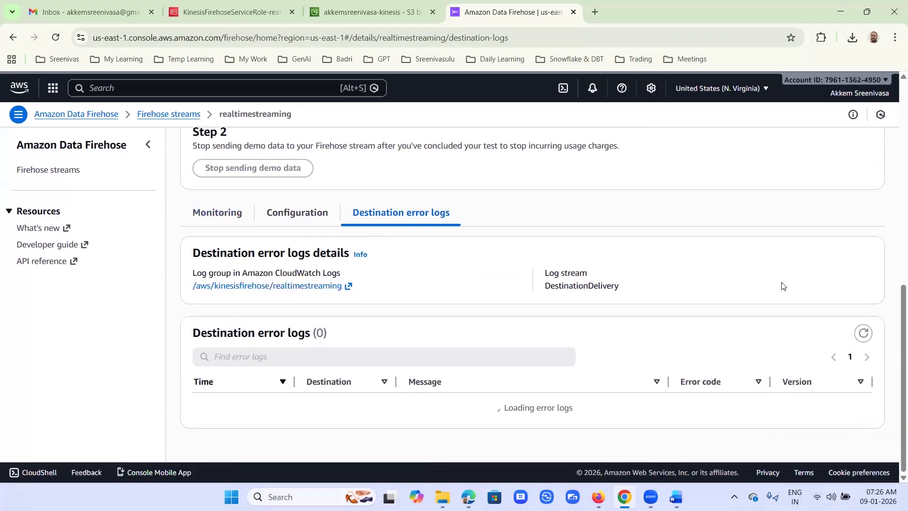
{"action": "left_click", "coordinate": [370, 293]}
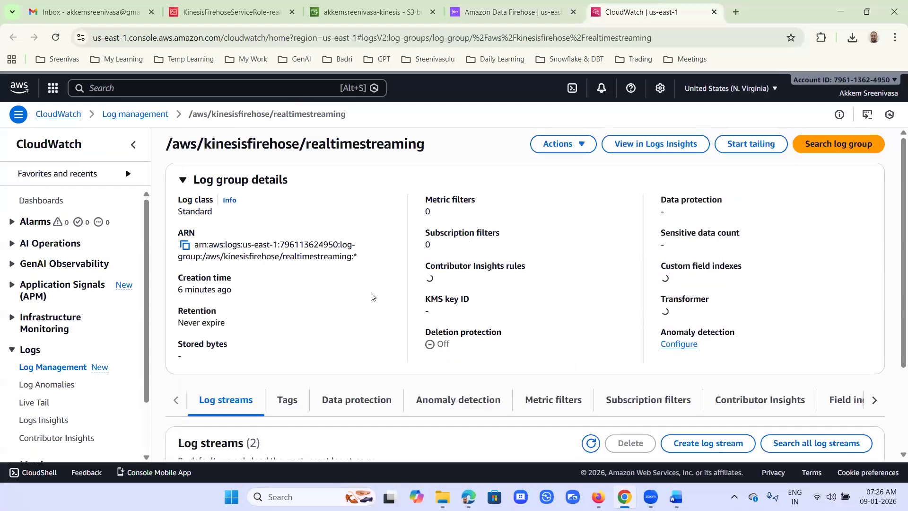
{"action": "scroll", "coordinate": [371, 295], "scroll_direction": "down", "scroll_amount": 3}
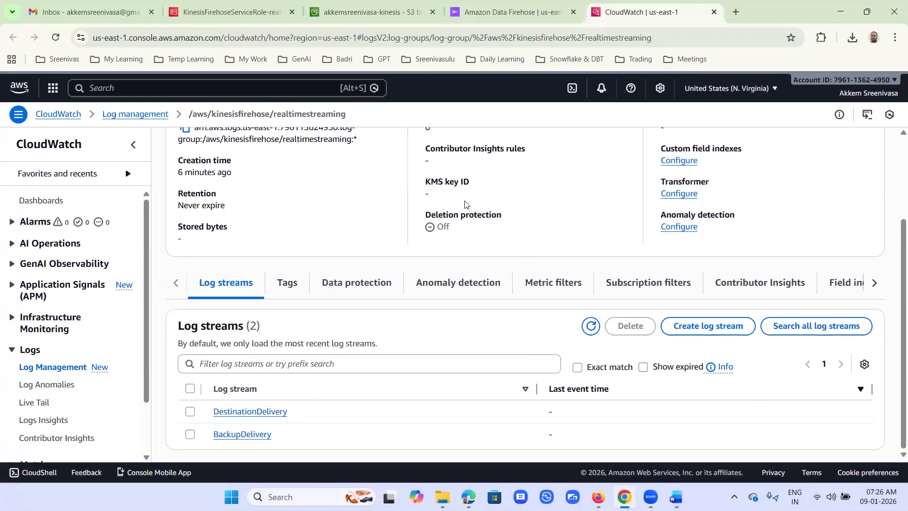
{"action": "left_click", "coordinate": [714, 12]}
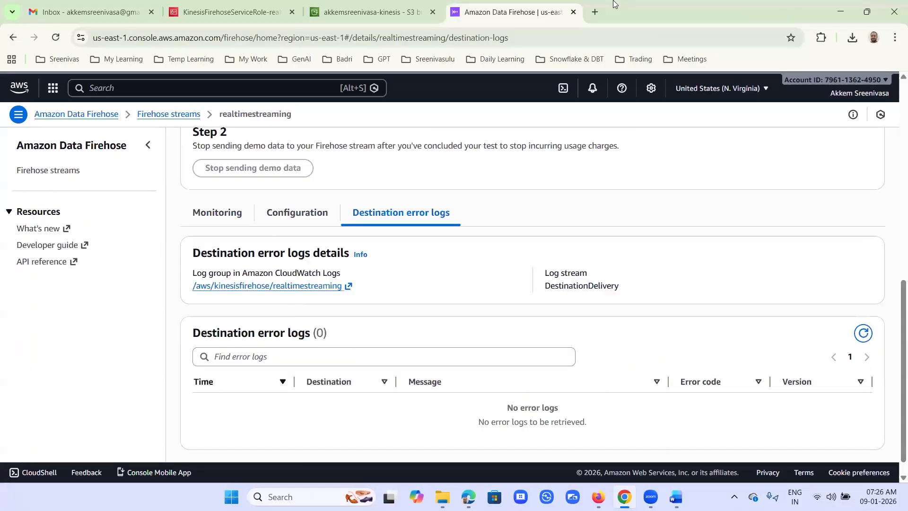
Refresh the Kinesis S3 bucket's objects, look inside the awsdes3kinesisoutput folder for delivered data, and return to the bucket
{"action": "key", "text": "ctrl+shift+Tab"}
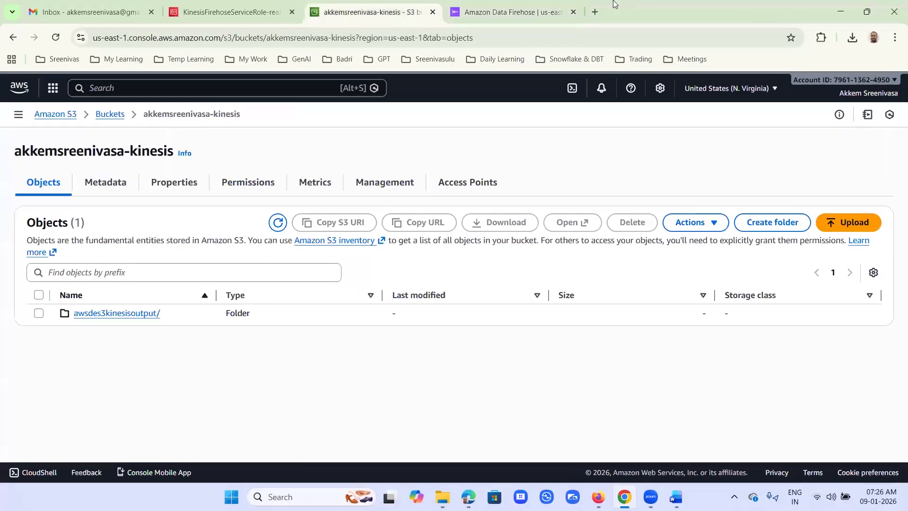
{"action": "left_click", "coordinate": [278, 222]}
{"action": "left_click", "coordinate": [142, 315]}
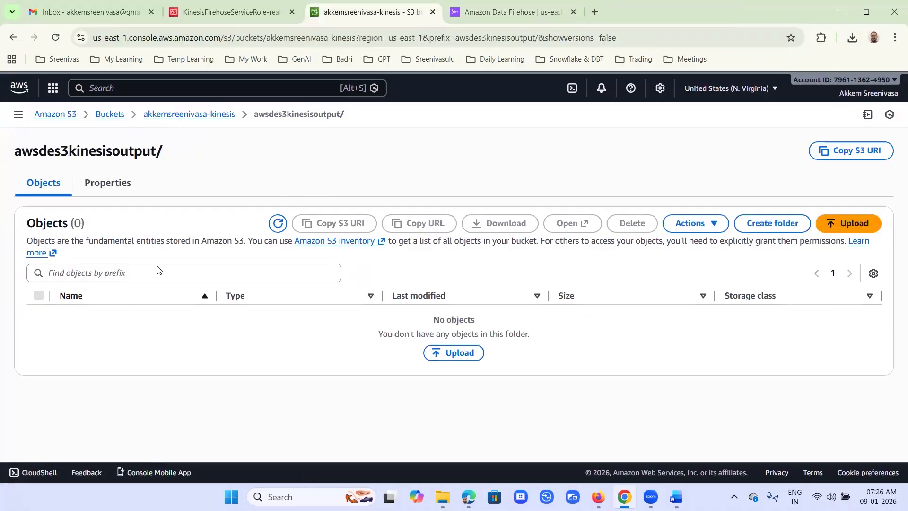
{"action": "left_click", "coordinate": [220, 115]}
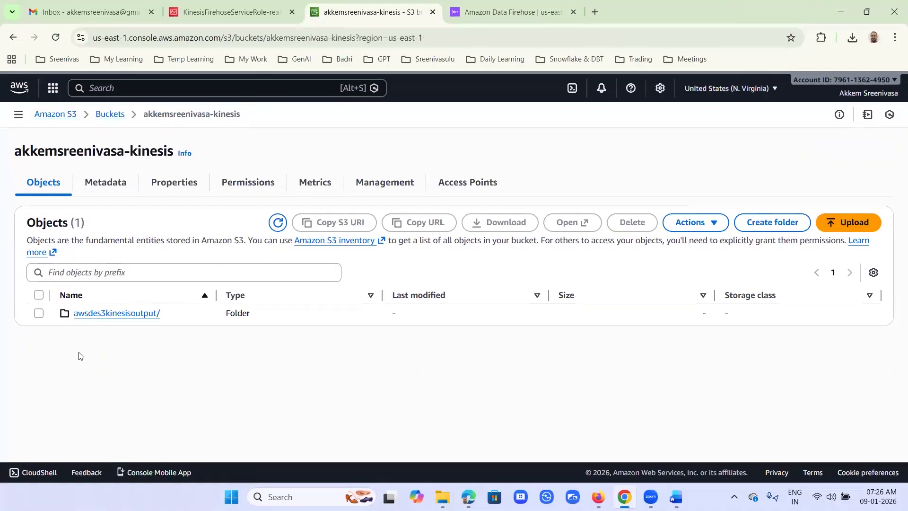
Refresh the list of S3 buckets, reopen the Kinesis bucket and refresh its objects to check for delivered data
{"action": "left_click", "coordinate": [39, 314]}
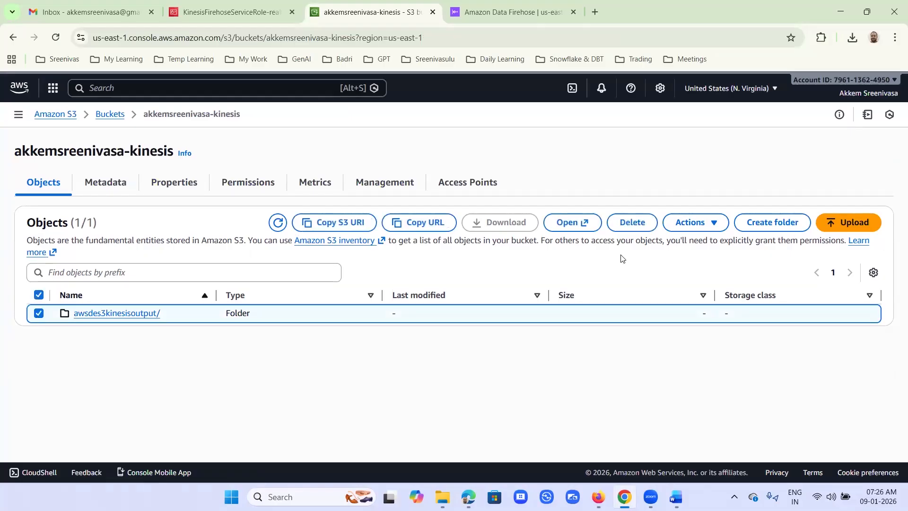
{"action": "left_click", "coordinate": [107, 116]}
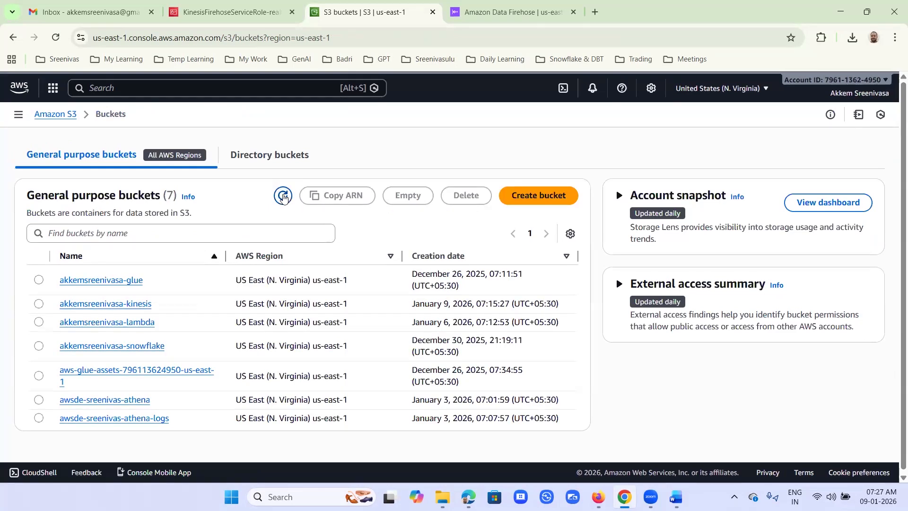
{"action": "left_click", "coordinate": [283, 196]}
{"action": "left_click", "coordinate": [102, 304]}
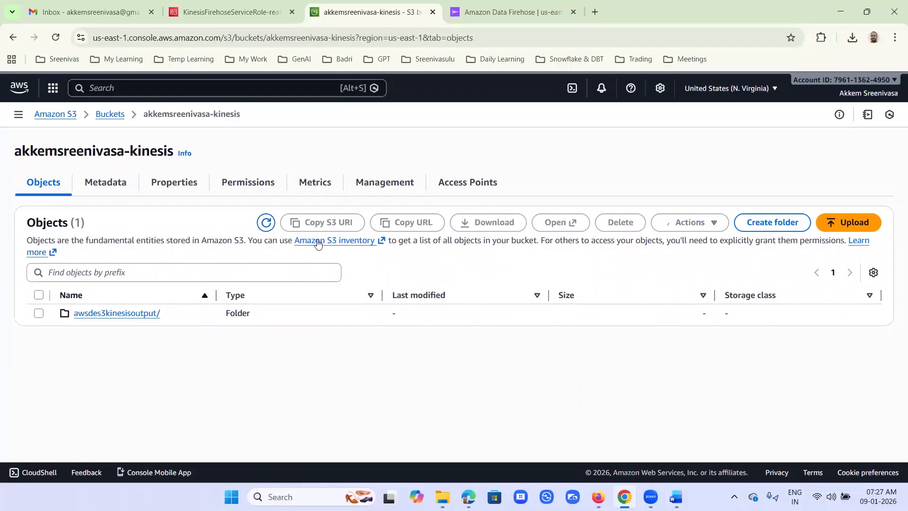
{"action": "left_click", "coordinate": [279, 224]}
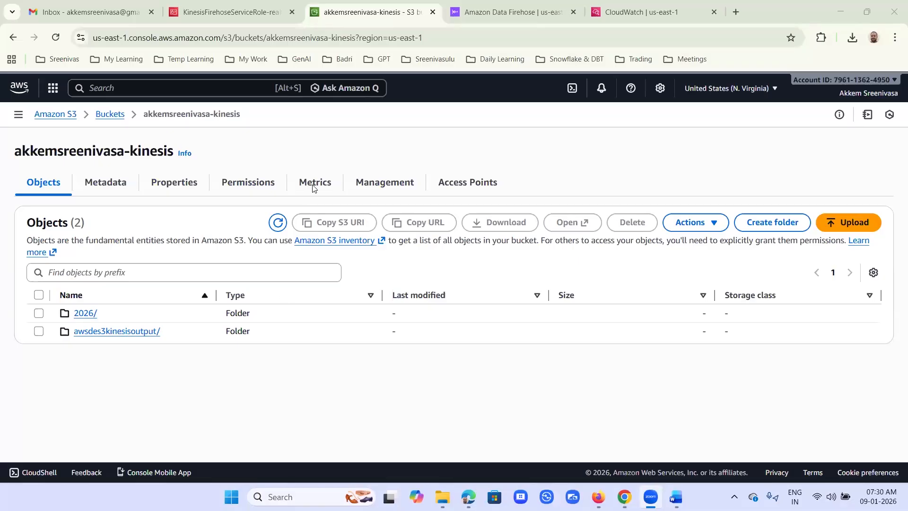
Start sending demo data to the Firehose stream again and return to the Kinesis S3 bucket
{"action": "key", "text": "ctrl+Tab"}
{"action": "left_click", "coordinate": [267, 259]}
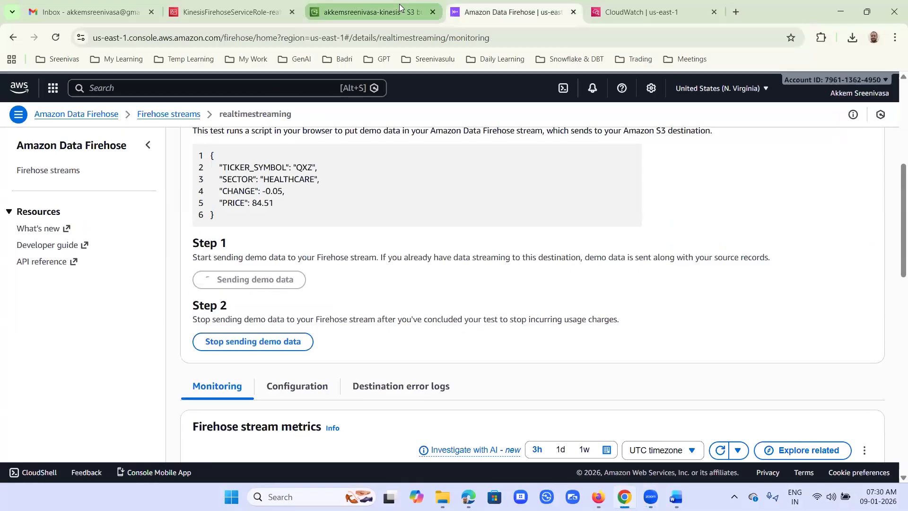
{"action": "left_click", "coordinate": [399, 6]}
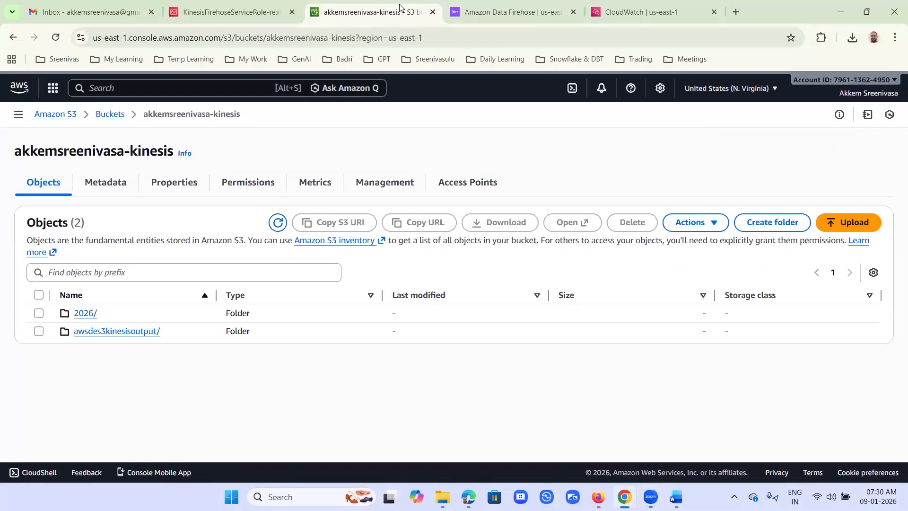
Browse the Kinesis bucket's 2026/01/09/01 folders and open the details of the realtimestreaming object delivered there
{"action": "left_click", "coordinate": [80, 314]}
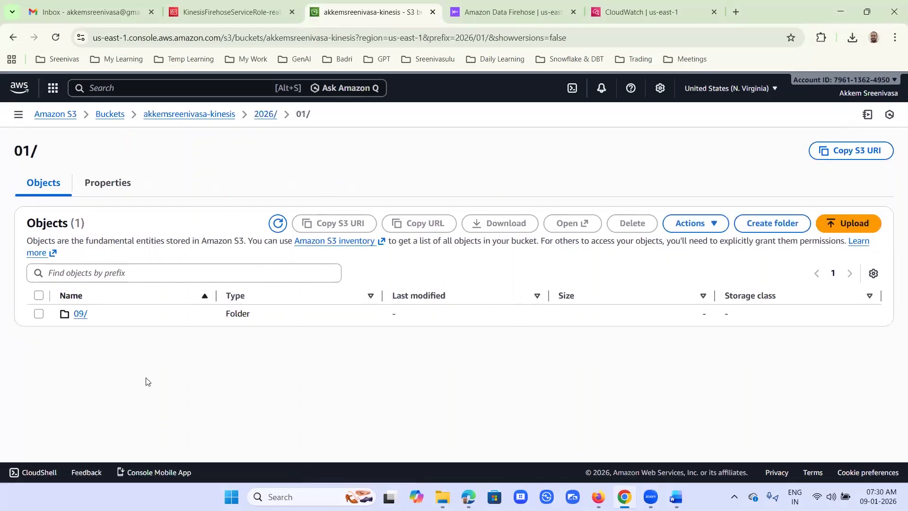
{"action": "left_click", "coordinate": [80, 314]}
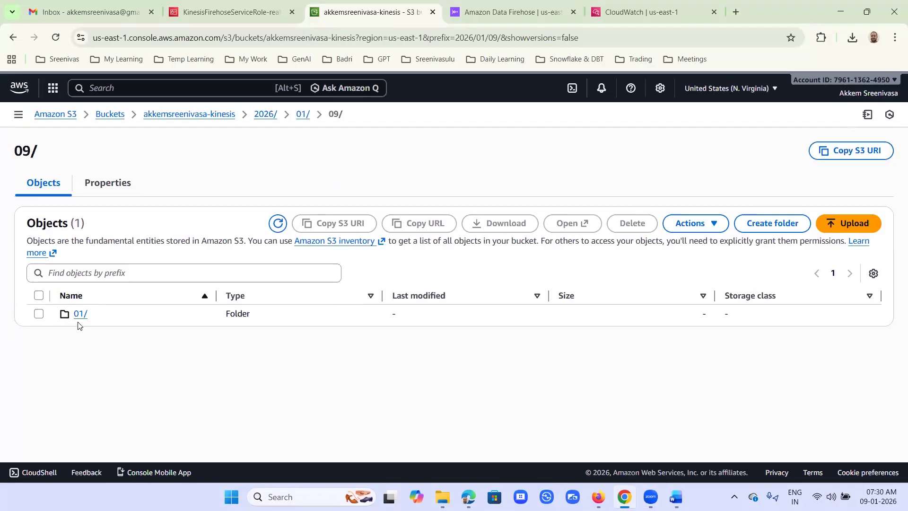
{"action": "left_click", "coordinate": [80, 315]}
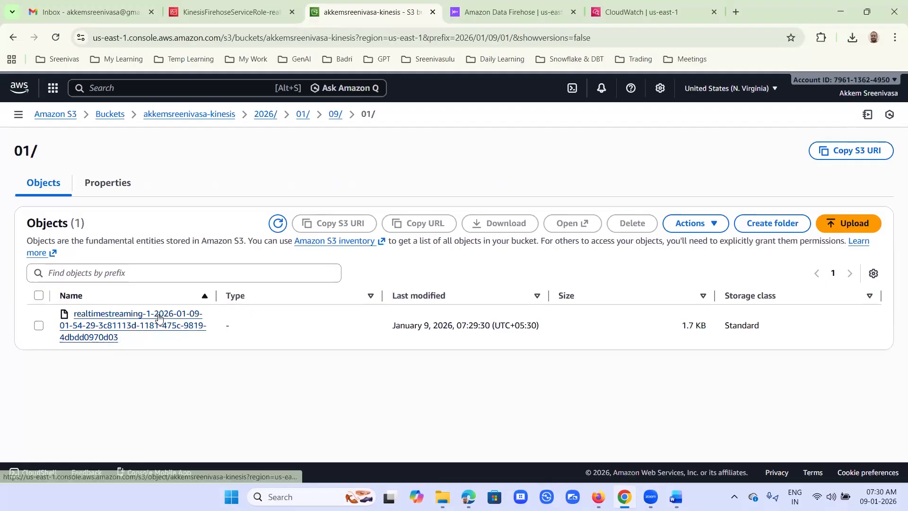
{"action": "left_click", "coordinate": [159, 318]}
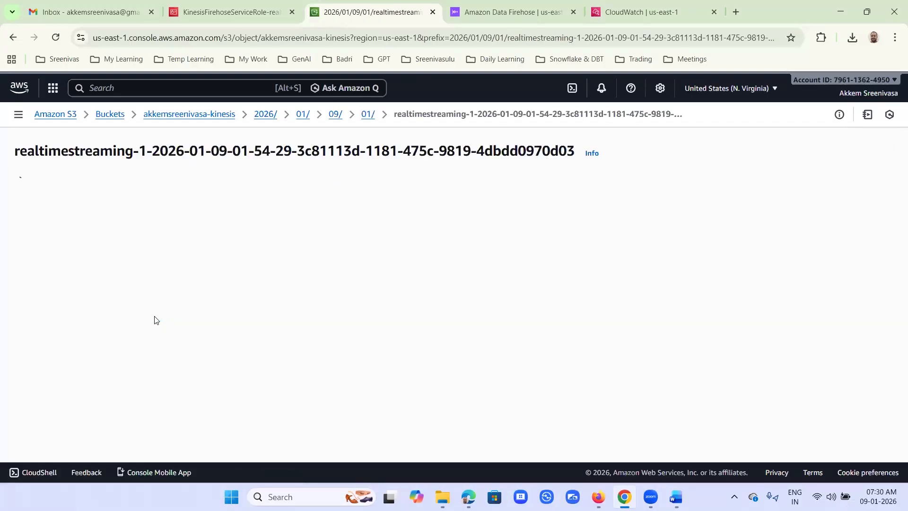
Return to the innermost 01 folder and download its realtimestreaming object
{"action": "left_click", "coordinate": [17, 37]}
{"action": "left_click", "coordinate": [39, 325]}
{"action": "left_click", "coordinate": [478, 224]}
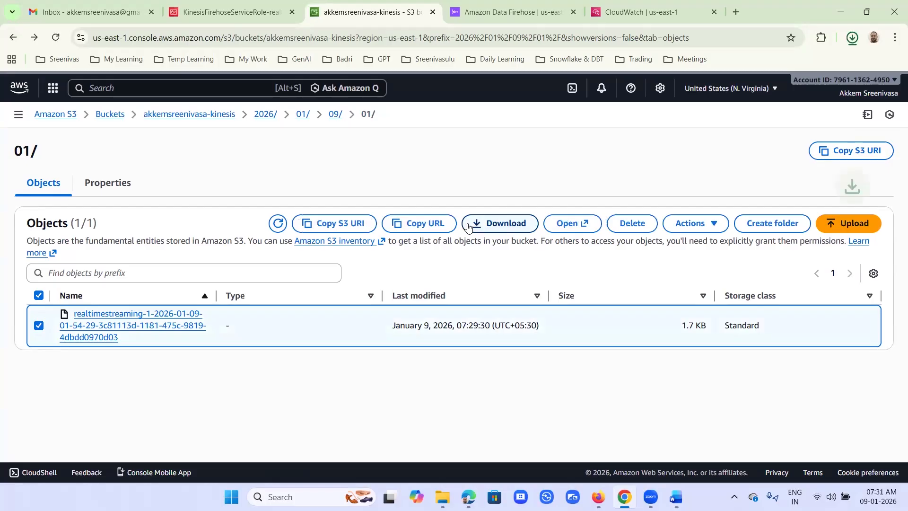
Show the downloaded realtimestreaming file in its folder and open it in Notepad++ to inspect the streamed records
{"action": "left_click", "coordinate": [852, 38]}
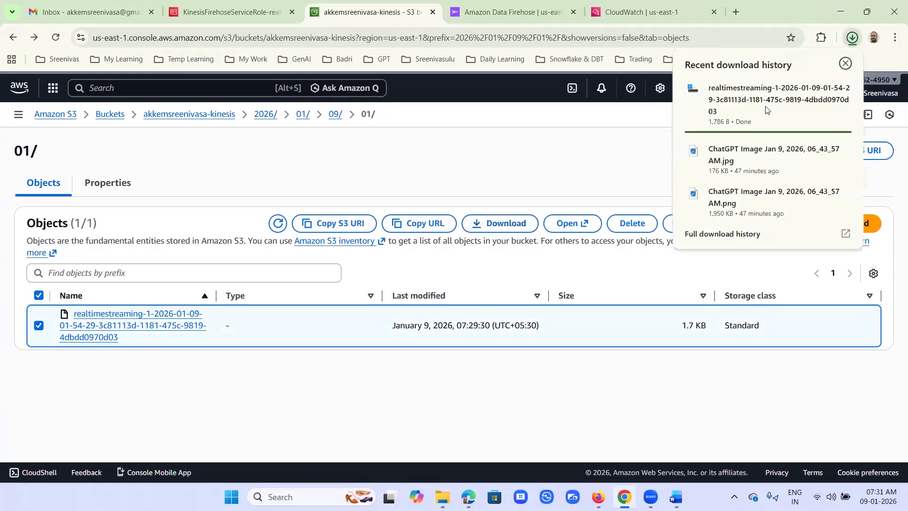
{"action": "left_click", "coordinate": [795, 108]}
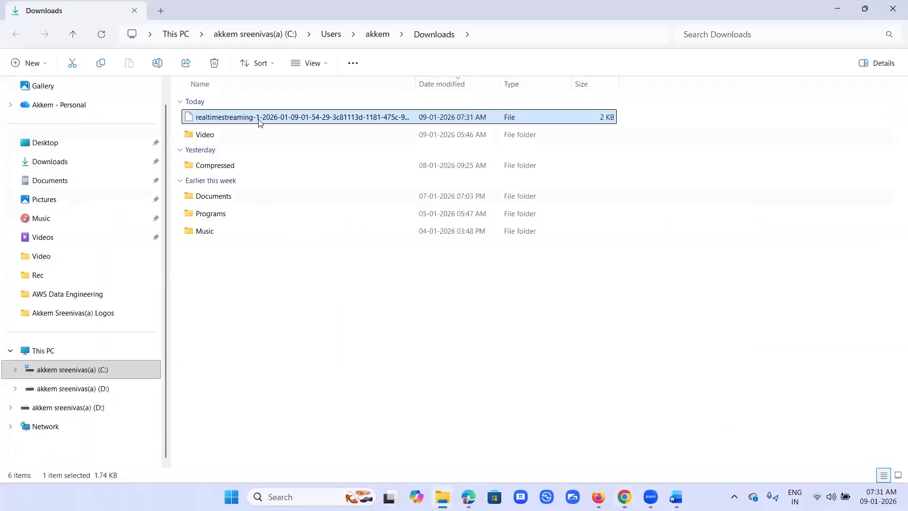
{"action": "right_click", "coordinate": [259, 123]}
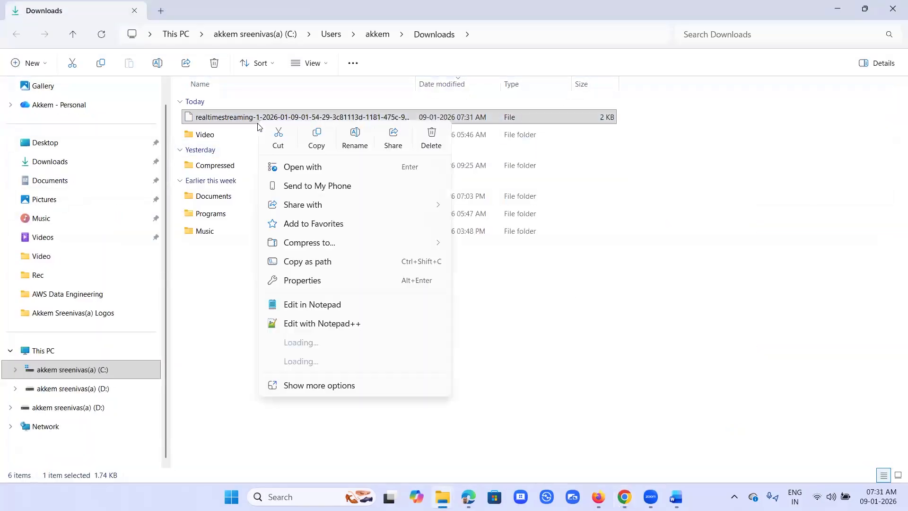
{"action": "left_click", "coordinate": [294, 325]}
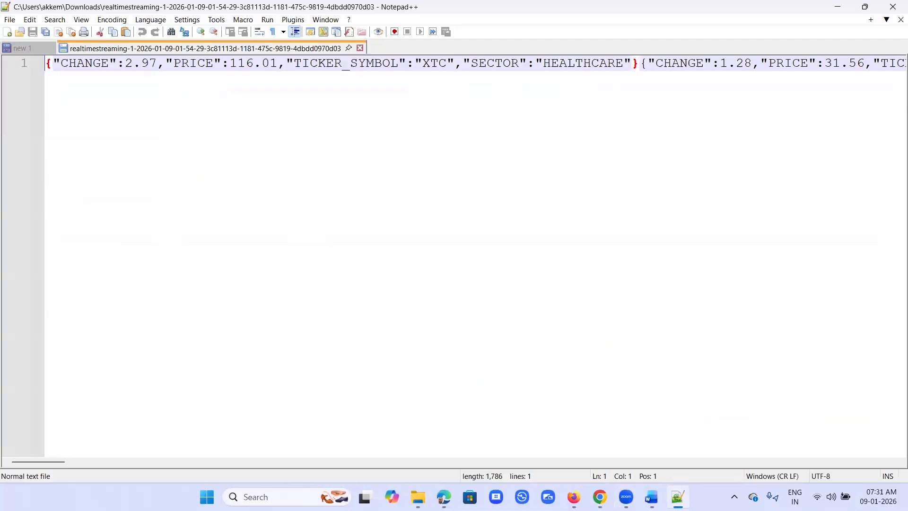
Switch back to Chrome, review the realtimestreaming Firehose stream's sample record and stop sending demo data
{"action": "left_click", "coordinate": [600, 496]}
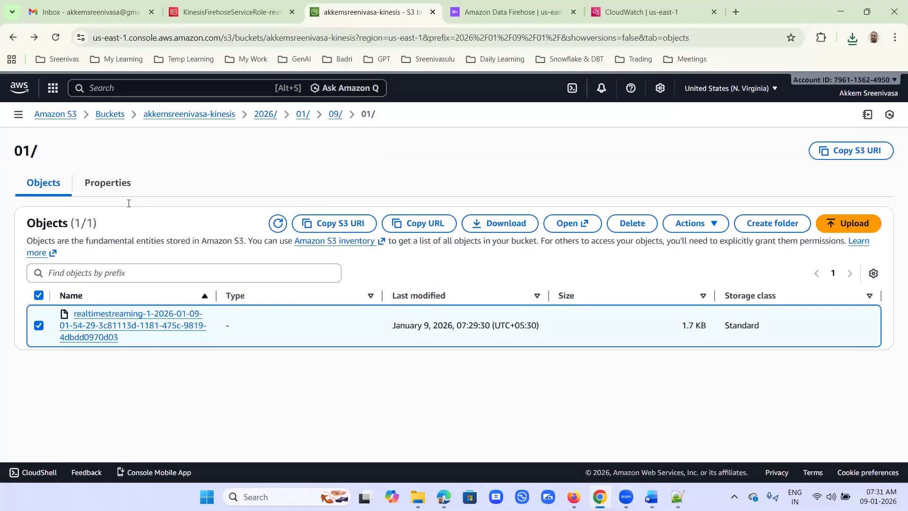
{"action": "left_click", "coordinate": [479, 12]}
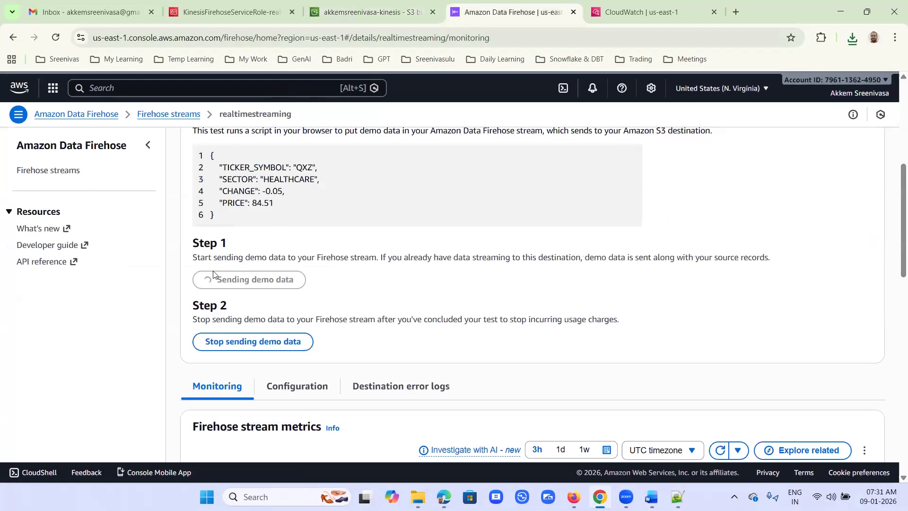
{"action": "left_click_drag", "start_coordinate": [213, 155], "coordinate": [237, 216]}
{"action": "left_click", "coordinate": [260, 345]}
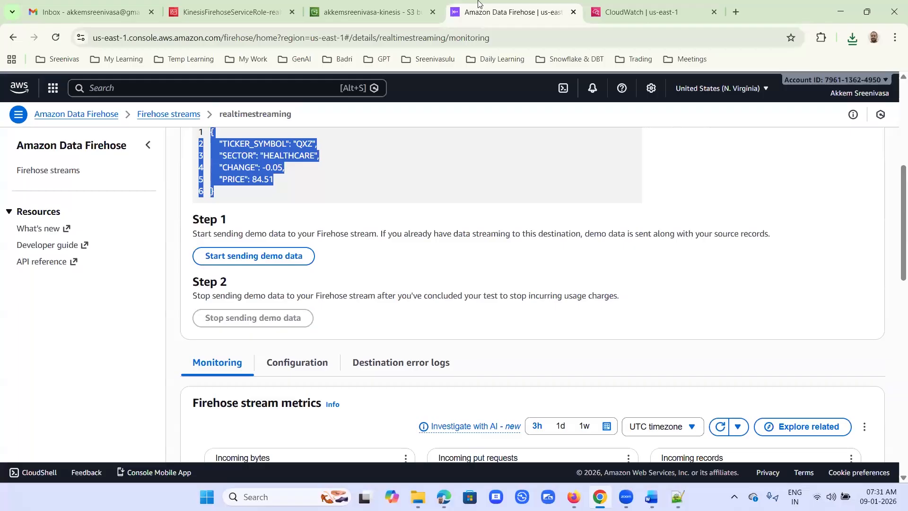
Return to the S3 bucket, refresh the 09 folder and reopen its 01 folder to check for new objects
{"action": "key", "text": "ctrl+shift+Tab"}
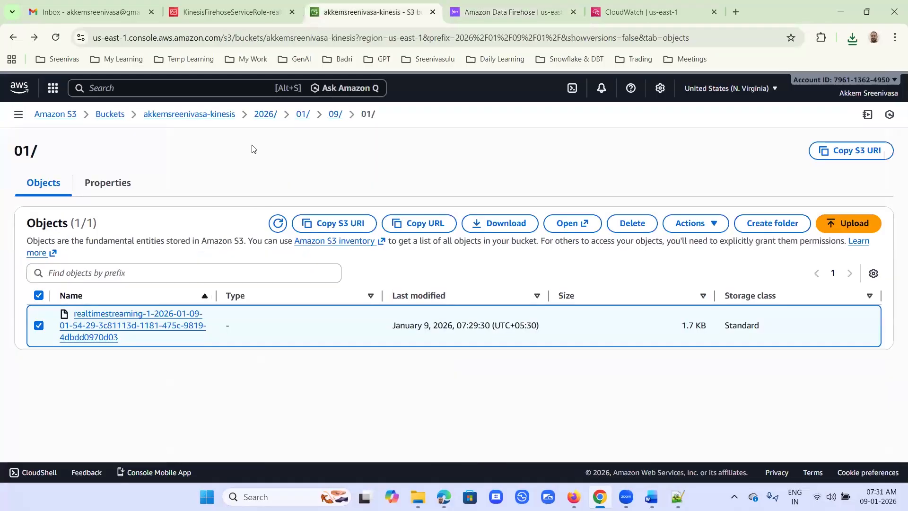
{"action": "left_click", "coordinate": [335, 114]}
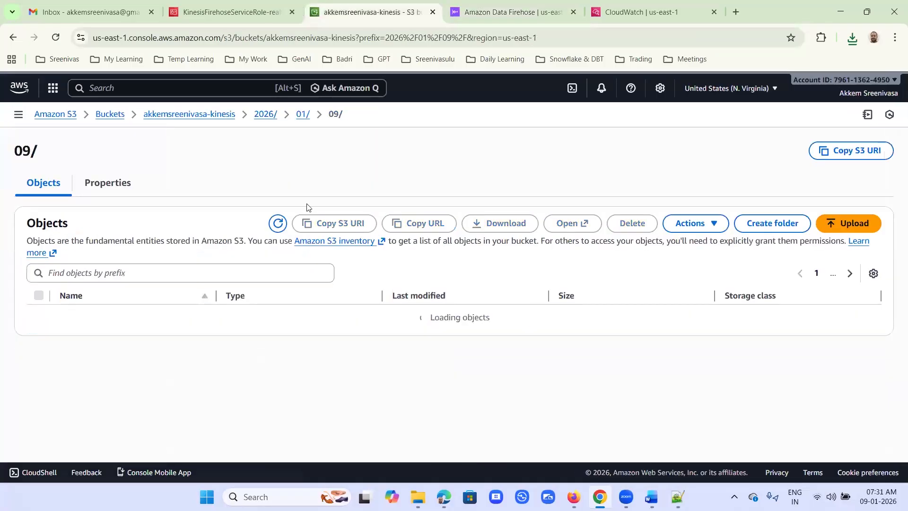
{"action": "left_click", "coordinate": [274, 223]}
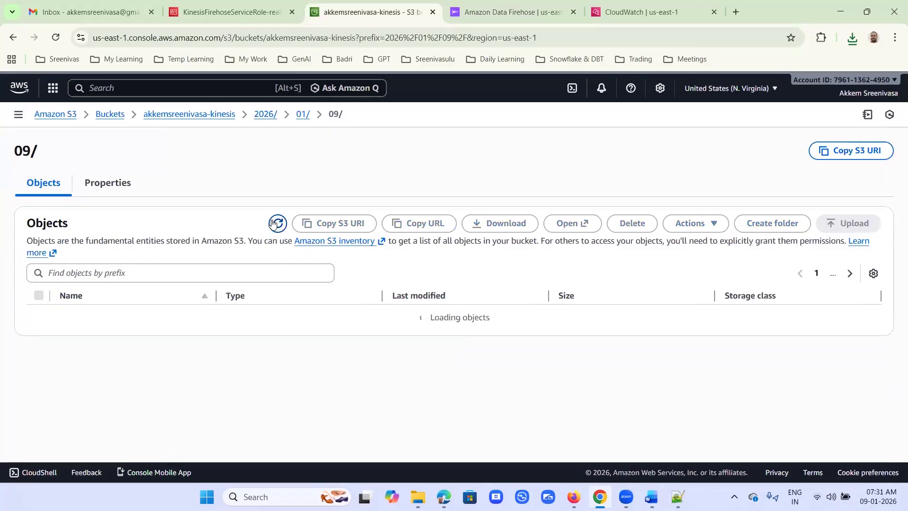
{"action": "left_click", "coordinate": [81, 315]}
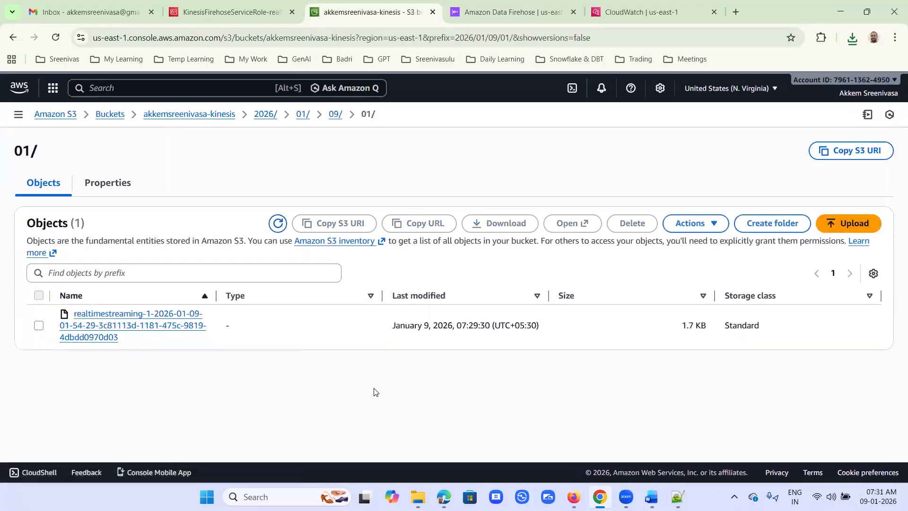
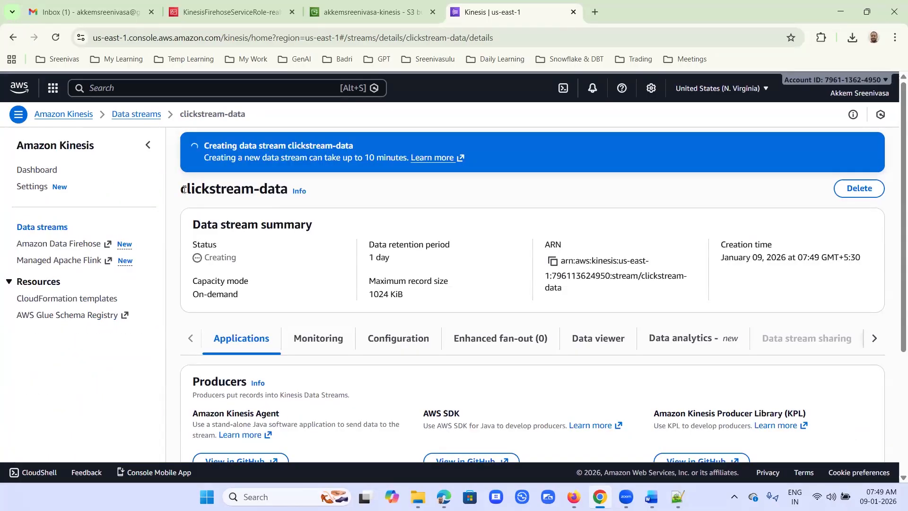
Review the clickstream-data stream's producers and consumers and its configuration settings, including encryption, data retention and shard-level metrics
{"action": "left_click_drag", "start_coordinate": [180, 189], "coordinate": [297, 194]}
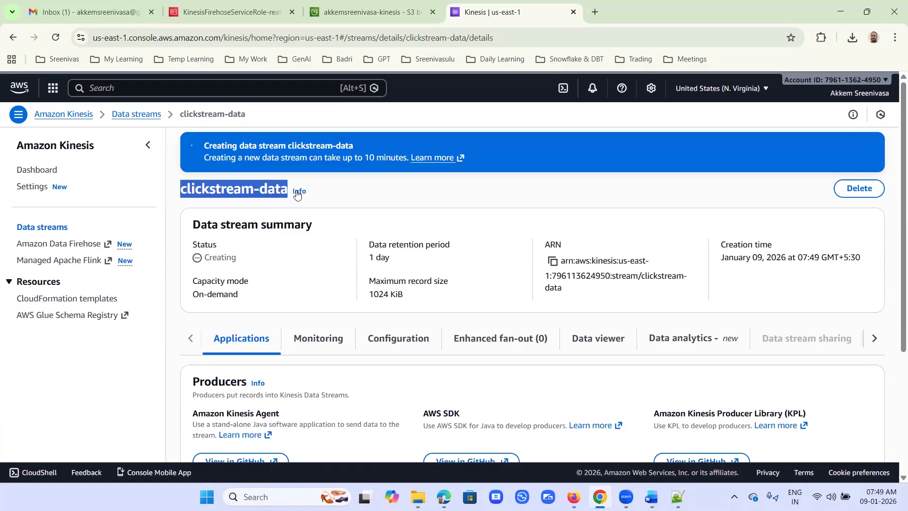
{"action": "scroll", "coordinate": [692, 318], "scroll_direction": "down", "scroll_amount": 4}
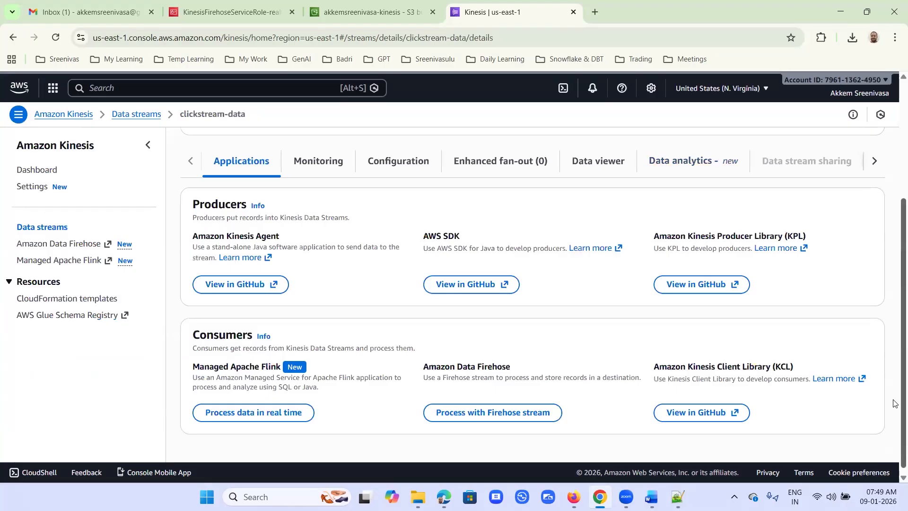
{"action": "scroll", "coordinate": [895, 403], "scroll_direction": "down", "scroll_amount": 1}
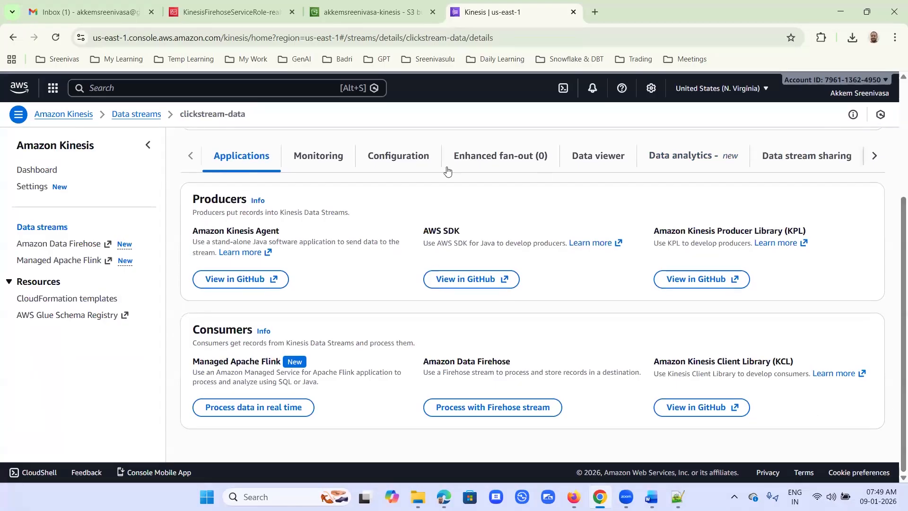
{"action": "left_click", "coordinate": [411, 162]}
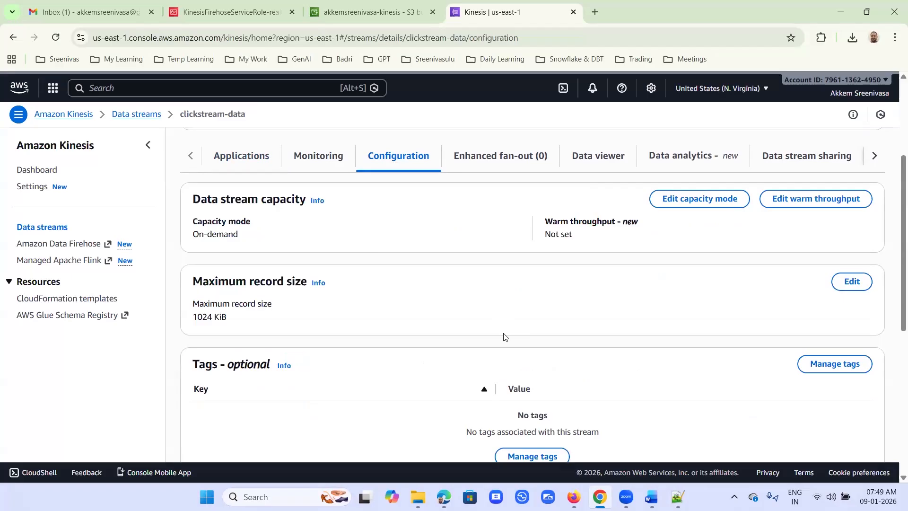
{"action": "scroll", "coordinate": [505, 336], "scroll_direction": "down", "scroll_amount": 7}
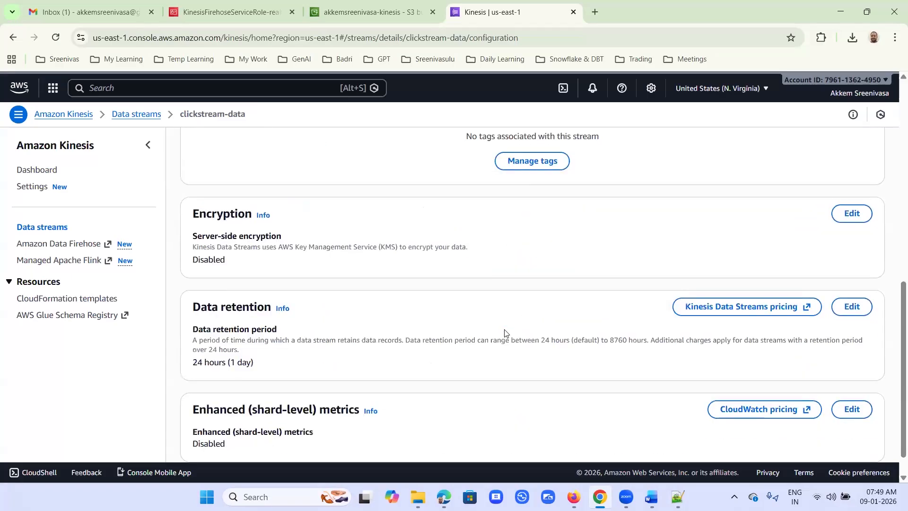
{"action": "scroll", "coordinate": [426, 293], "scroll_direction": "down", "scroll_amount": 1}
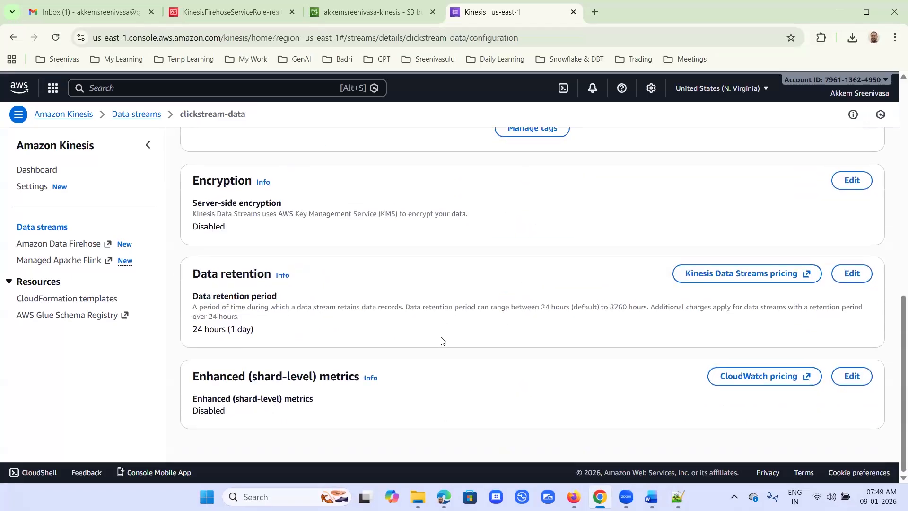
{"action": "scroll", "coordinate": [449, 350], "scroll_direction": "up", "scroll_amount": 5}
{"action": "scroll", "coordinate": [456, 359], "scroll_direction": "up", "scroll_amount": 4}
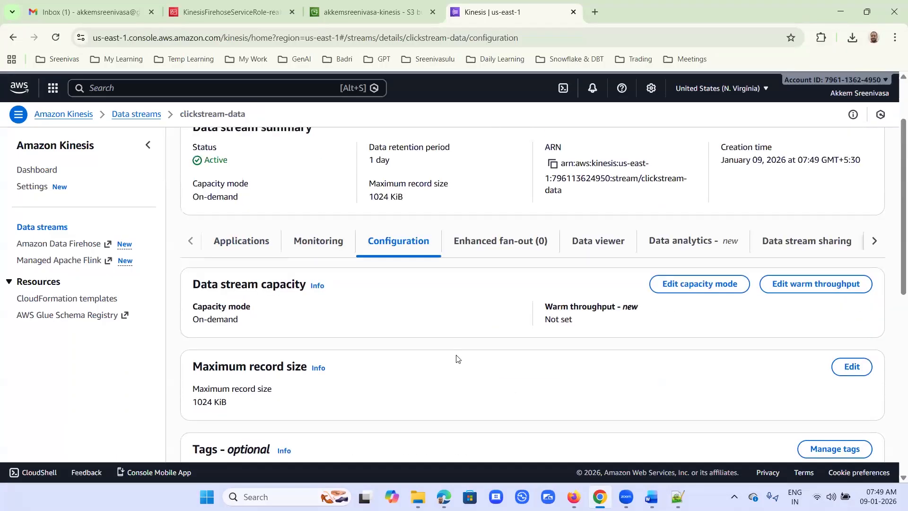
Look through clickstream-data's applications, monitoring, configuration, data analytics, data stream sharing and EventBridge Pipes pages, and dismiss the creation notice
{"action": "left_click", "coordinate": [246, 246]}
{"action": "scroll", "coordinate": [320, 320], "scroll_direction": "up", "scroll_amount": 2}
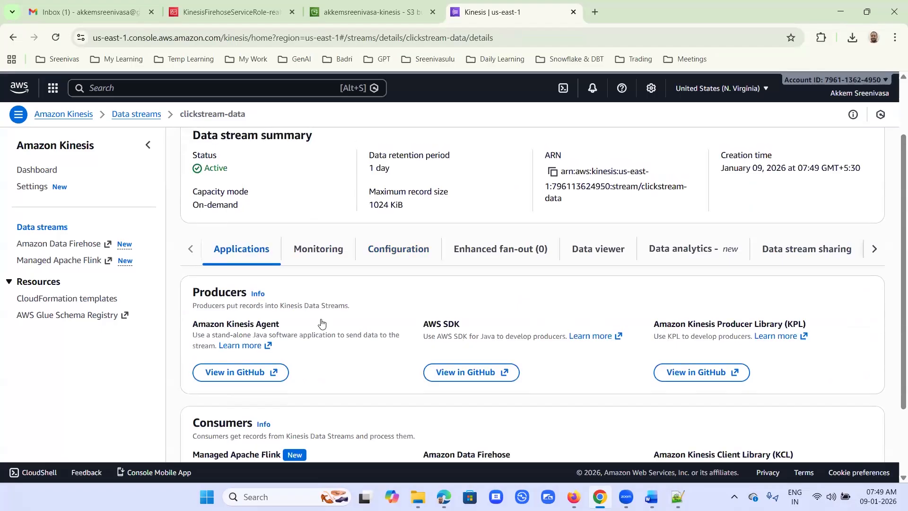
{"action": "left_click", "coordinate": [324, 334]}
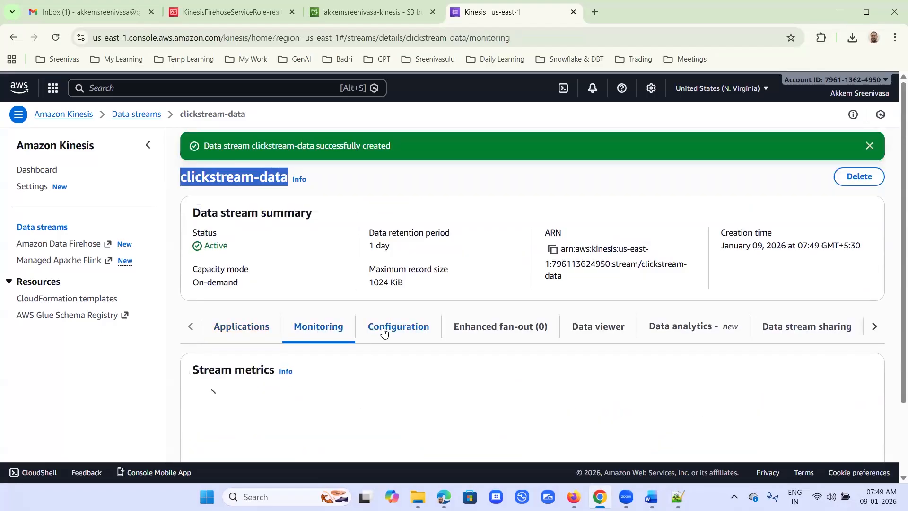
{"action": "left_click", "coordinate": [384, 332]}
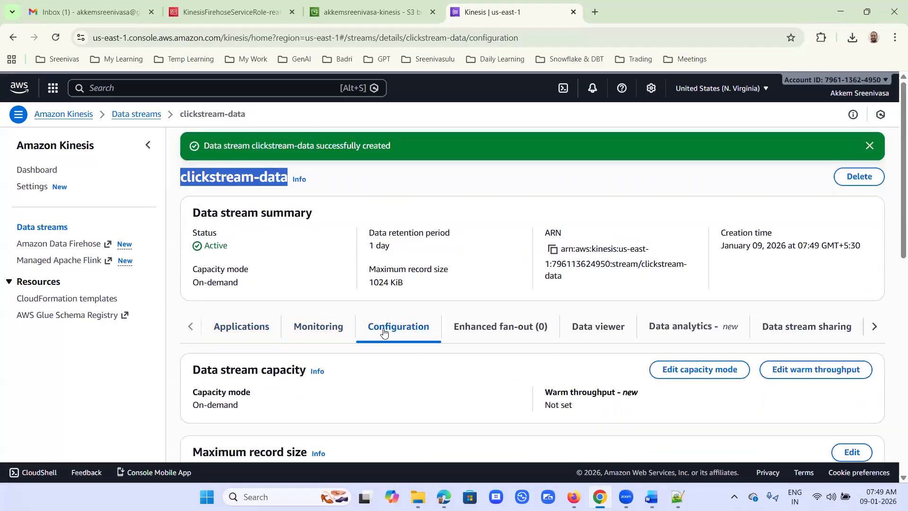
{"action": "left_click", "coordinate": [598, 333]}
{"action": "left_click", "coordinate": [609, 331]}
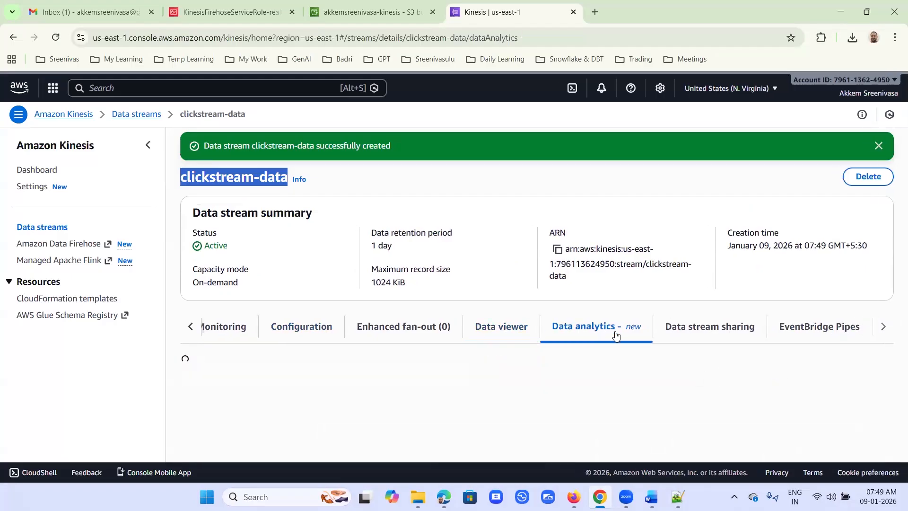
{"action": "left_click", "coordinate": [708, 329]}
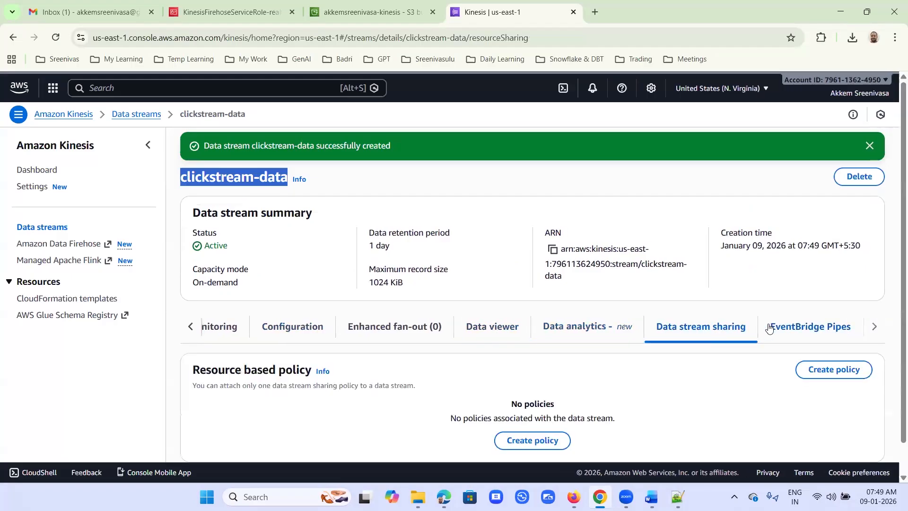
{"action": "left_click", "coordinate": [780, 327]}
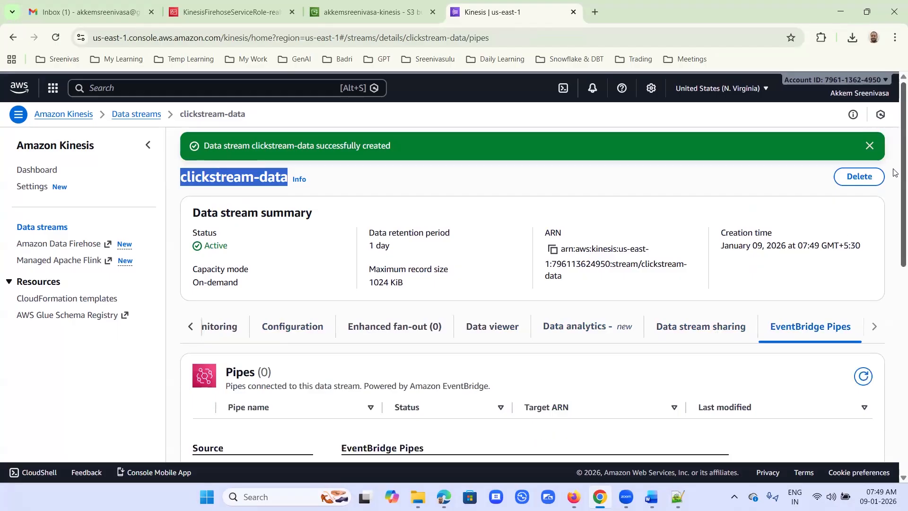
{"action": "left_click", "coordinate": [873, 146]}
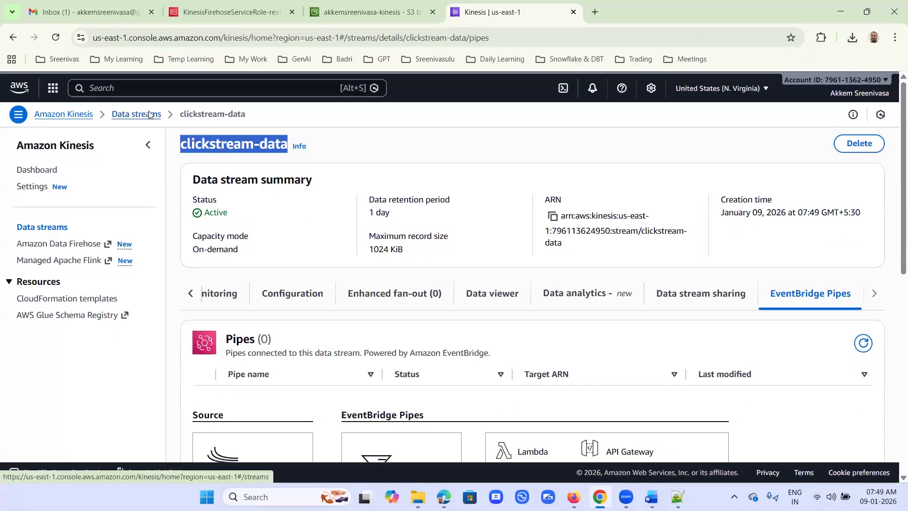
Go to the list of data streams, reopen clickstream-data and examine its monitoring metrics
{"action": "left_click", "coordinate": [149, 115]}
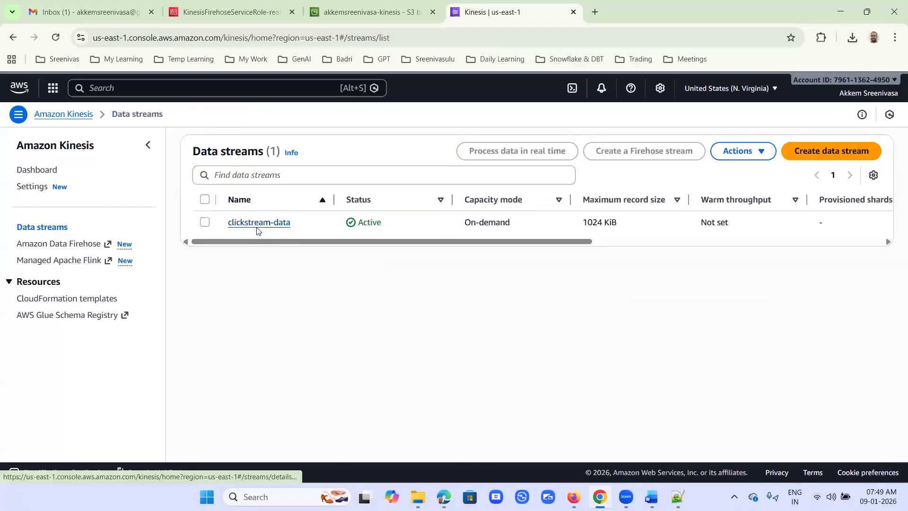
{"action": "left_click", "coordinate": [204, 222]}
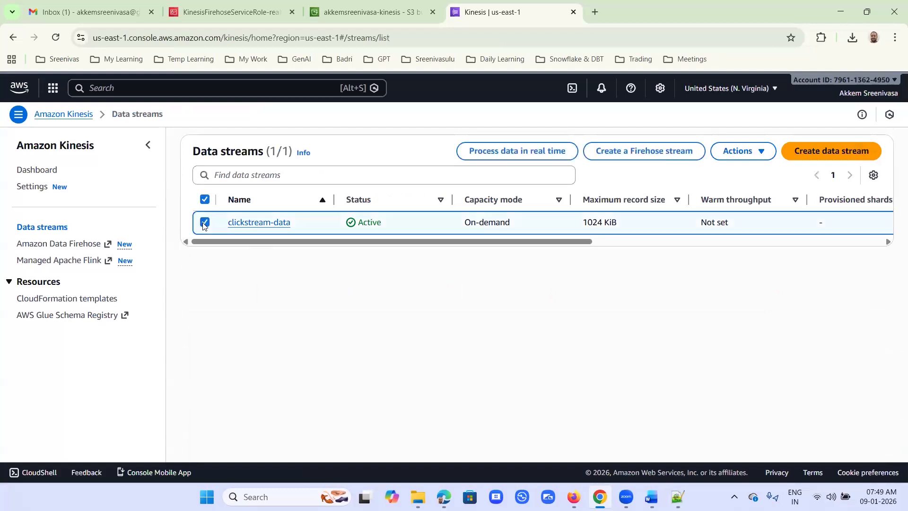
{"action": "left_click", "coordinate": [246, 223]}
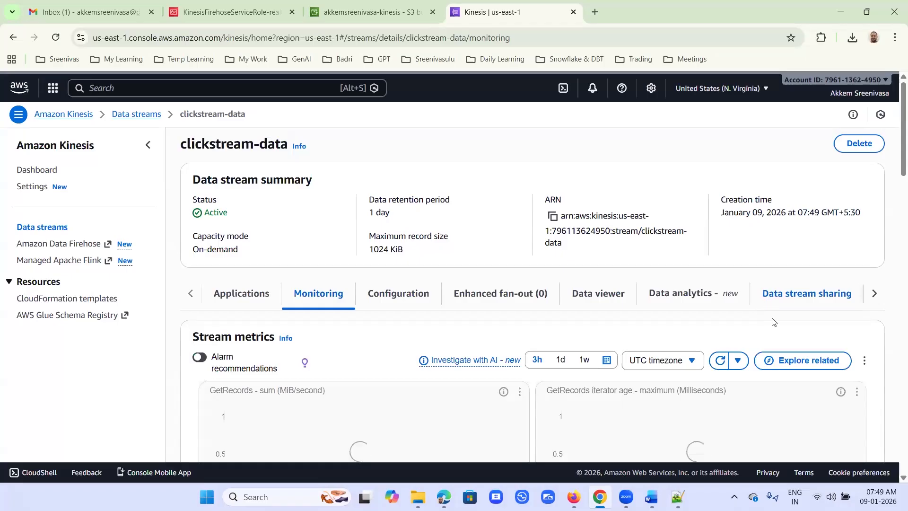
{"action": "scroll", "coordinate": [773, 320], "scroll_direction": "down", "scroll_amount": 3}
{"action": "scroll", "coordinate": [773, 321], "scroll_direction": "down", "scroll_amount": 5}
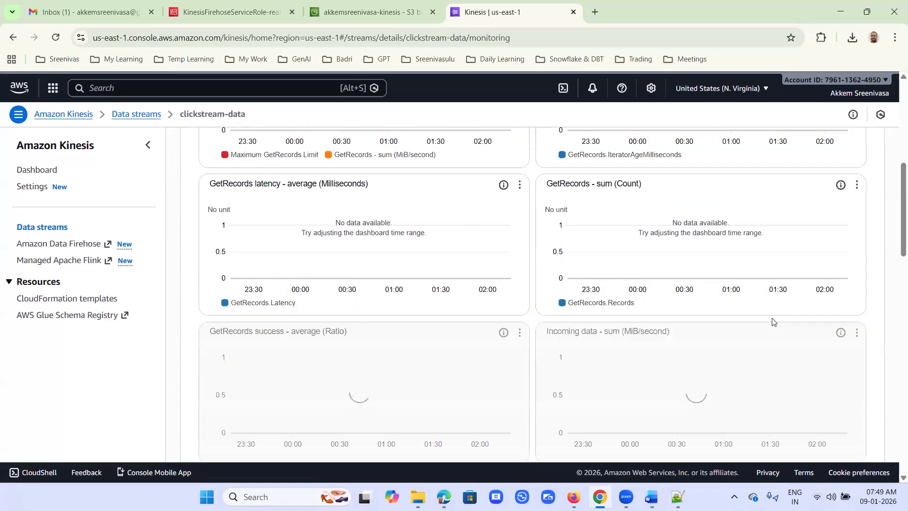
Switch to the Word notes and read the Step 2 heading on producing data into KDS with Lambda and the name clickstream-data-producer
{"action": "scroll", "coordinate": [773, 321], "scroll_direction": "down", "scroll_amount": 5}
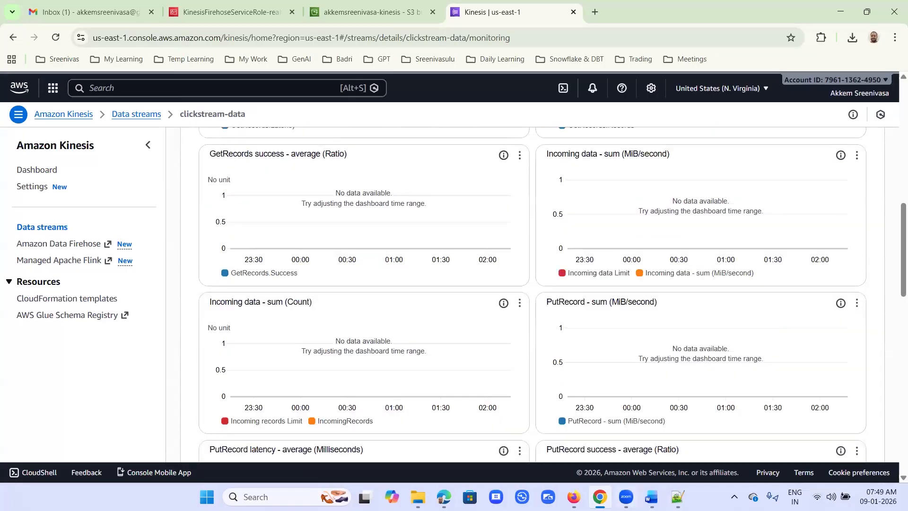
{"action": "mouse_move", "coordinate": [651, 497]}
{"action": "left_click", "coordinate": [618, 469]}
{"action": "scroll", "coordinate": [395, 278], "scroll_direction": "down", "scroll_amount": 3}
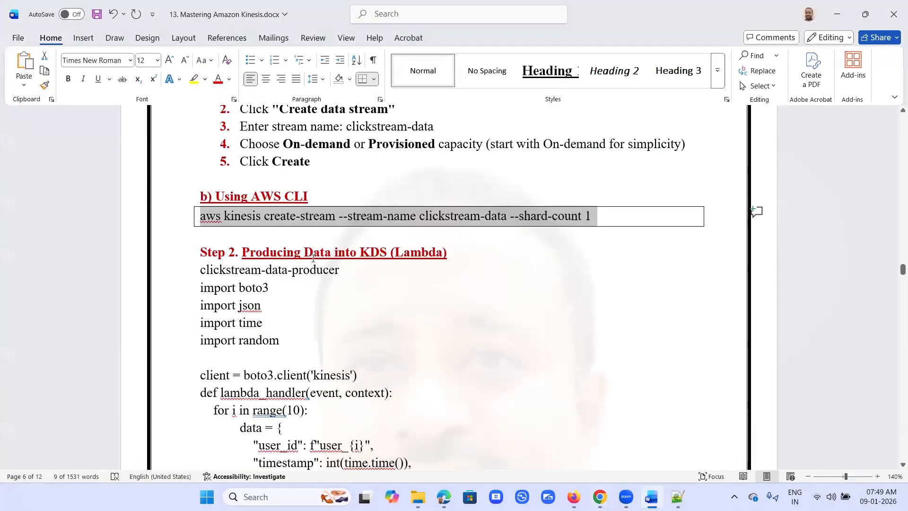
{"action": "left_click_drag", "start_coordinate": [242, 251], "coordinate": [449, 249]}
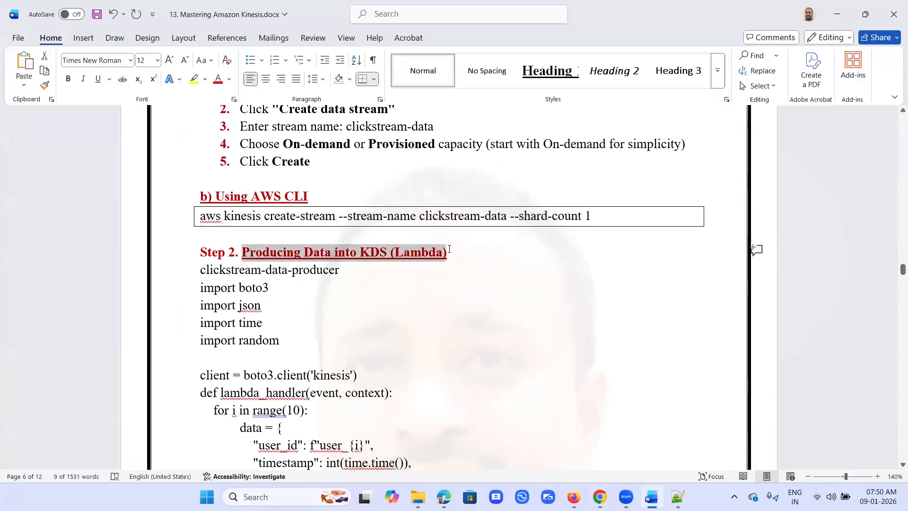
{"action": "left_click_drag", "start_coordinate": [340, 253], "coordinate": [390, 254]}
{"action": "double_click", "coordinate": [418, 254]}
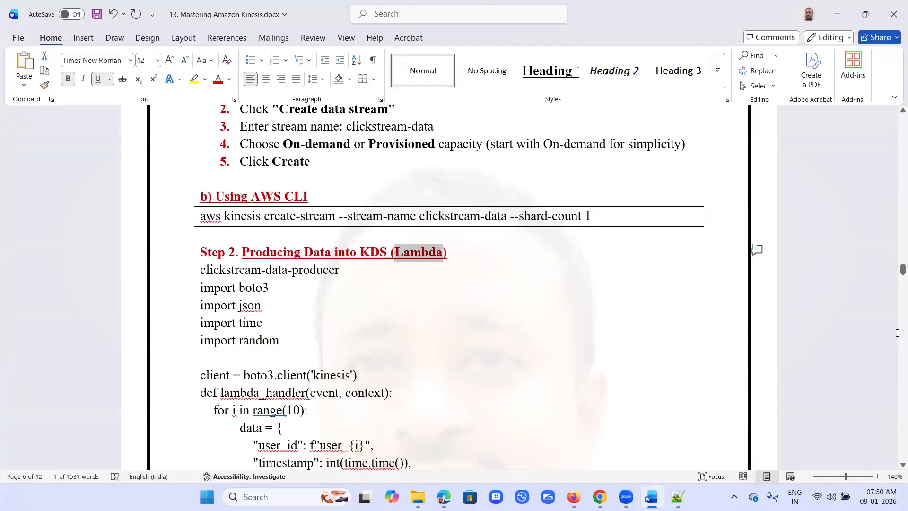
{"action": "left_click_drag", "start_coordinate": [337, 269], "coordinate": [233, 271]}
{"action": "right_click", "coordinate": [247, 251]}
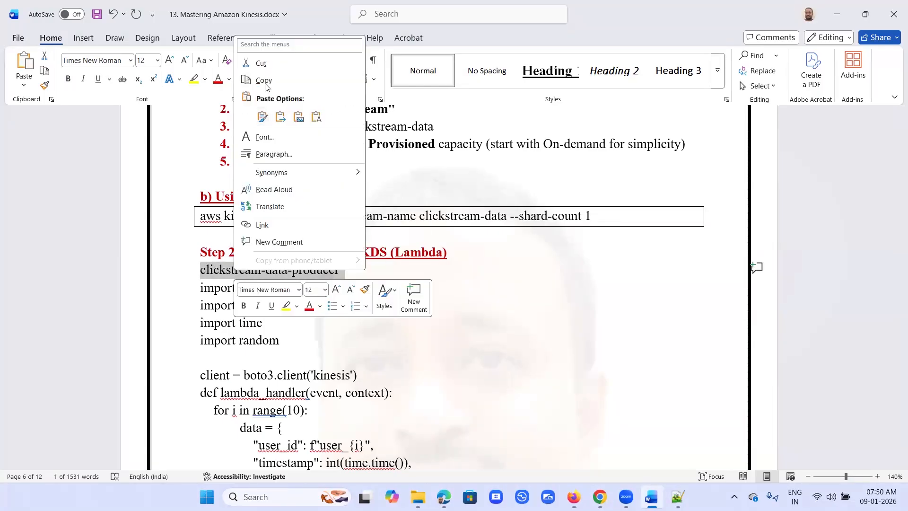
{"action": "left_click", "coordinate": [654, 492]}
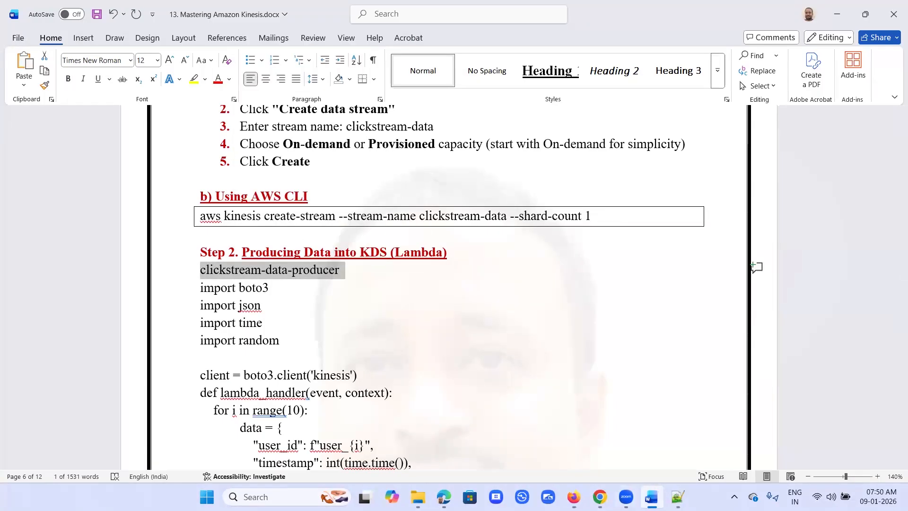
Switch to Chrome, search the AWS services for Lambda from the S3 page, open it in a new tab and place that tab beside S3
{"action": "left_click", "coordinate": [599, 496]}
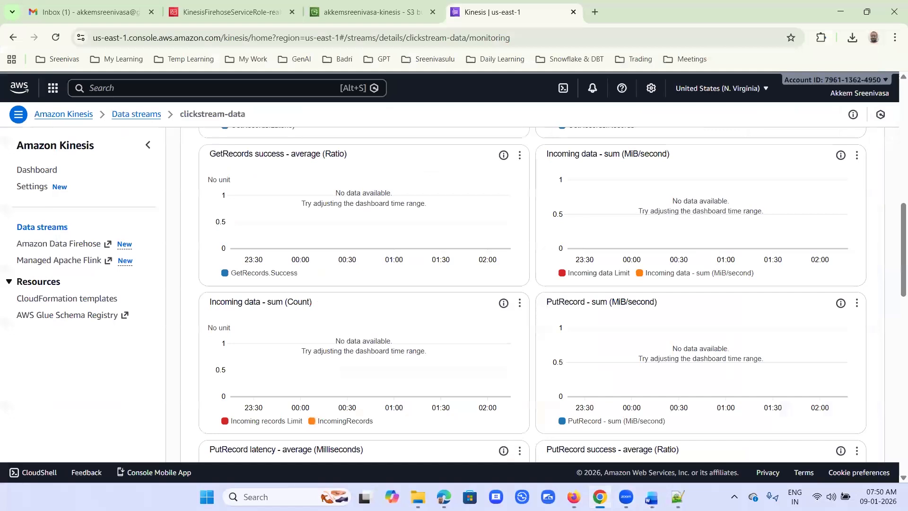
{"action": "left_click", "coordinate": [392, 16]}
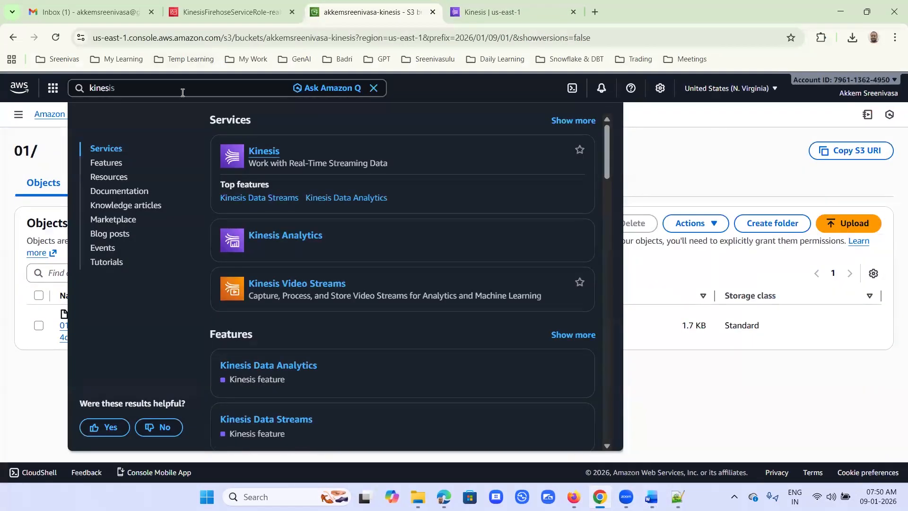
{"action": "key", "text": "ctrl+a"}
{"action": "key", "text": "Escape"}
{"action": "key", "text": "BackSpace"}
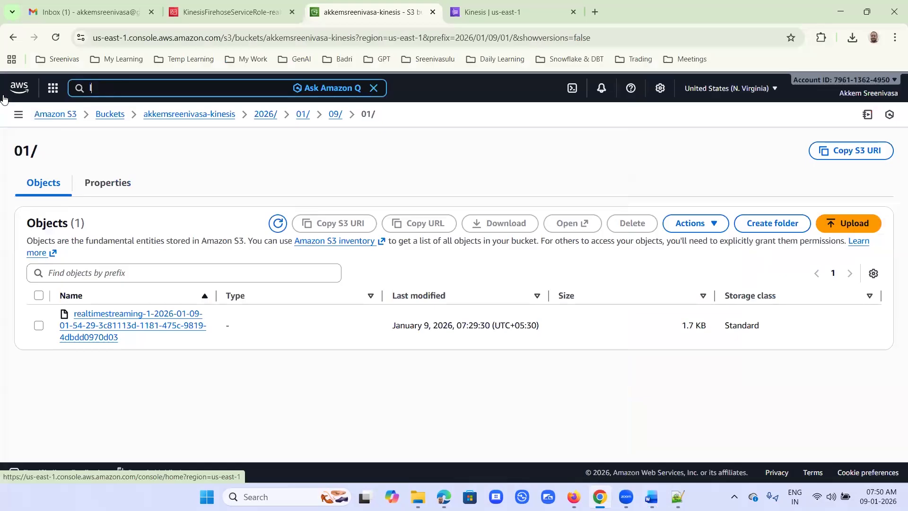
{"action": "type", "text": "lamb"}
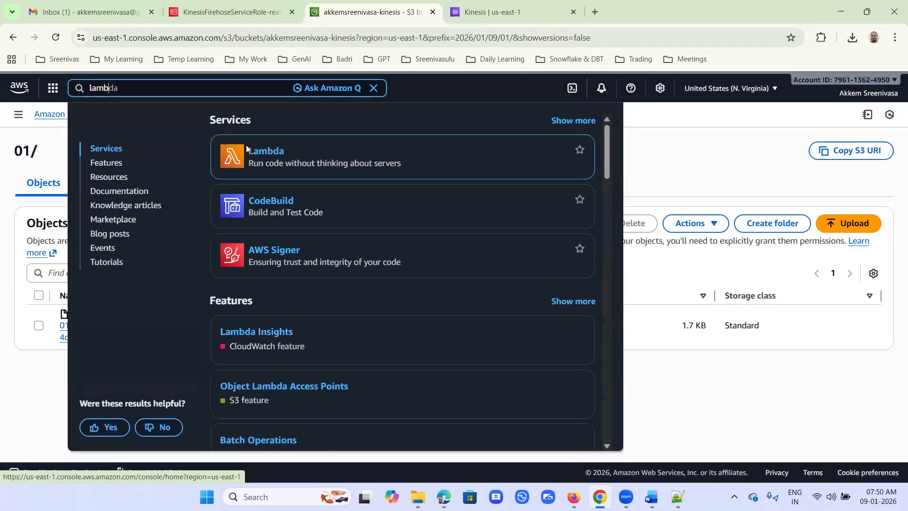
{"action": "right_click", "coordinate": [259, 151]}
{"action": "left_click", "coordinate": [311, 165]}
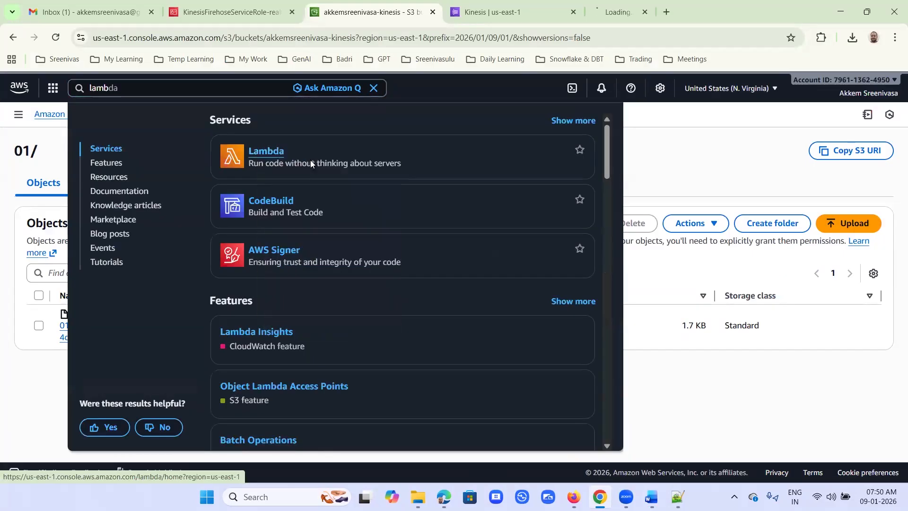
{"action": "left_click_drag", "start_coordinate": [674, 18], "coordinate": [516, 23]}
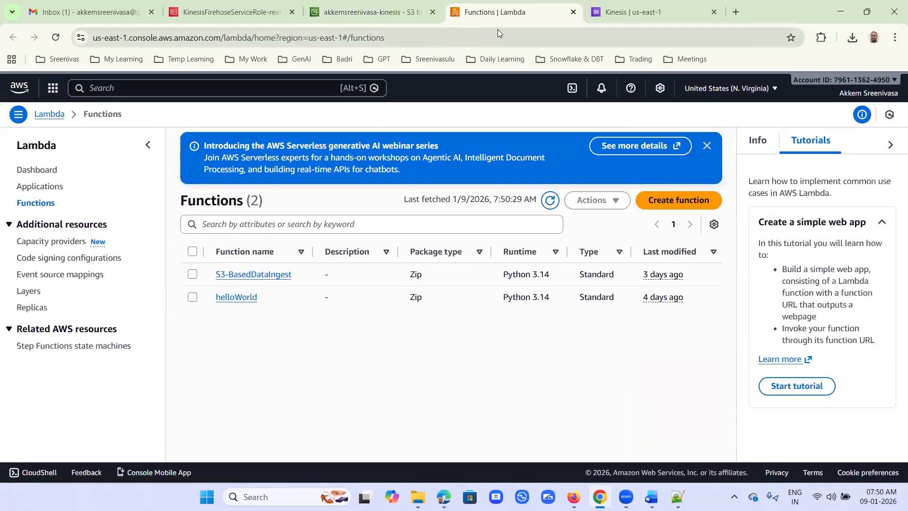
Duplicate the Lambda Functions tab, place the copy after the Kinesis tab and return to the first Functions tab
{"action": "right_click", "coordinate": [512, 21]}
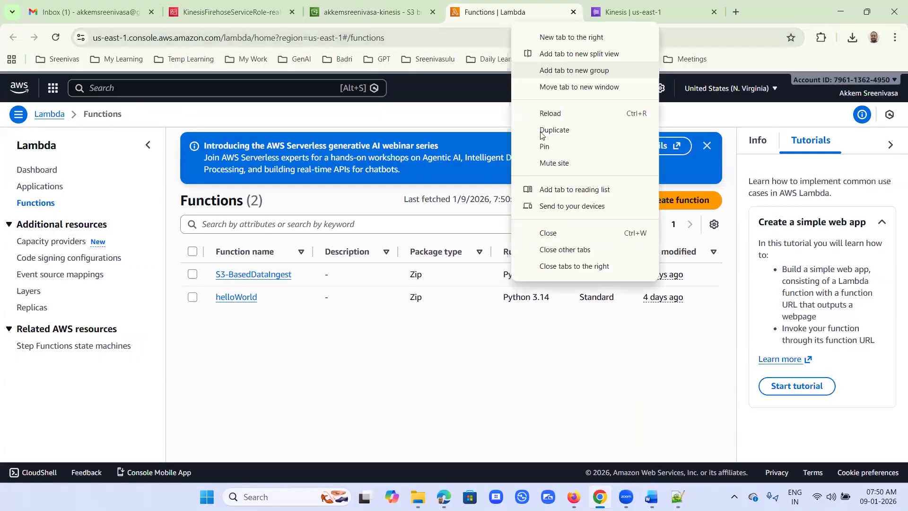
{"action": "left_click", "coordinate": [608, 52]}
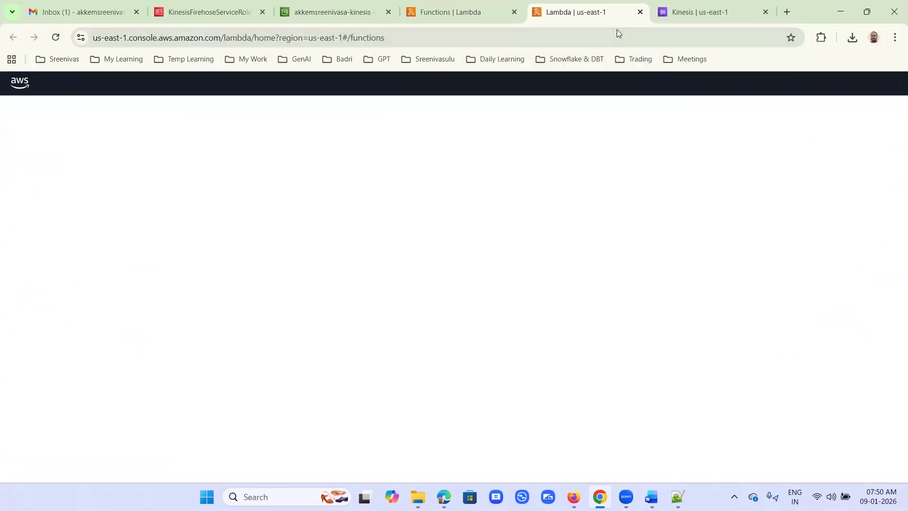
{"action": "left_click_drag", "start_coordinate": [654, 21], "coordinate": [752, 20]}
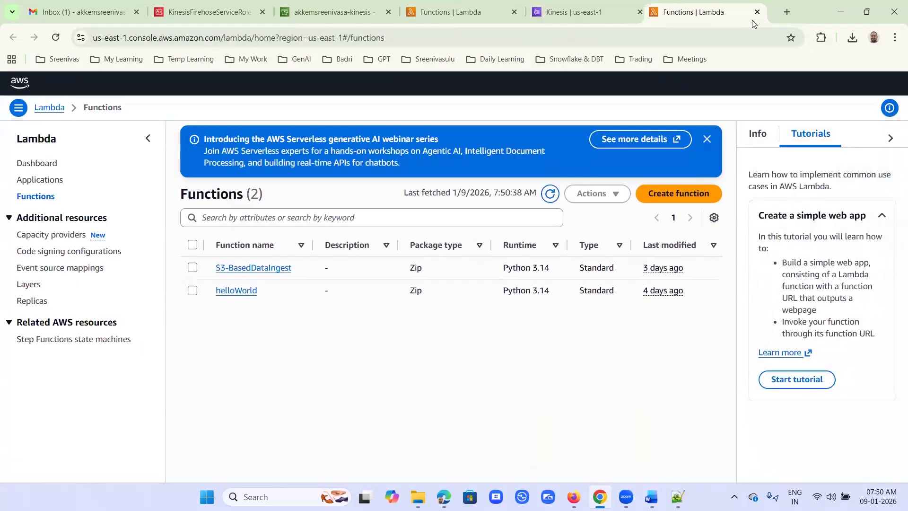
{"action": "left_click", "coordinate": [413, 17]}
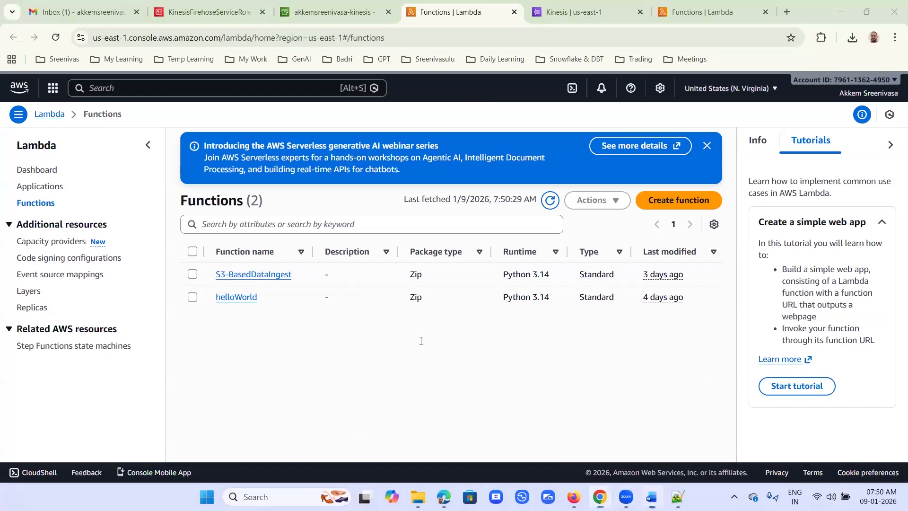
Switch to the Word notes and copy the function name clickstream-data-producer from under the Step 2 heading
{"action": "key", "text": "alt+Tab"}
{"action": "left_click", "coordinate": [268, 287]}
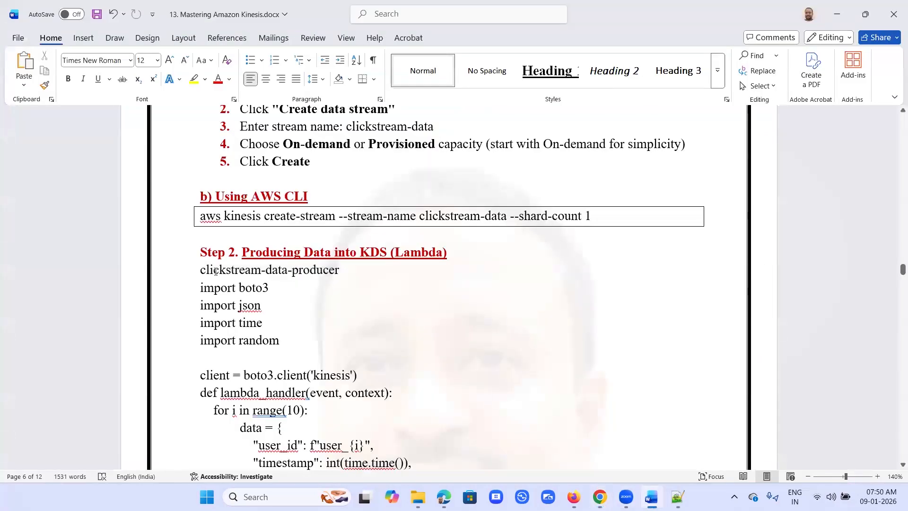
{"action": "left_click_drag", "start_coordinate": [201, 270], "coordinate": [324, 266]}
{"action": "right_click", "coordinate": [324, 274]}
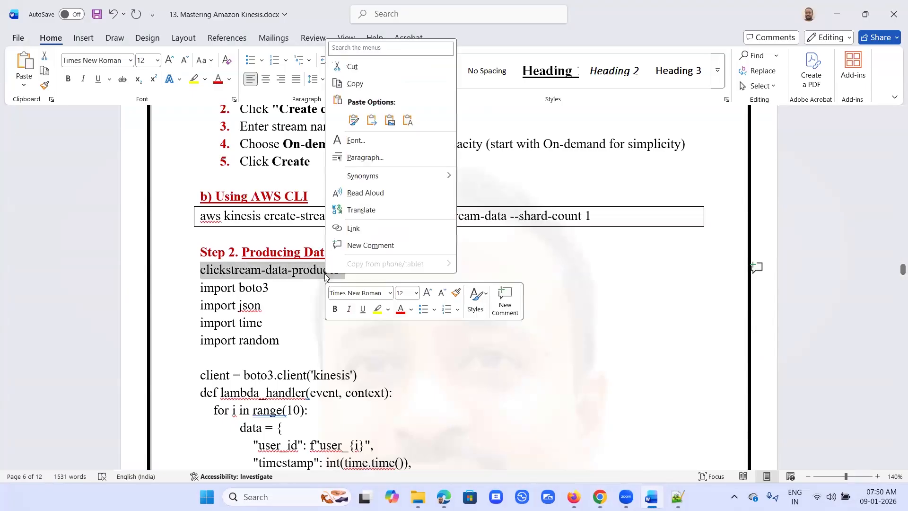
{"action": "left_click", "coordinate": [361, 85]}
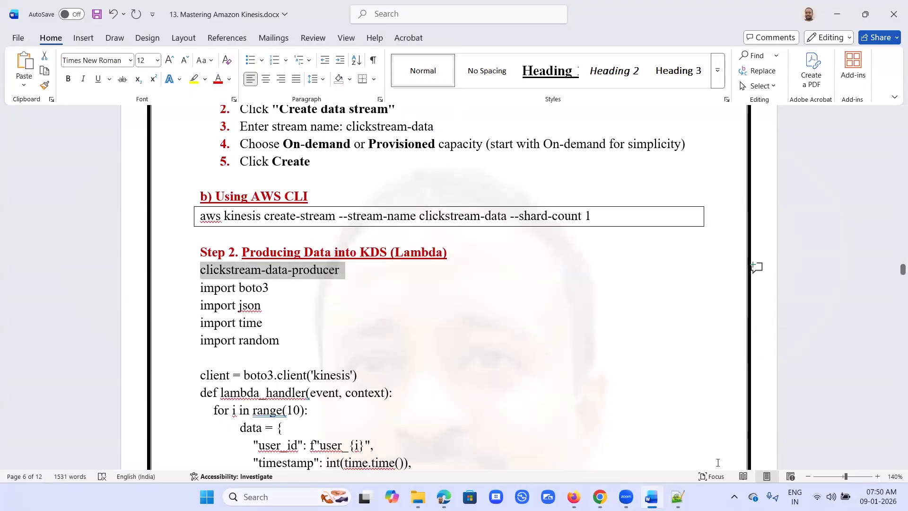
Back in Chrome, create a Lambda function from scratch named clickstream-data-producer with the Python 3.14 runtime
{"action": "left_click", "coordinate": [651, 497]}
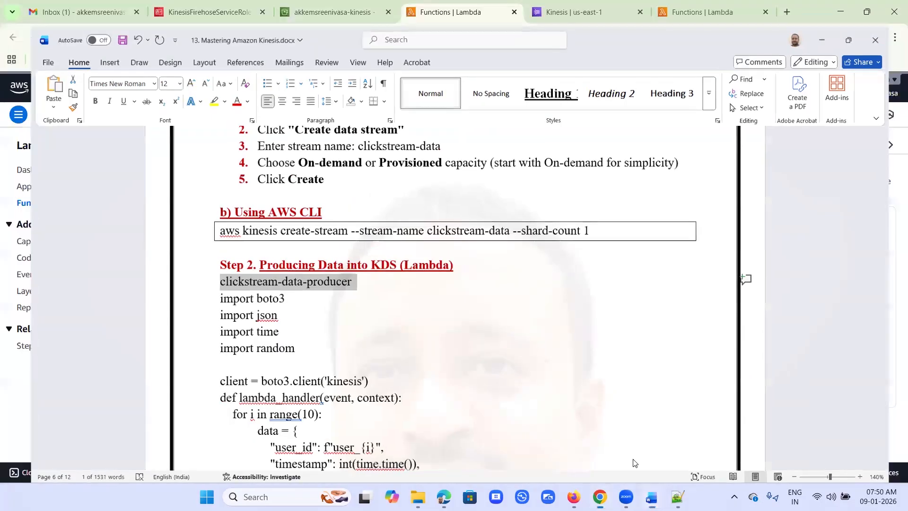
{"action": "left_click", "coordinate": [682, 201]}
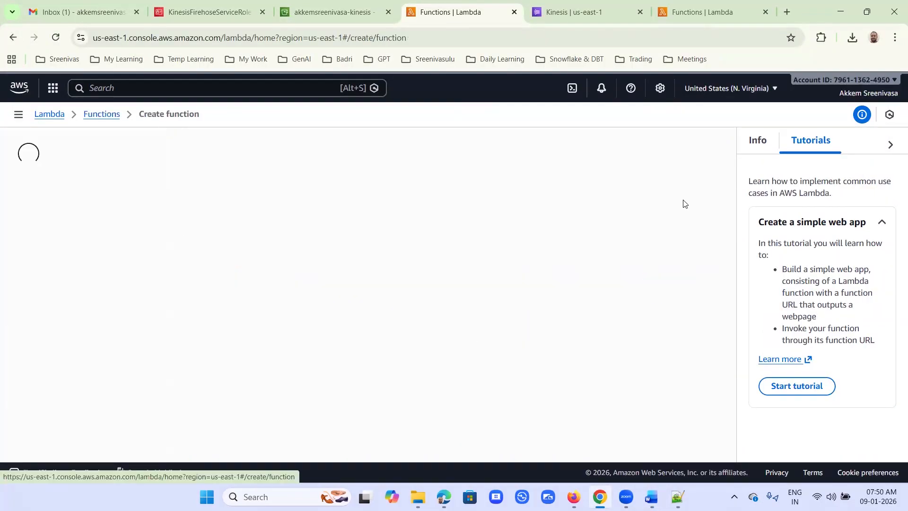
{"action": "left_click", "coordinate": [112, 294]}
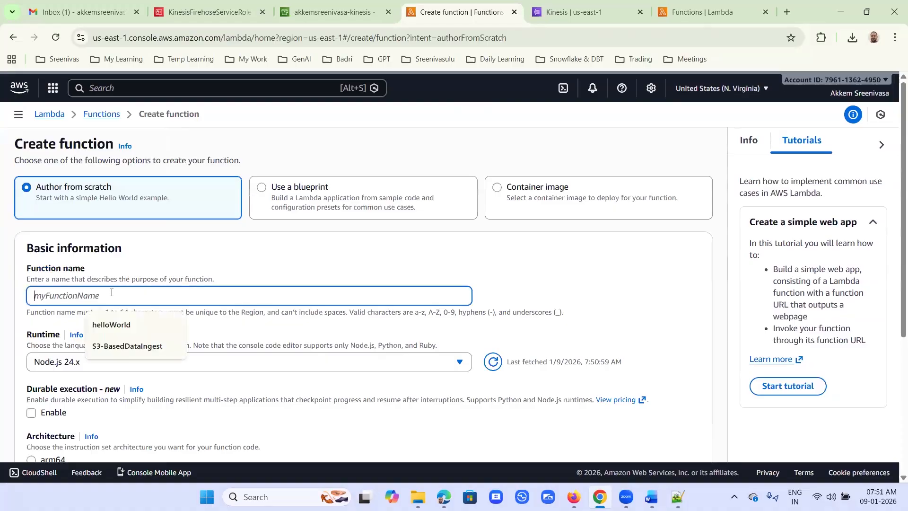
{"action": "key", "text": "ctrl+v"}
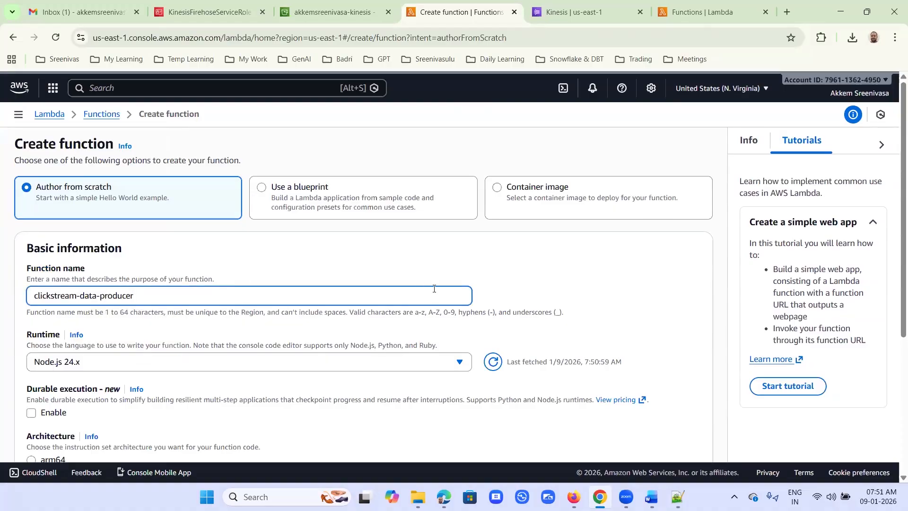
{"action": "scroll", "coordinate": [74, 245], "scroll_direction": "down", "scroll_amount": 3}
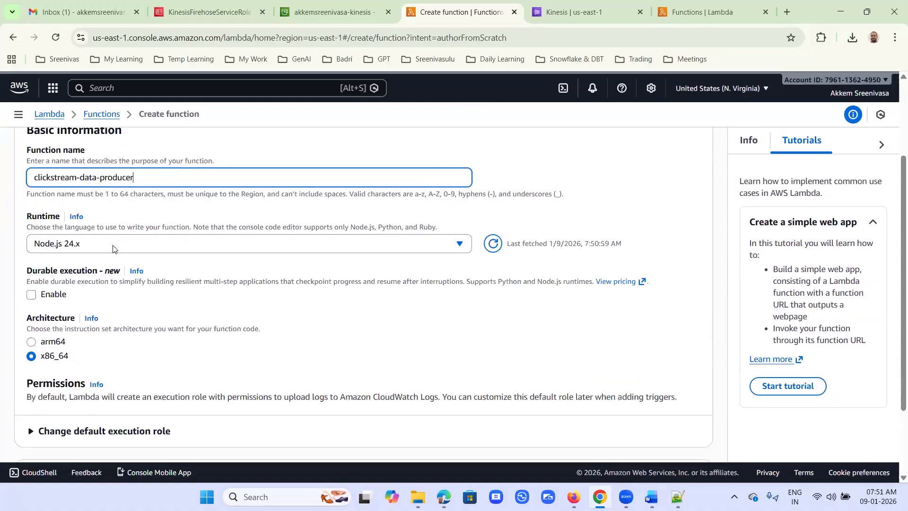
{"action": "left_click", "coordinate": [75, 245]}
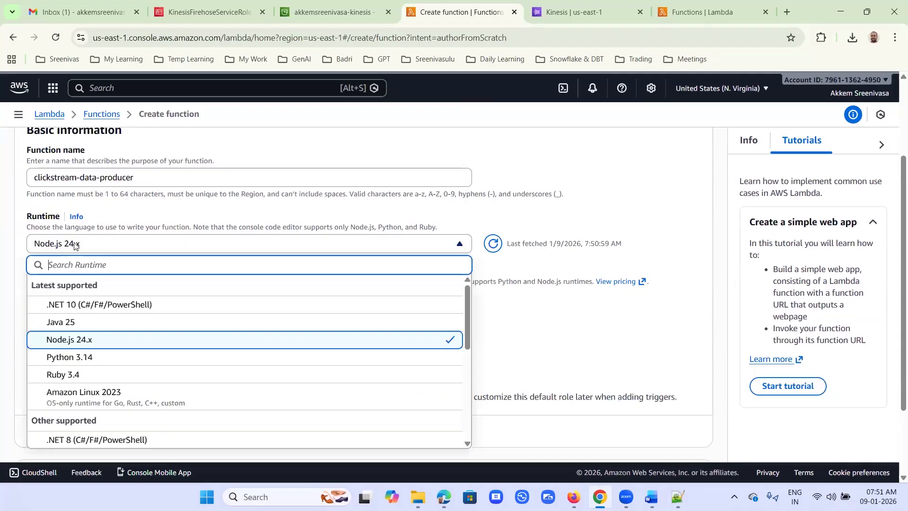
{"action": "left_click", "coordinate": [82, 358]}
{"action": "scroll", "coordinate": [395, 308], "scroll_direction": "down", "scroll_amount": 2}
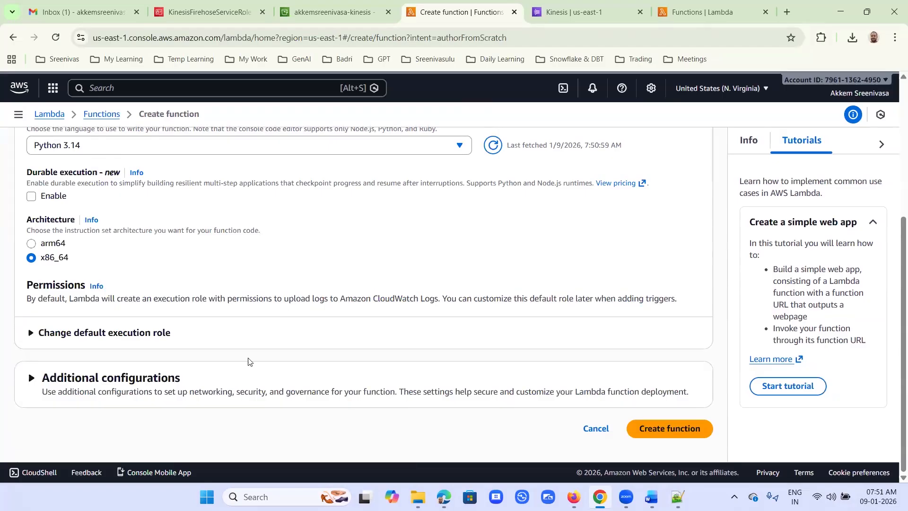
{"action": "left_click", "coordinate": [679, 429]}
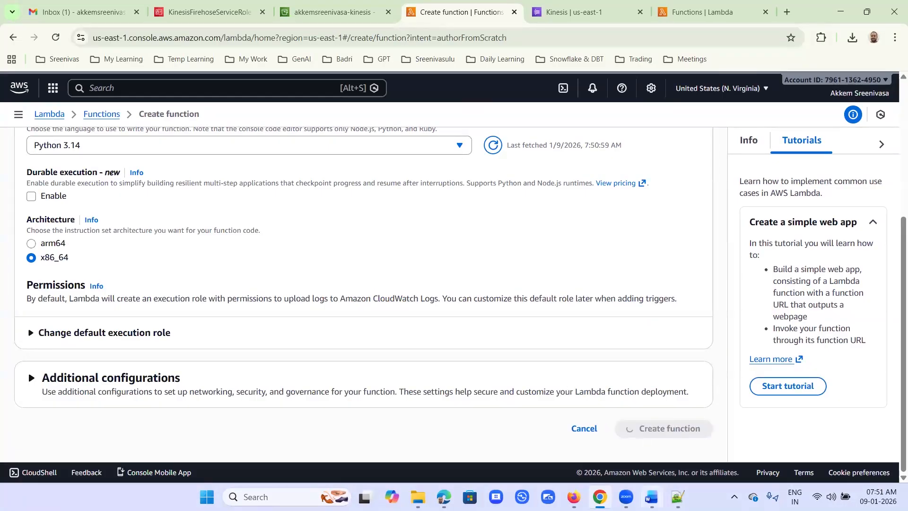
Switch to the Word notes and copy the whole Step 2 producer code, from import boto3 through print(response)
{"action": "left_click", "coordinate": [651, 454]}
{"action": "scroll", "coordinate": [209, 210], "scroll_direction": "down", "scroll_amount": 3}
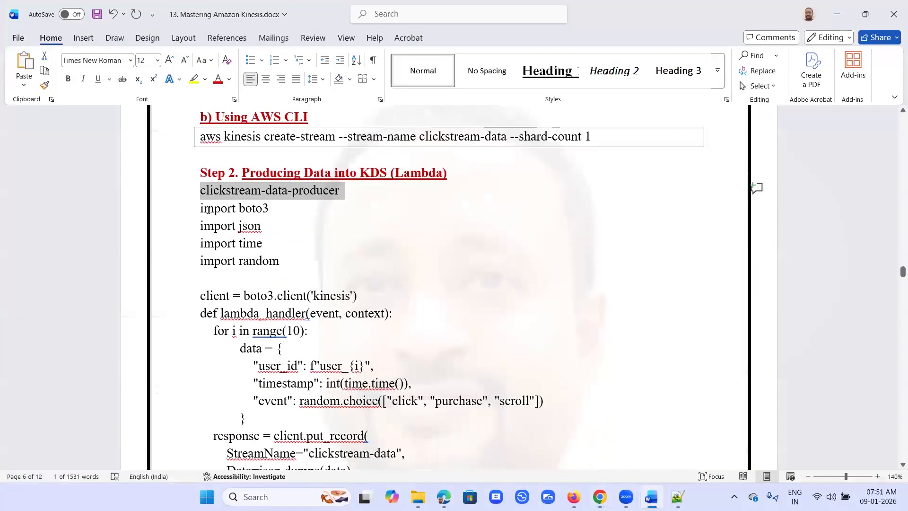
{"action": "left_click_drag", "start_coordinate": [199, 209], "coordinate": [337, 268]}
{"action": "scroll", "coordinate": [334, 250], "scroll_direction": "down", "scroll_amount": 2}
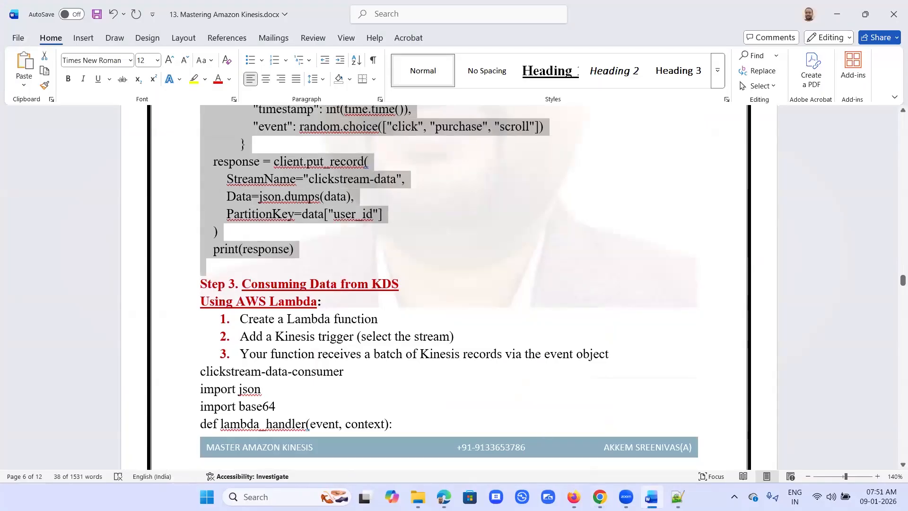
Return to Chrome and replace all the default code in lambda_function.py with the copied producer code
{"action": "left_click", "coordinate": [599, 496]}
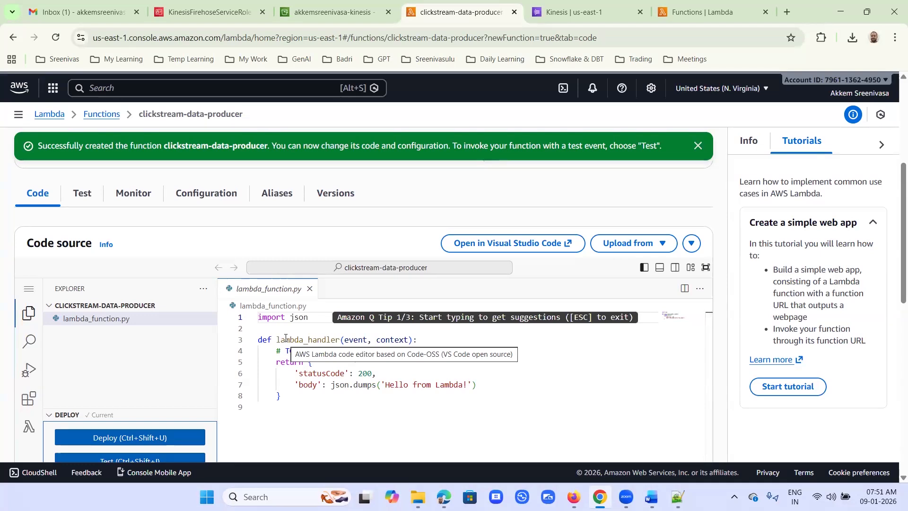
{"action": "left_click", "coordinate": [373, 415]}
{"action": "key", "text": "ctrl+a"}
{"action": "key", "text": "BackSpace"}
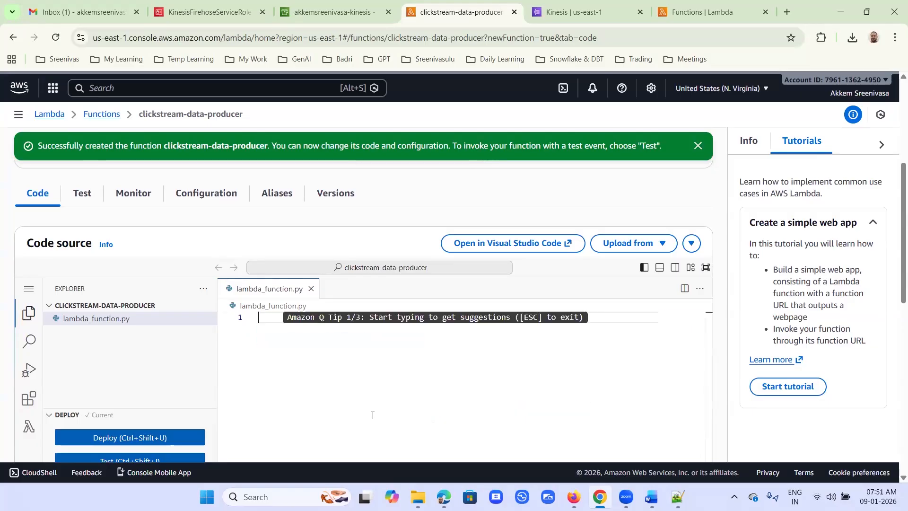
{"action": "key", "text": "ctrl+v"}
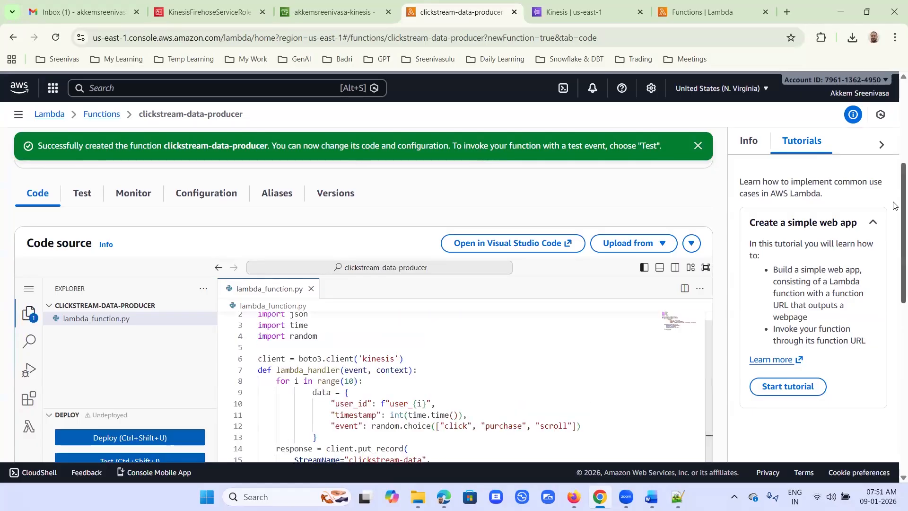
Review the producer code's imports, the Kinesis client, the lambda_handler definition and the loop that builds the data records
{"action": "scroll", "coordinate": [892, 236], "scroll_direction": "down", "scroll_amount": 2}
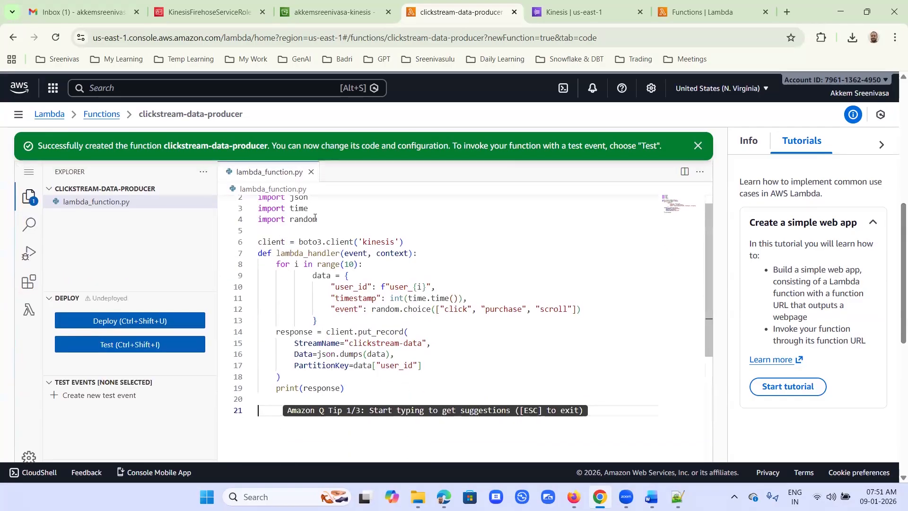
{"action": "left_click_drag", "start_coordinate": [358, 217], "coordinate": [258, 193]}
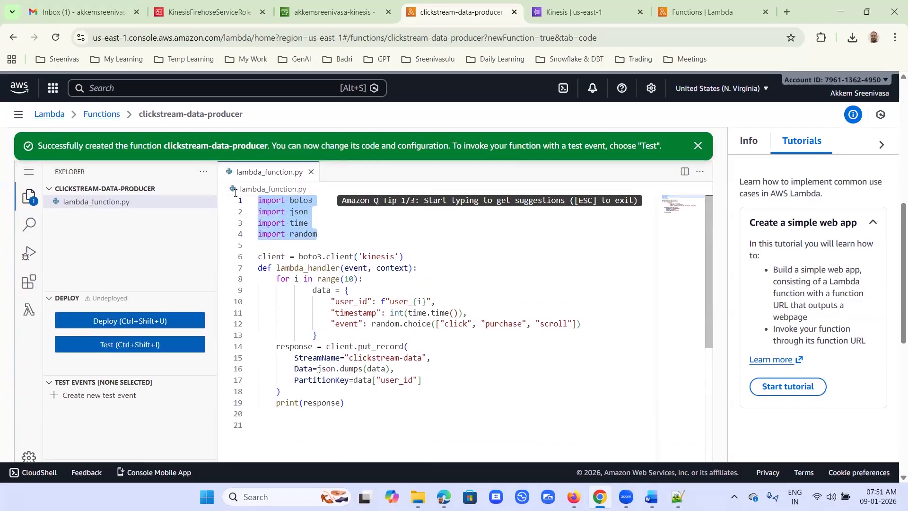
{"action": "left_click_drag", "start_coordinate": [278, 266], "coordinate": [321, 266]}
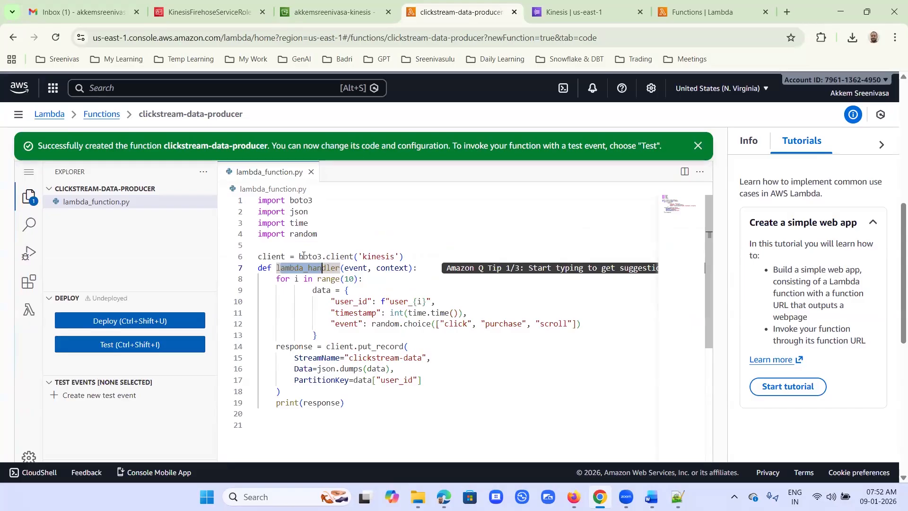
{"action": "left_click", "coordinate": [303, 255]}
{"action": "left_click", "coordinate": [376, 256]}
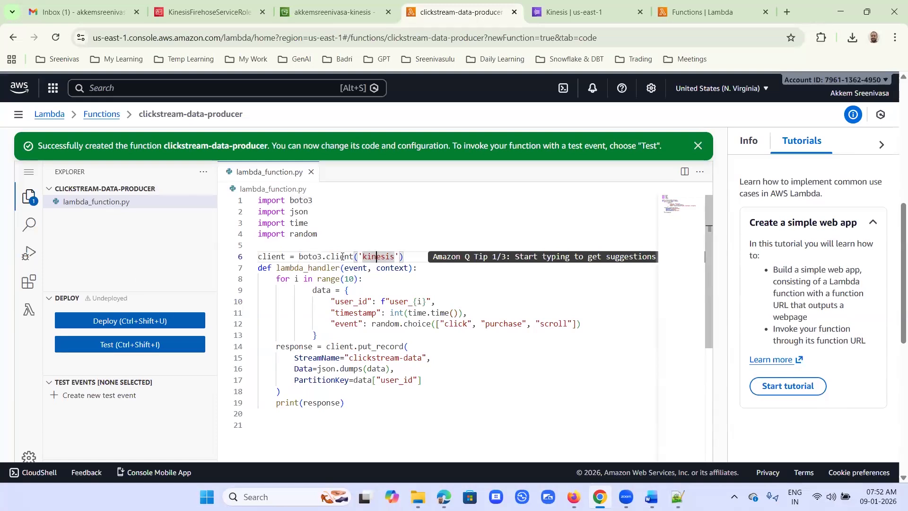
{"action": "left_click_drag", "start_coordinate": [295, 300], "coordinate": [319, 336]}
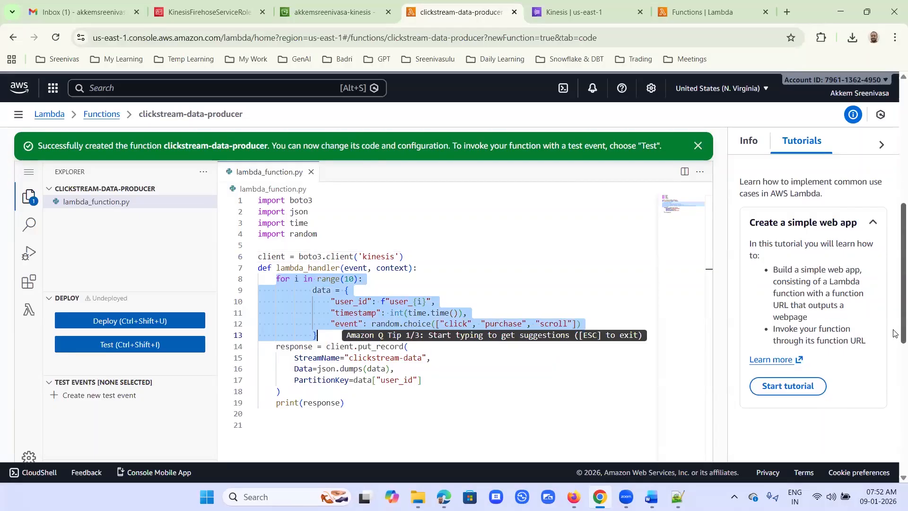
{"action": "left_click", "coordinate": [471, 386]}
{"action": "scroll", "coordinate": [495, 308], "scroll_direction": "down", "scroll_amount": 1}
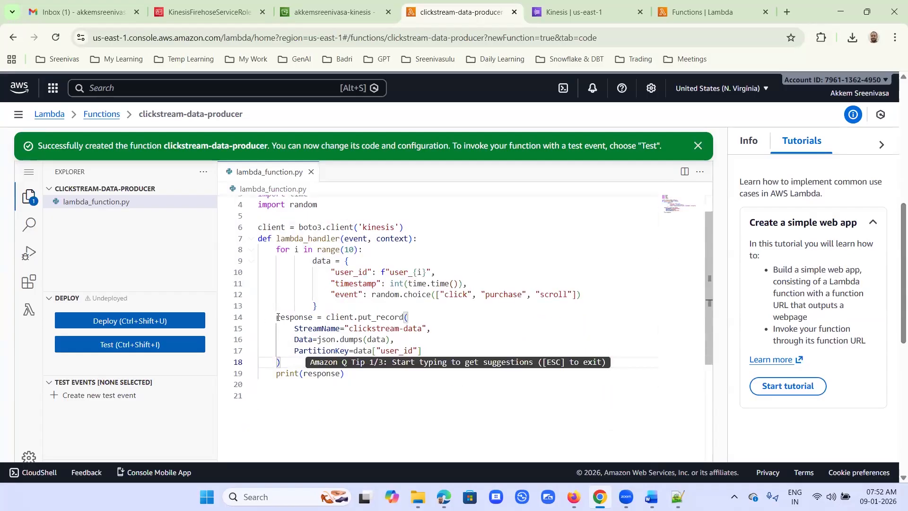
Examine the put_record call in the producer code, including its StreamName, Data and PartitionKey arguments and the user_id value they use
{"action": "left_click_drag", "start_coordinate": [278, 317], "coordinate": [294, 359]}
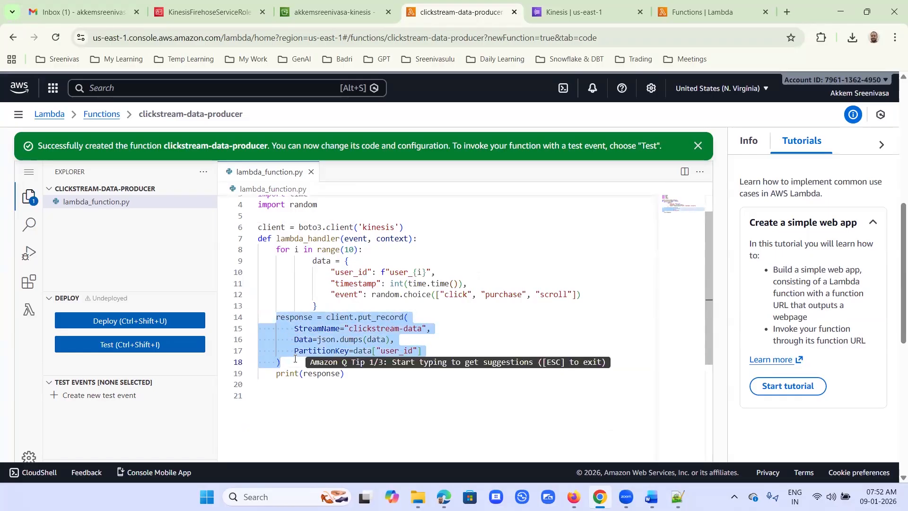
{"action": "left_click", "coordinate": [544, 300]}
{"action": "left_click_drag", "start_coordinate": [350, 328], "coordinate": [421, 331]}
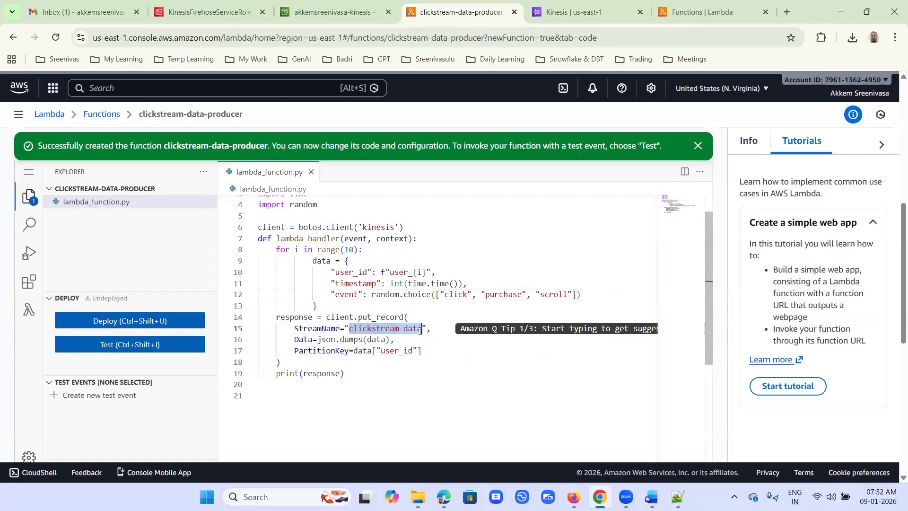
{"action": "left_click", "coordinate": [304, 340]}
{"action": "left_click_drag", "start_coordinate": [295, 340], "coordinate": [390, 342]}
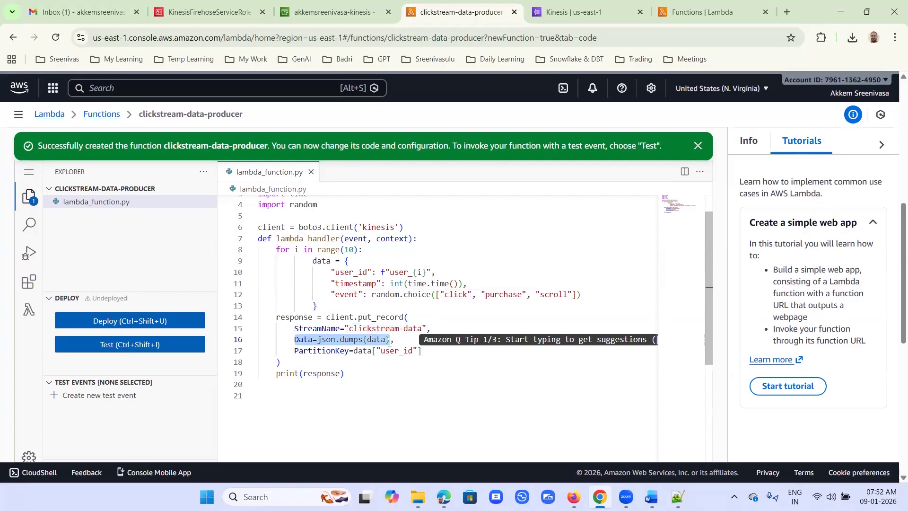
{"action": "left_click", "coordinate": [373, 373]}
{"action": "left_click_drag", "start_coordinate": [293, 349], "coordinate": [421, 349]}
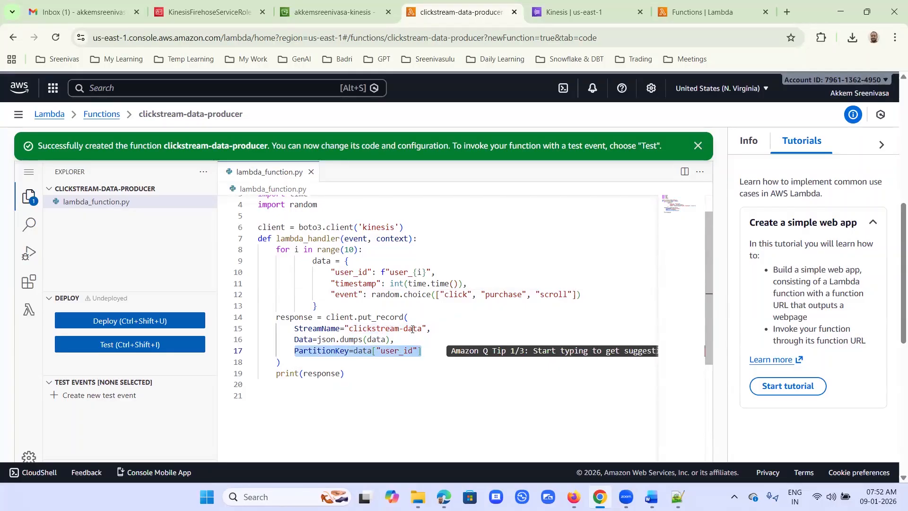
{"action": "double_click", "coordinate": [398, 272]}
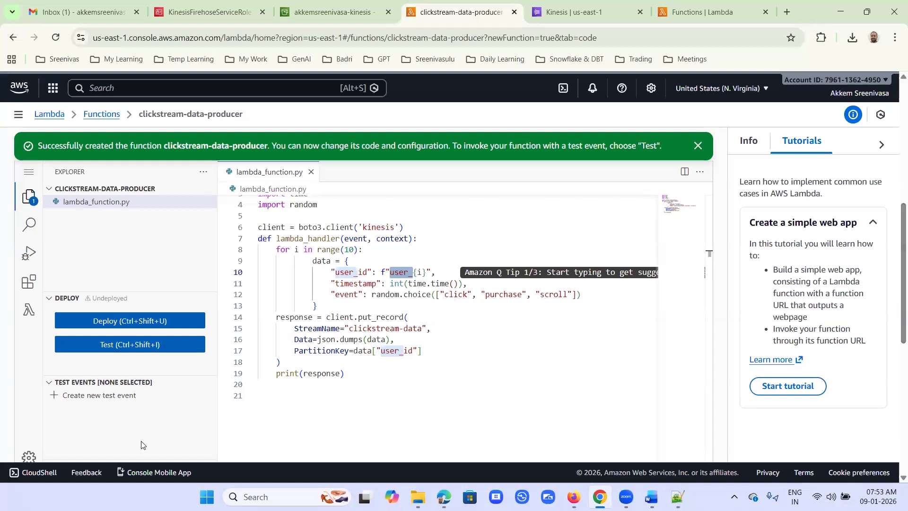
Deploy the updated code of the clickstream-data-producer function and dismiss the notification
{"action": "left_click", "coordinate": [98, 326]}
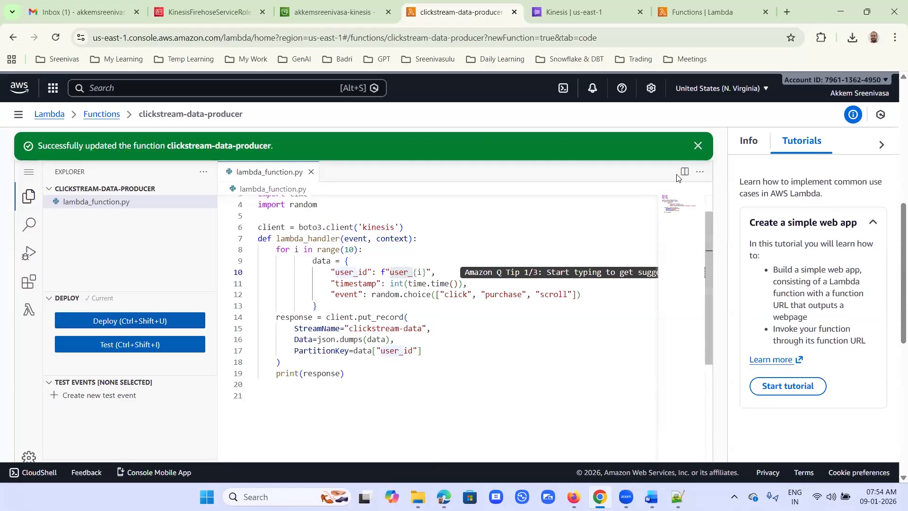
{"action": "left_click", "coordinate": [697, 147]}
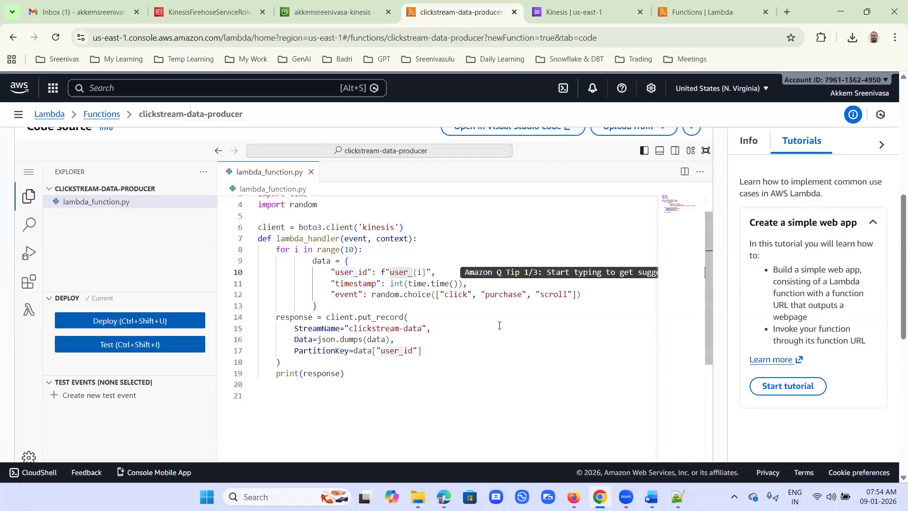
{"action": "scroll", "coordinate": [499, 325], "scroll_direction": "up", "scroll_amount": 2}
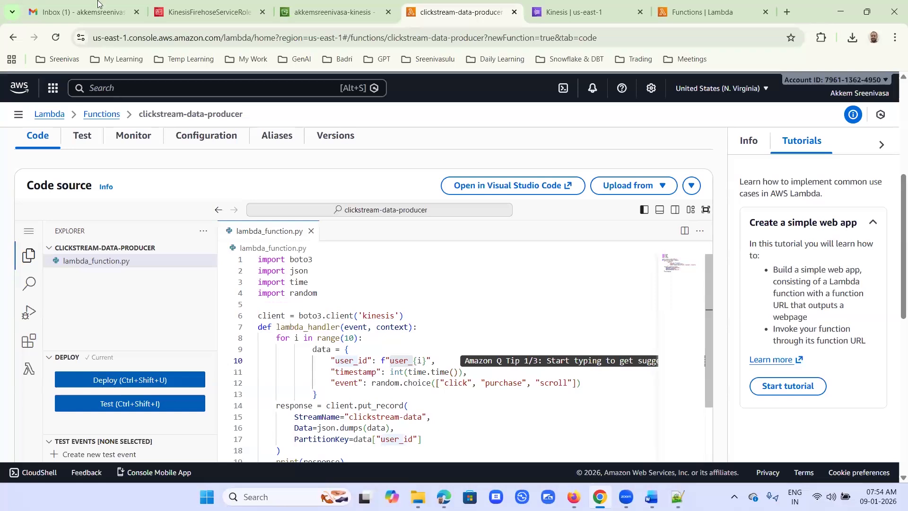
{"action": "mouse_move", "coordinate": [512, 122]}
{"action": "left_mouse_down"}
{"action": "mouse_move", "coordinate": [511, 136]}
{"action": "mouse_move", "coordinate": [527, 115]}
{"action": "mouse_move", "coordinate": [533, 183]}
{"action": "mouse_move", "coordinate": [568, 132]}
{"action": "mouse_move", "coordinate": [586, 142]}
{"action": "mouse_move", "coordinate": [591, 118]}
{"action": "mouse_move", "coordinate": [599, 130]}
{"action": "left_mouse_up"}
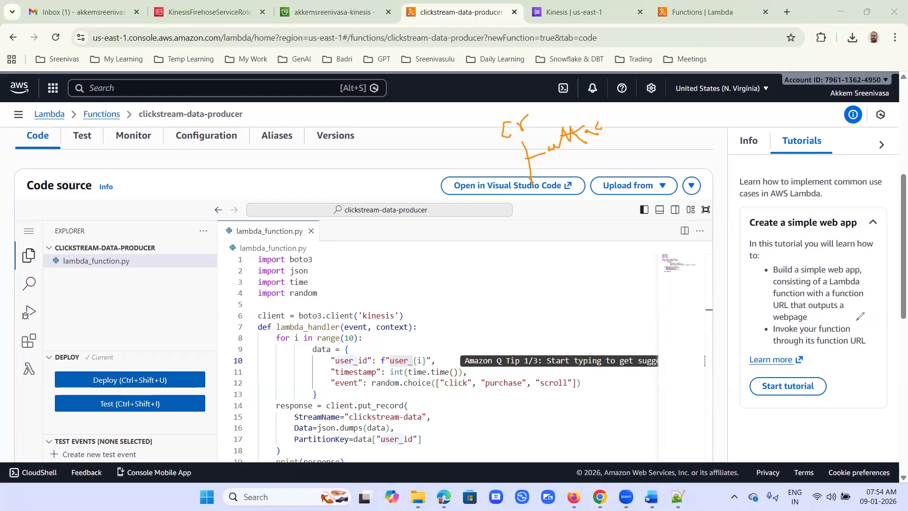
{"action": "key", "text": "e"}
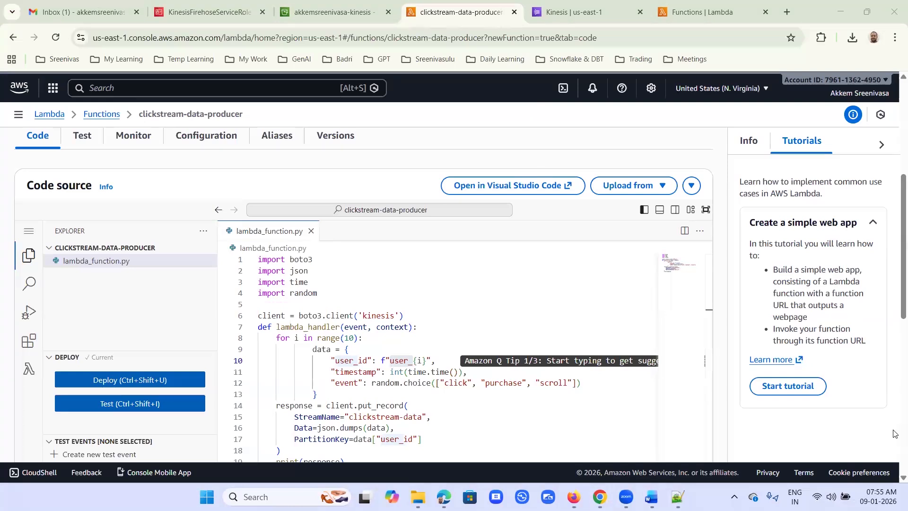
Open the function's permissions configuration and copy the execution role name clickstream-data-producer-role-r6dp4xo4
{"action": "left_click", "coordinate": [217, 137]}
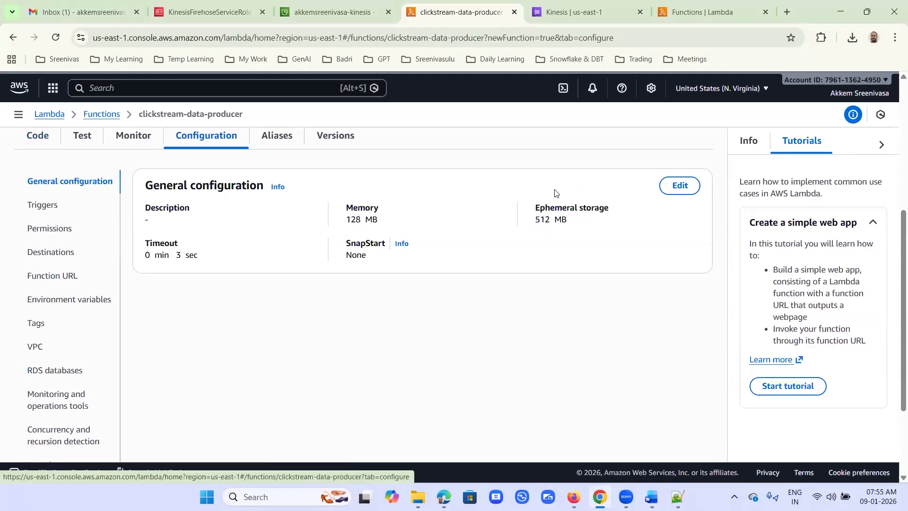
{"action": "left_click", "coordinate": [94, 237]}
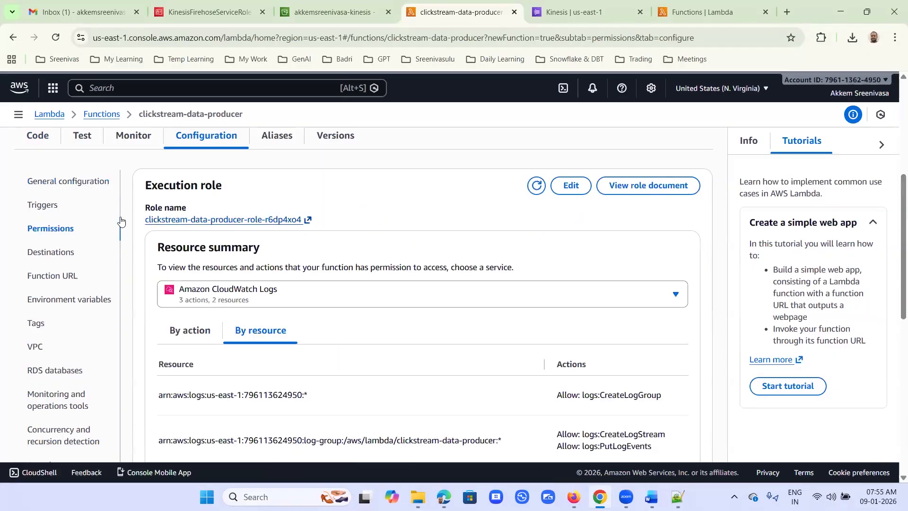
{"action": "left_click_drag", "start_coordinate": [144, 220], "coordinate": [301, 220]}
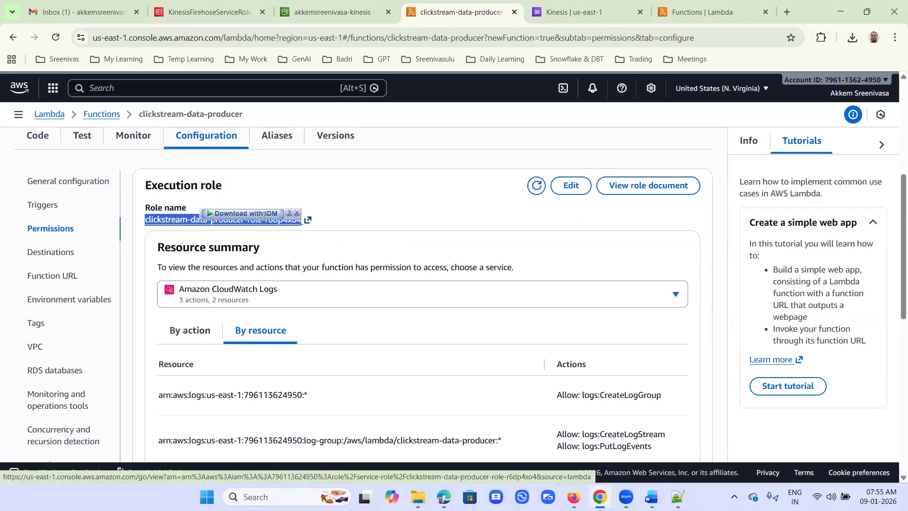
{"action": "right_click", "coordinate": [173, 220]}
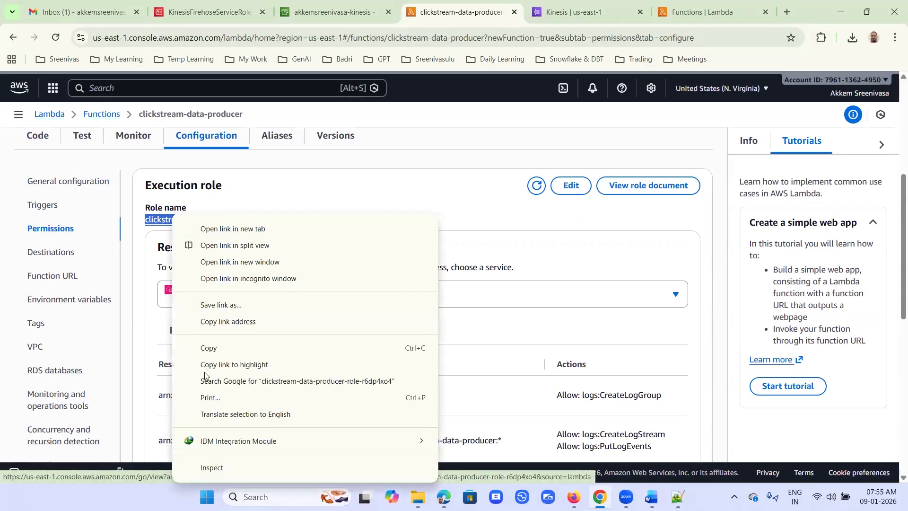
{"action": "left_click", "coordinate": [213, 349]}
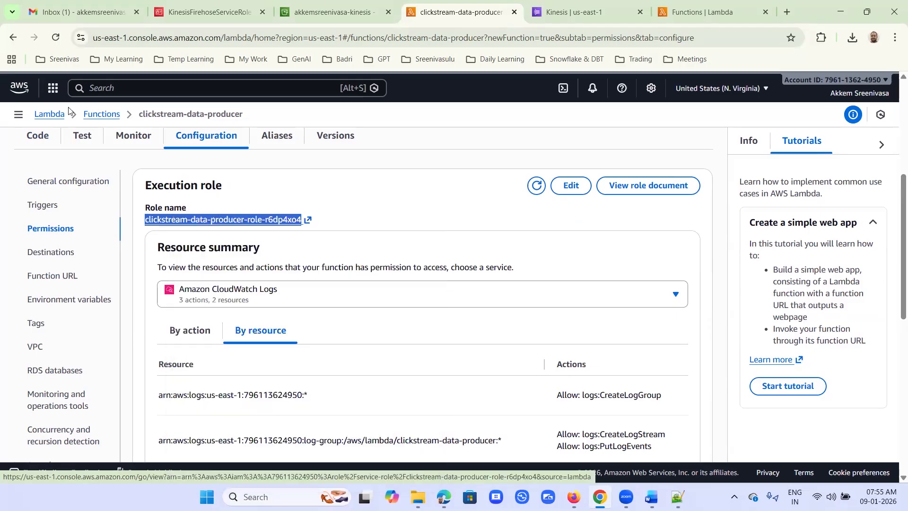
From the Firehose service role page, search AWS services for iam, open IAM in a new tab and move that tab ahead of the role page
{"action": "left_click", "coordinate": [178, 12]}
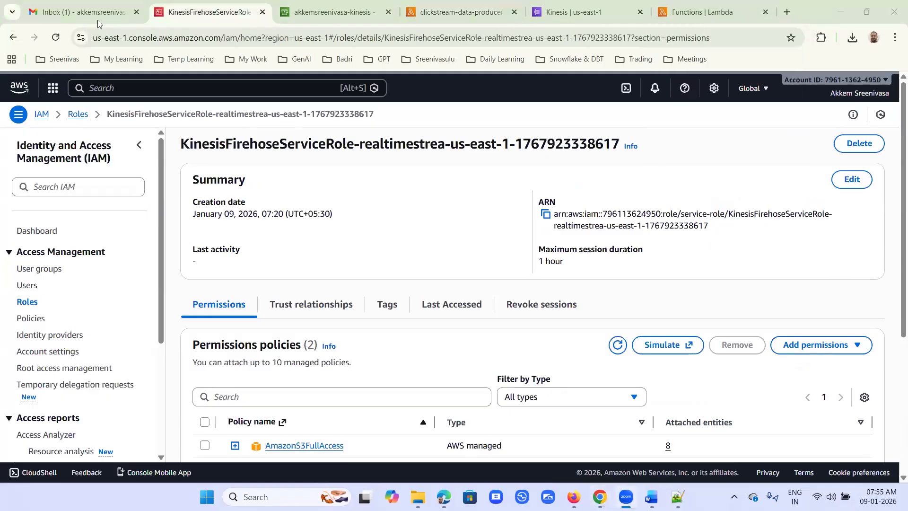
{"action": "left_click", "coordinate": [221, 84]}
{"action": "type", "text": "iam"}
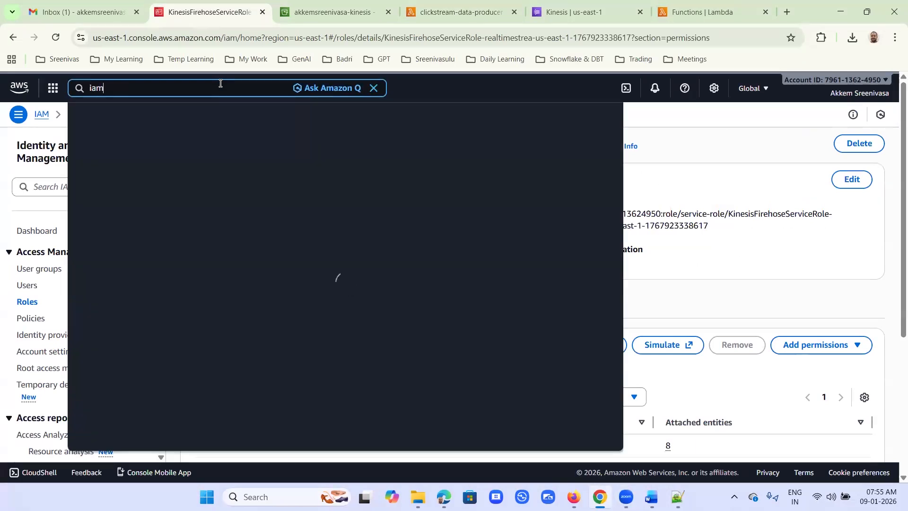
{"action": "right_click", "coordinate": [272, 152]}
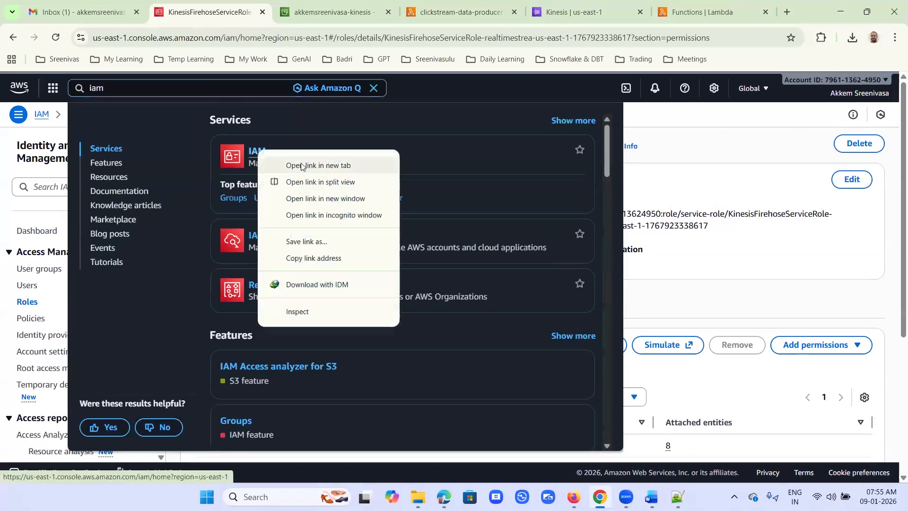
{"action": "left_click", "coordinate": [317, 165]}
{"action": "left_click_drag", "start_coordinate": [294, 10], "coordinate": [208, 6]}
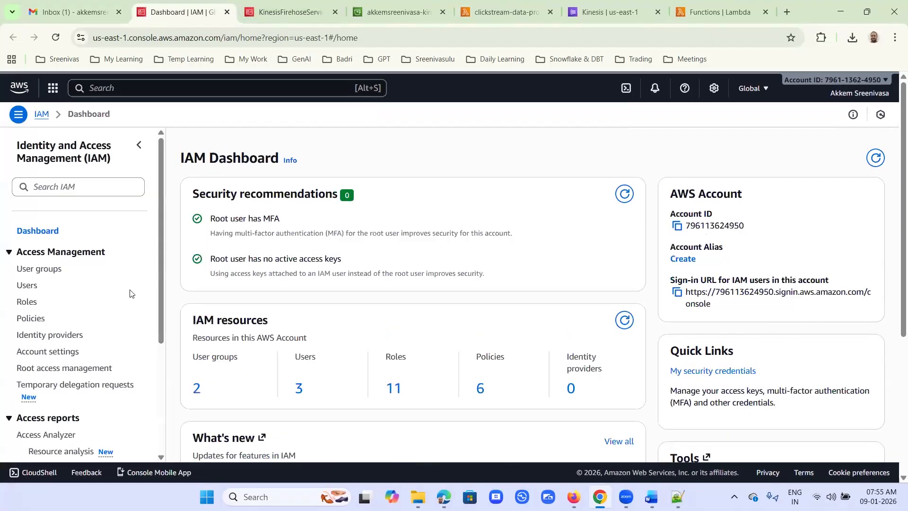
Find the role clickstream-data-producer-role-r6dp4xo4 among the IAM roles and open its details
{"action": "left_click", "coordinate": [34, 303]}
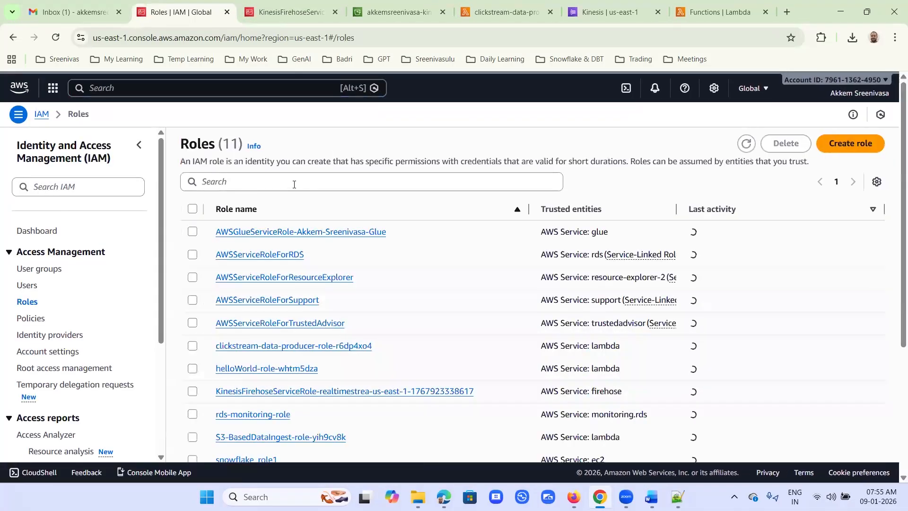
{"action": "left_click", "coordinate": [294, 185]}
{"action": "type", "text": "clickstream-data-producer-role-r6dp4xo4"}
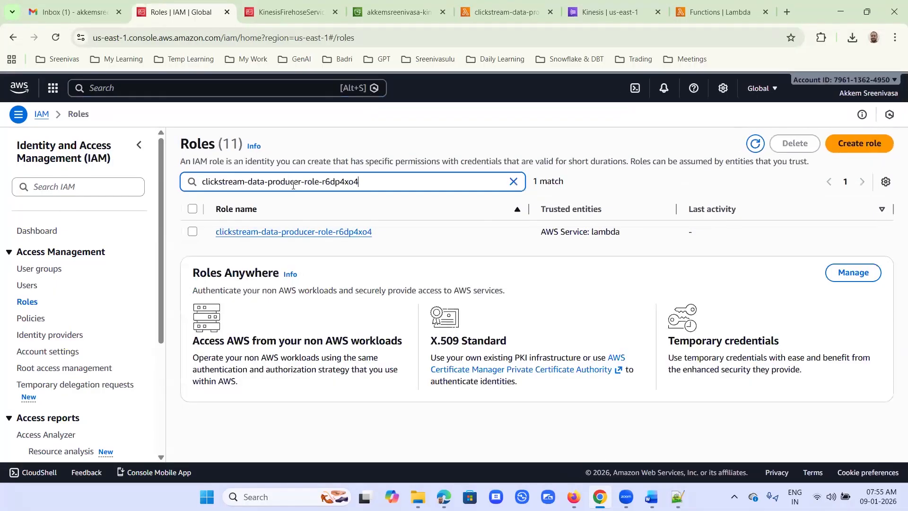
{"action": "left_click", "coordinate": [278, 231]}
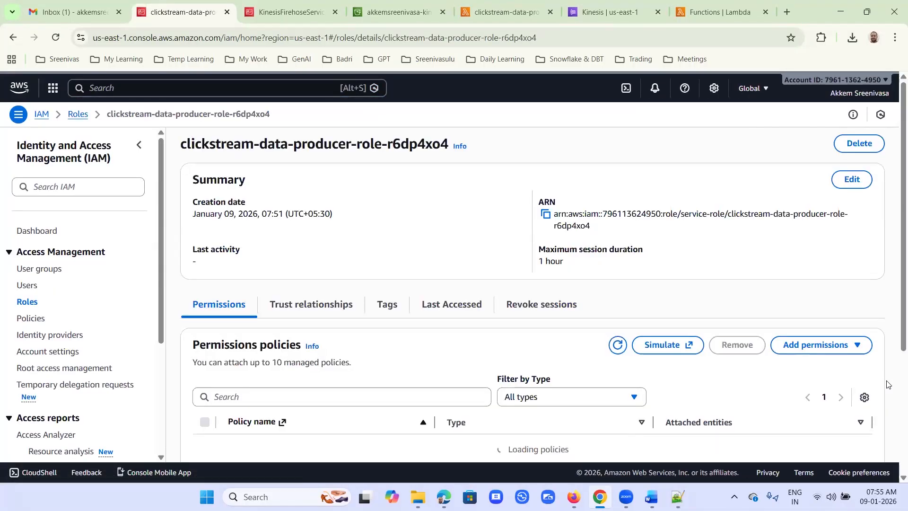
Find the Kinesis policies and attach AmazonKinesisFullAccess to the role clickstream-data-producer-role-r6dp4xo4
{"action": "scroll", "coordinate": [799, 259], "scroll_direction": "down", "scroll_amount": 3}
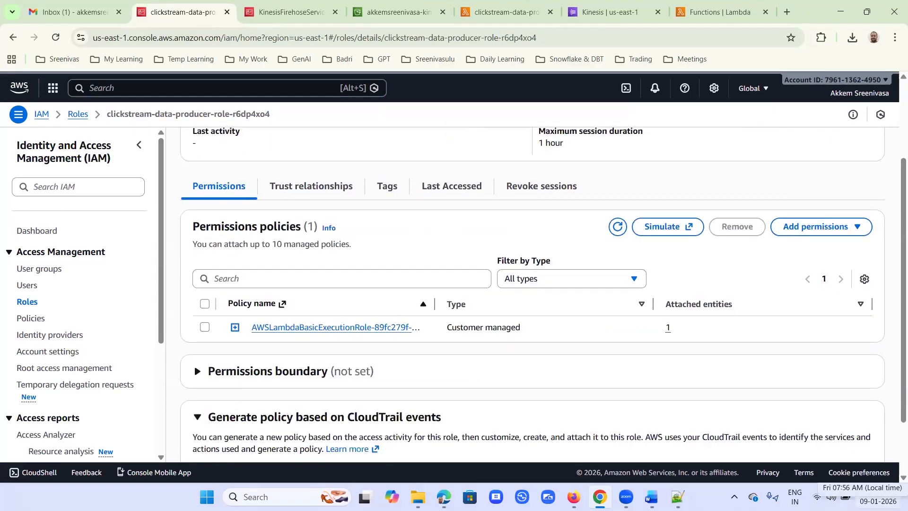
{"action": "left_click", "coordinate": [816, 228]}
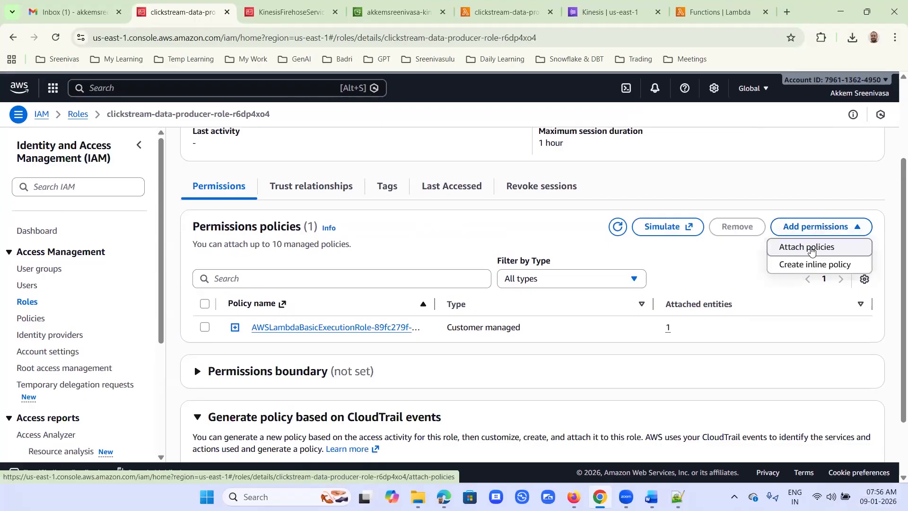
{"action": "left_click", "coordinate": [812, 247]}
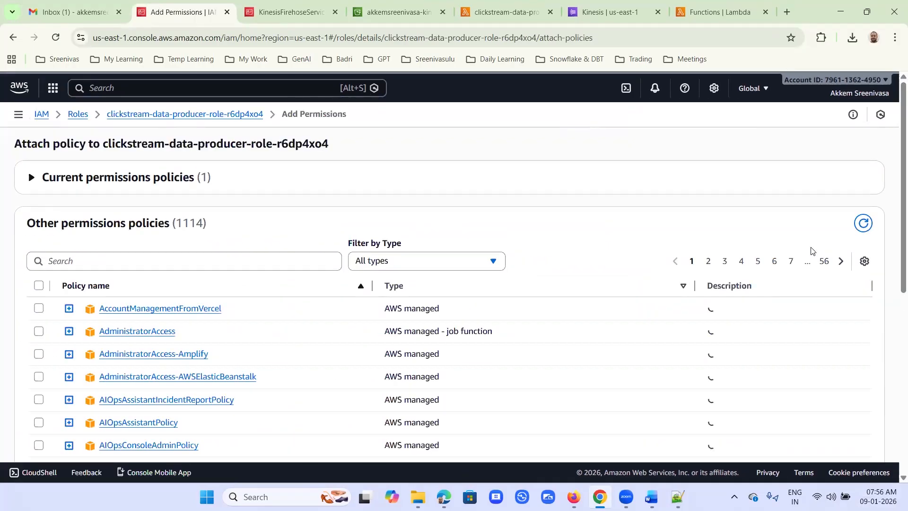
{"action": "left_click", "coordinate": [291, 257]}
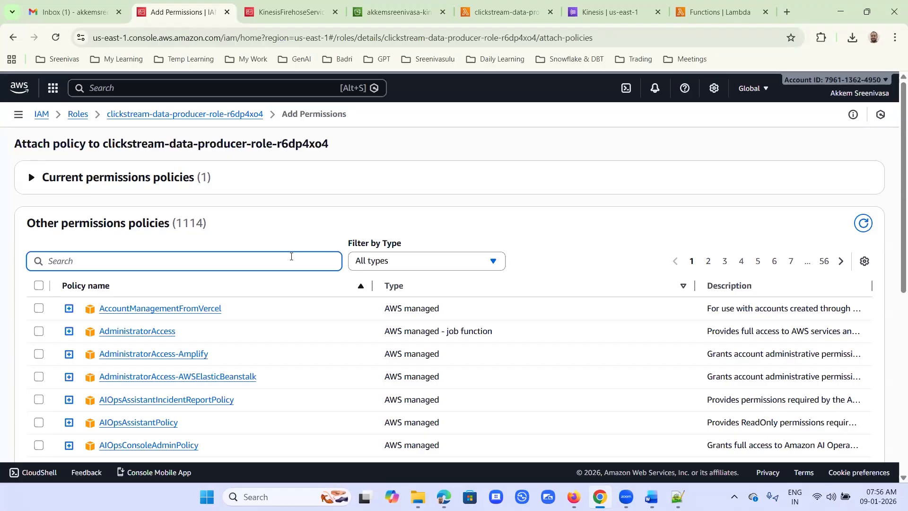
{"action": "type", "text": "kine"}
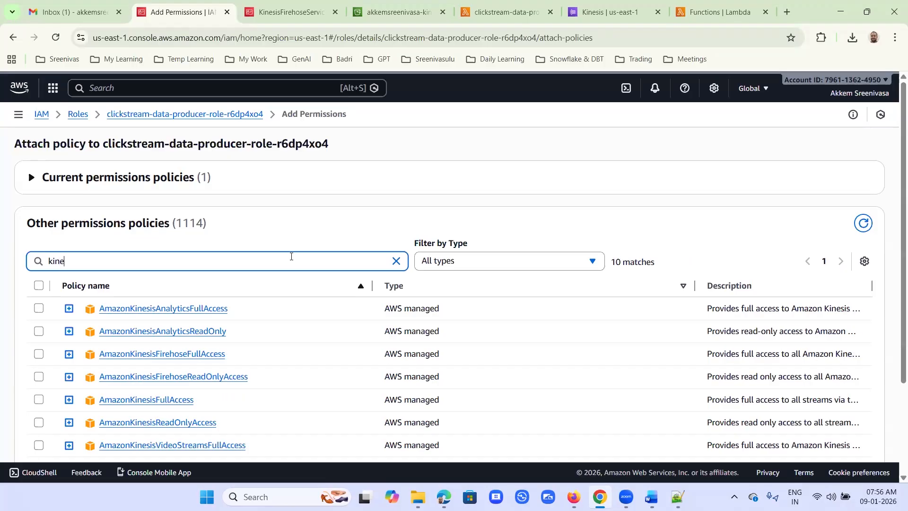
{"action": "type", "text": "sis"}
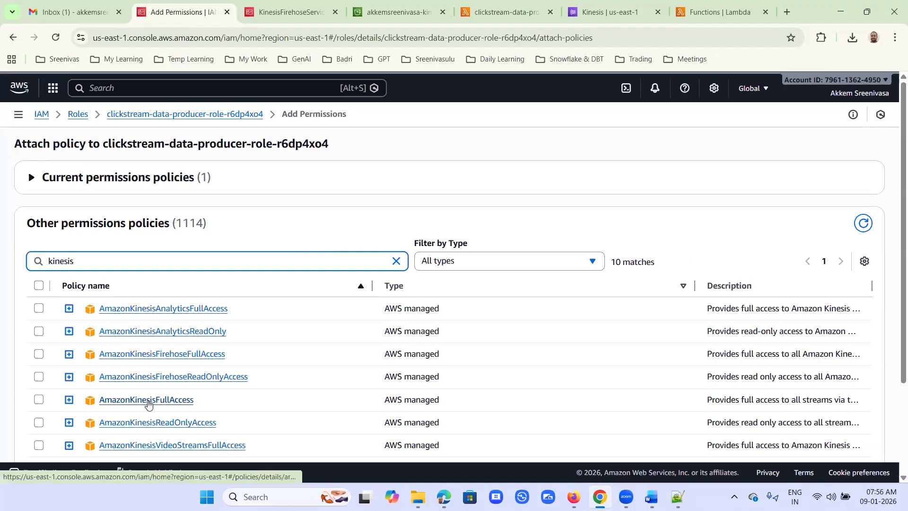
{"action": "left_click", "coordinate": [38, 401]}
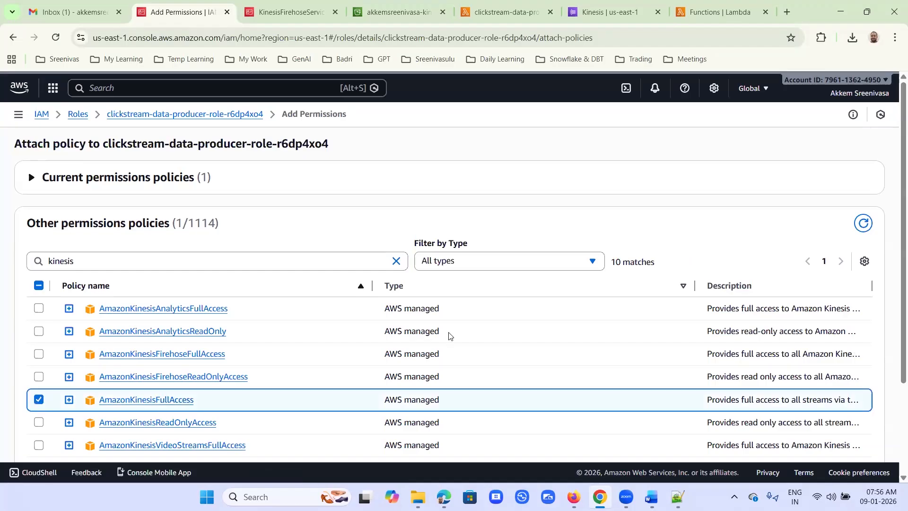
{"action": "scroll", "coordinate": [610, 333], "scroll_direction": "down", "scroll_amount": 3}
{"action": "left_click", "coordinate": [839, 428]}
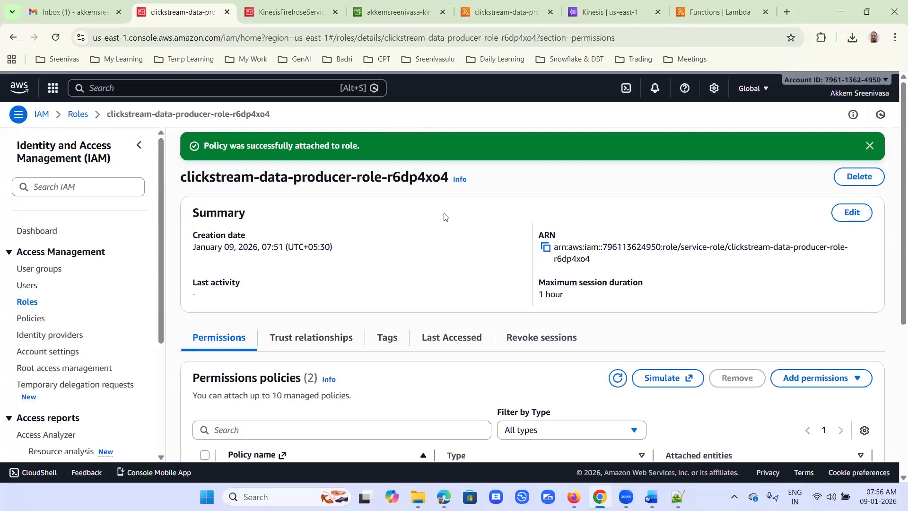
Dismiss the service search on the Firehose service role page and return to the clickstream-data-producer function's permissions page
{"action": "left_click", "coordinate": [282, 4]}
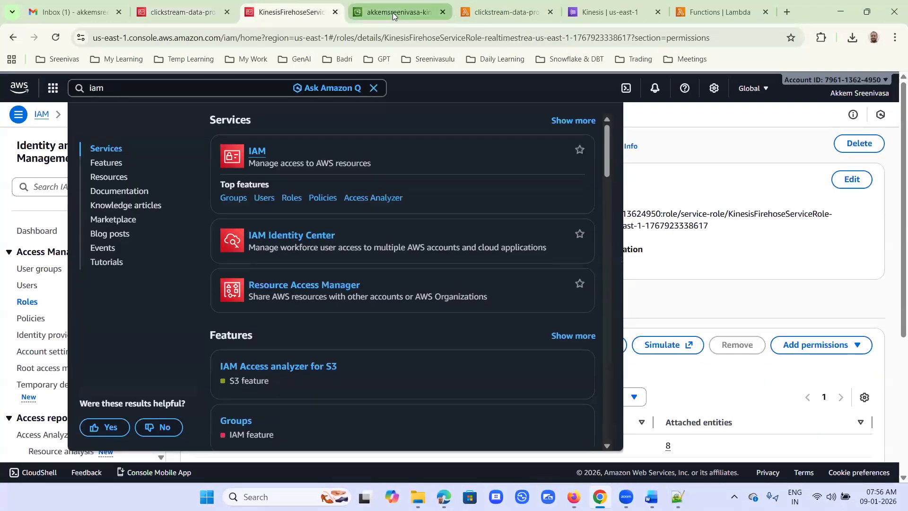
{"action": "left_click", "coordinate": [784, 188]}
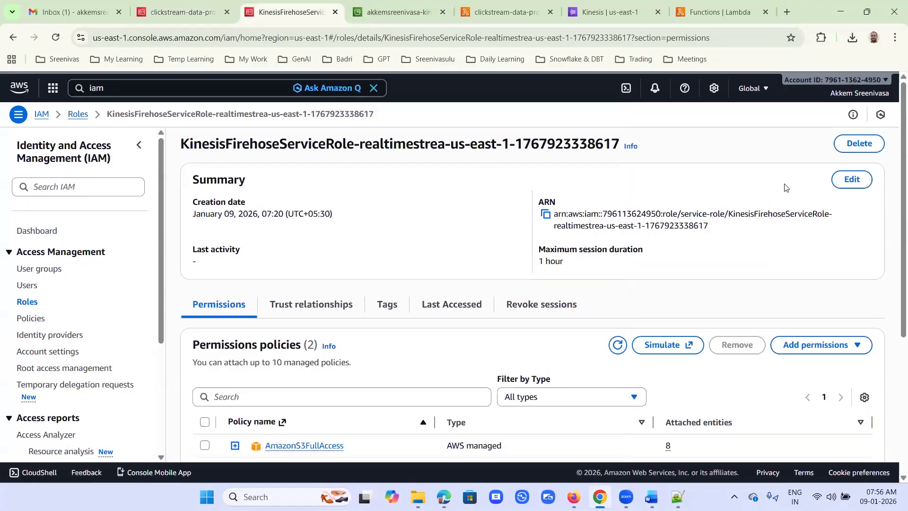
{"action": "left_click", "coordinate": [494, 12]}
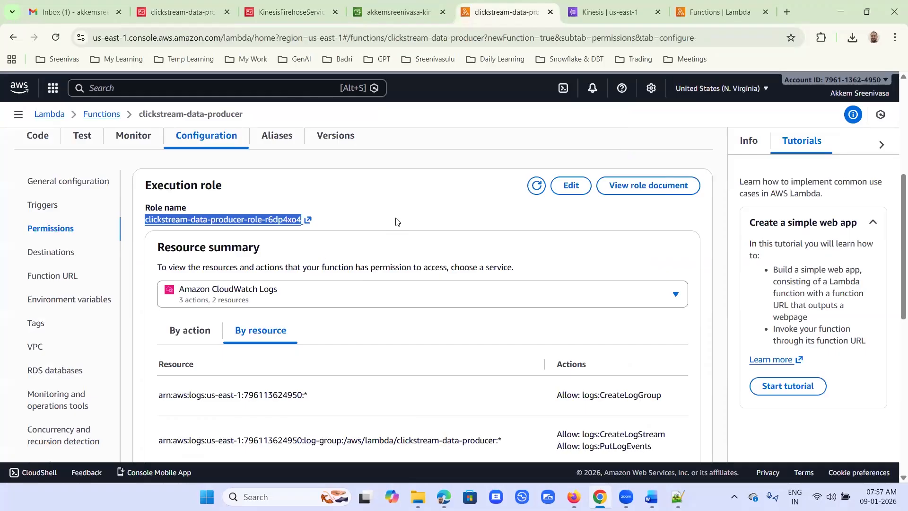
{"action": "scroll", "coordinate": [400, 225], "scroll_direction": "up", "scroll_amount": 1}
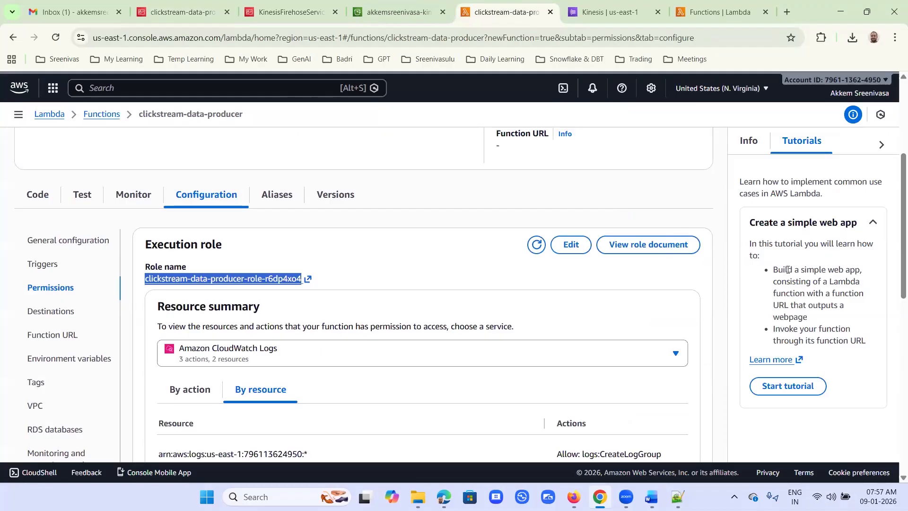
Switch to the Word notes, review the section on consuming data from KDS, and copy the function name clickstream-data-consumer
{"action": "key", "text": "alt+Tab"}
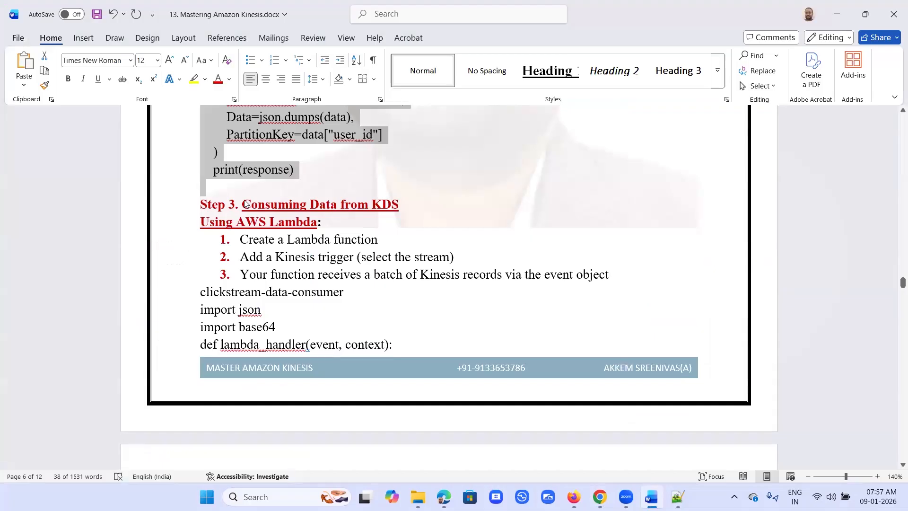
{"action": "left_click_drag", "start_coordinate": [242, 206], "coordinate": [391, 205]}
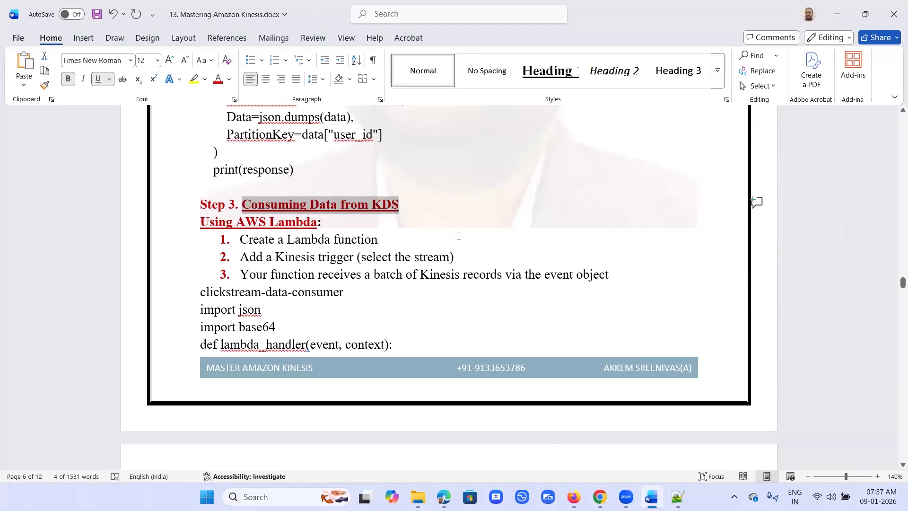
{"action": "scroll", "coordinate": [459, 237], "scroll_direction": "down", "scroll_amount": 2}
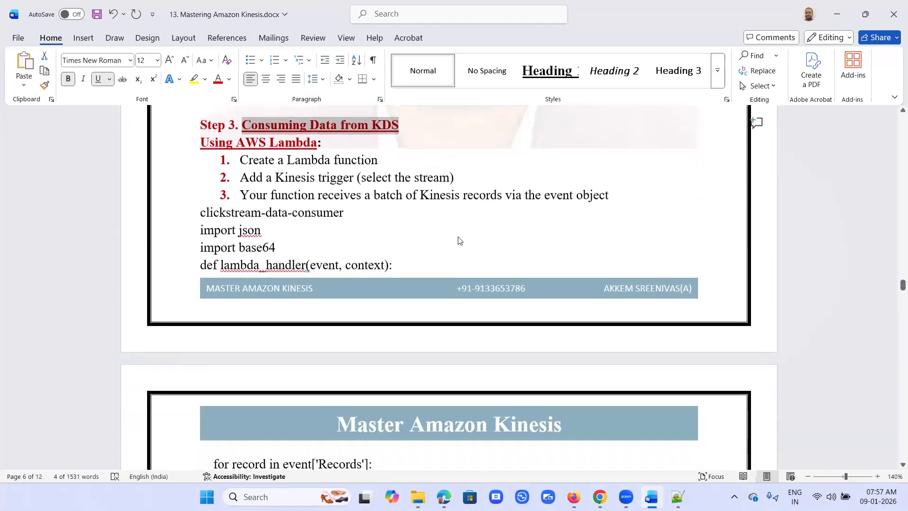
{"action": "scroll", "coordinate": [458, 239], "scroll_direction": "down", "scroll_amount": 3}
{"action": "scroll", "coordinate": [458, 240], "scroll_direction": "down", "scroll_amount": 2}
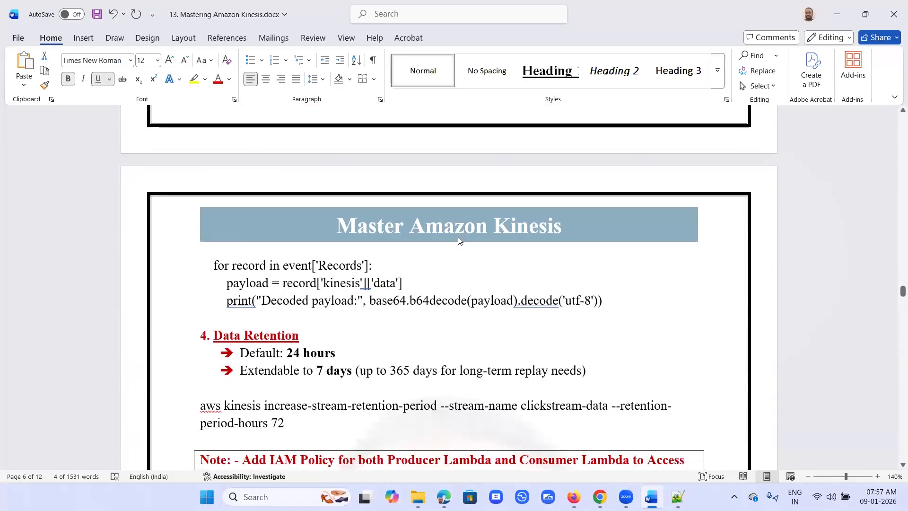
{"action": "scroll", "coordinate": [458, 240], "scroll_direction": "up", "scroll_amount": 5}
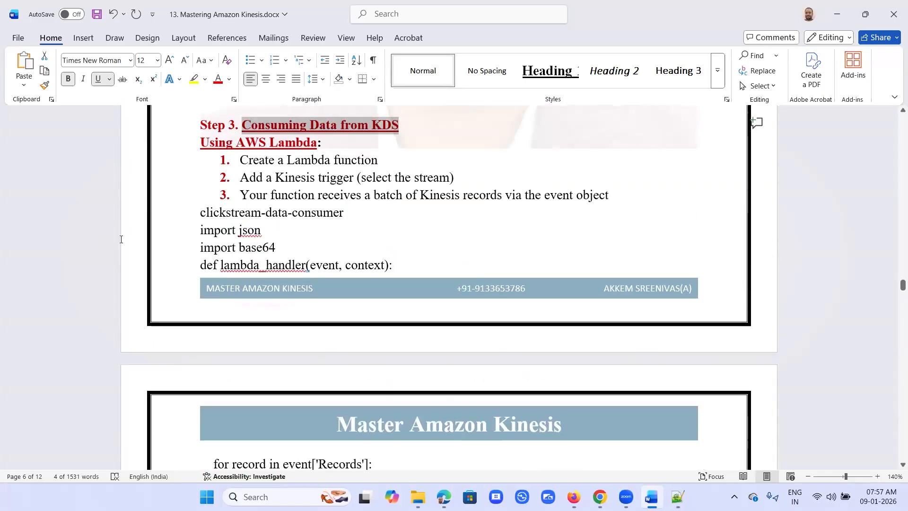
{"action": "left_click_drag", "start_coordinate": [200, 212], "coordinate": [345, 213]}
{"action": "key", "text": "ctrl+c"}
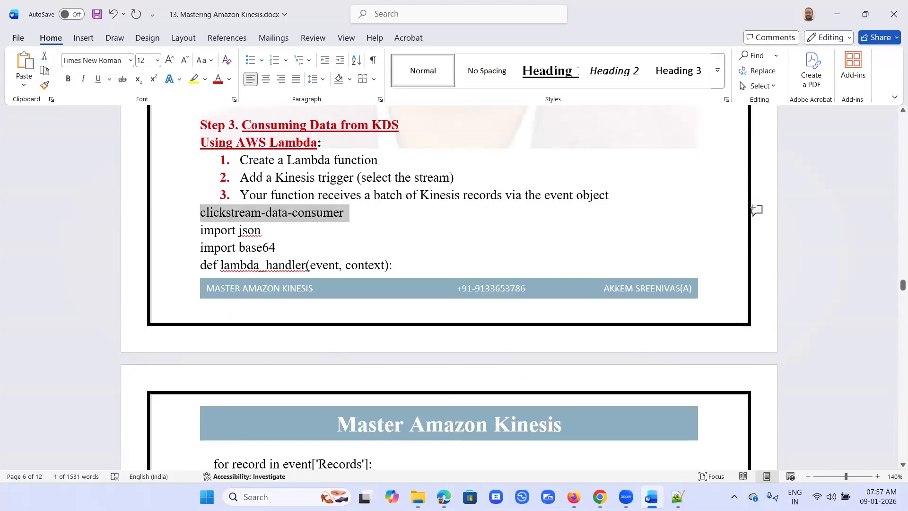
Back in the Lambda console, create a function named clickstream-data-consumer from scratch with the Python 3.14 runtime and x86_64 architecture
{"action": "key", "text": "alt+Tab"}
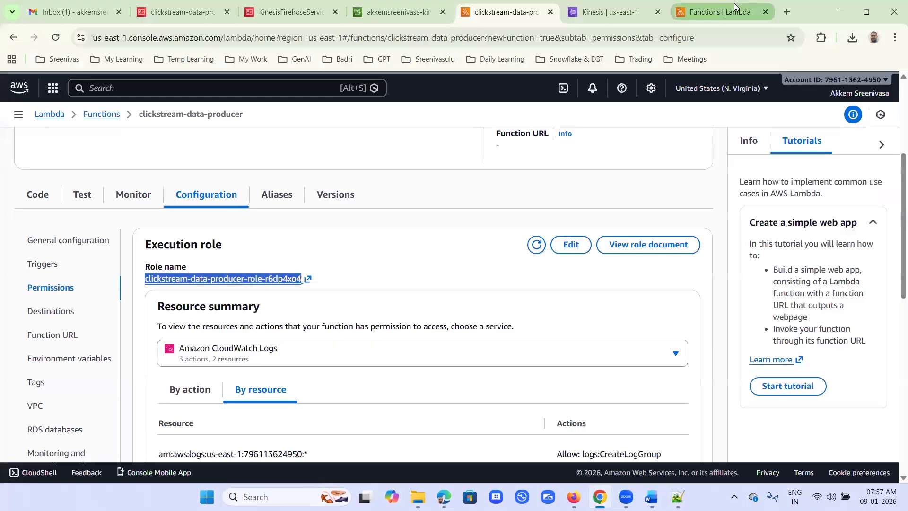
{"action": "left_click", "coordinate": [722, 13]}
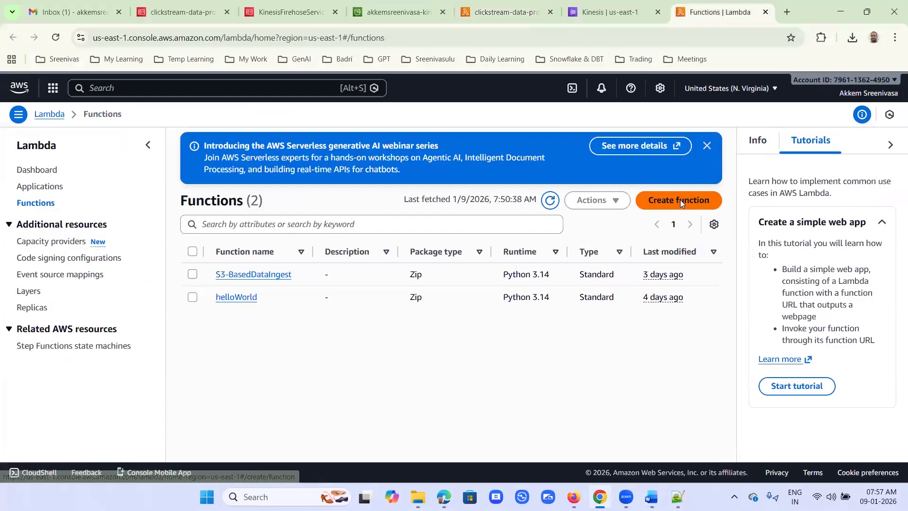
{"action": "left_click", "coordinate": [680, 200]}
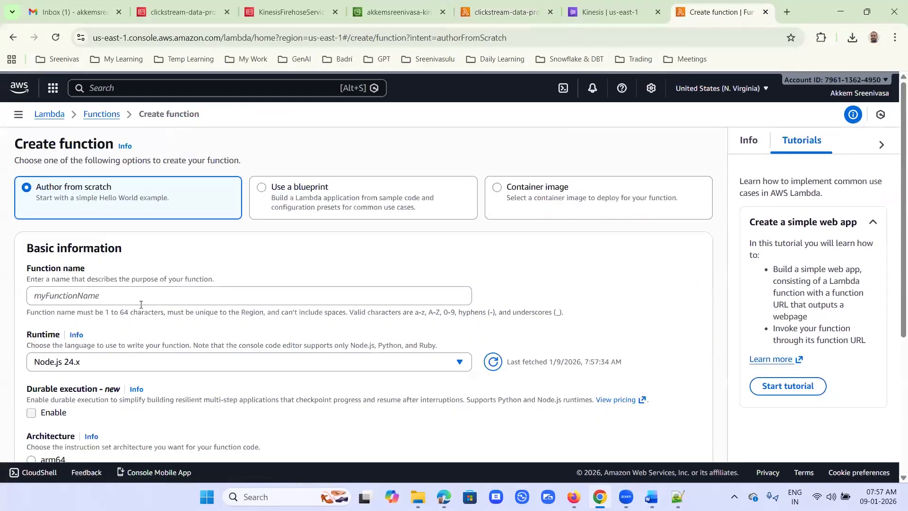
{"action": "left_click", "coordinate": [138, 298]}
{"action": "key", "text": "ctrl+v"}
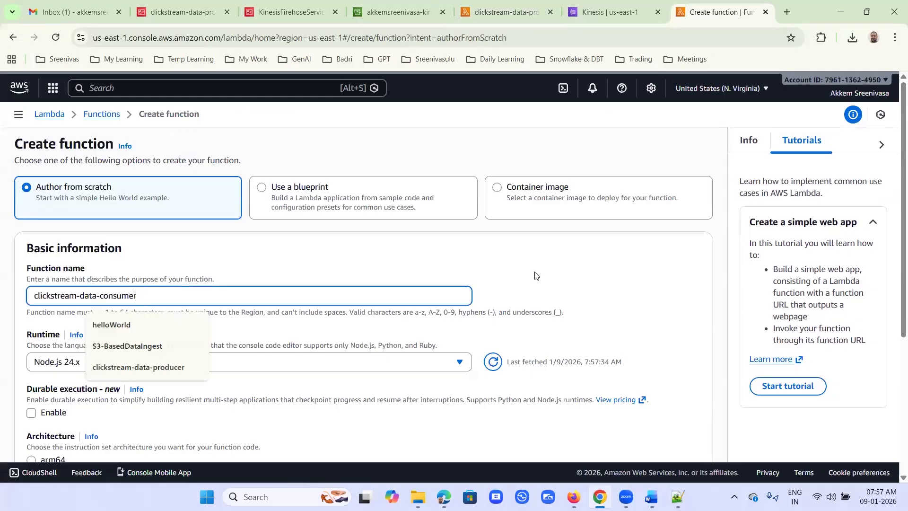
{"action": "scroll", "coordinate": [539, 279], "scroll_direction": "down", "scroll_amount": 2}
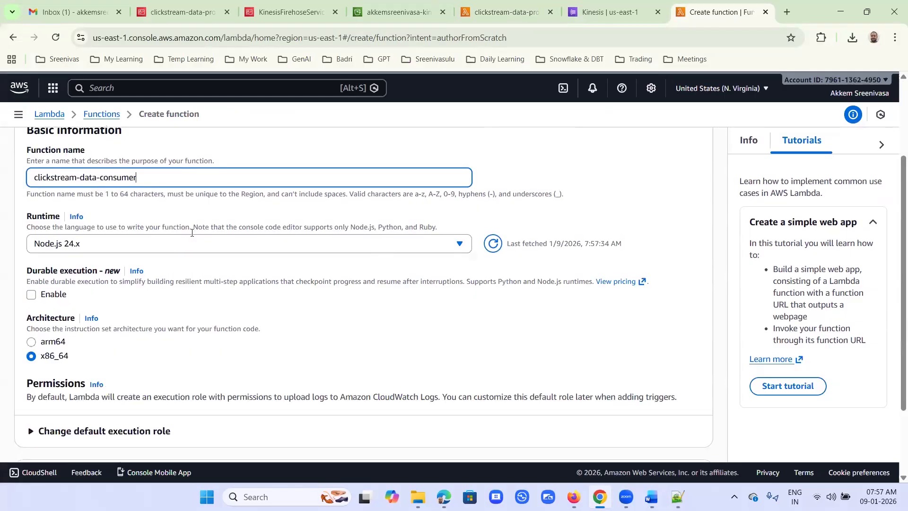
{"action": "left_click", "coordinate": [159, 247]}
{"action": "left_click", "coordinate": [97, 357]}
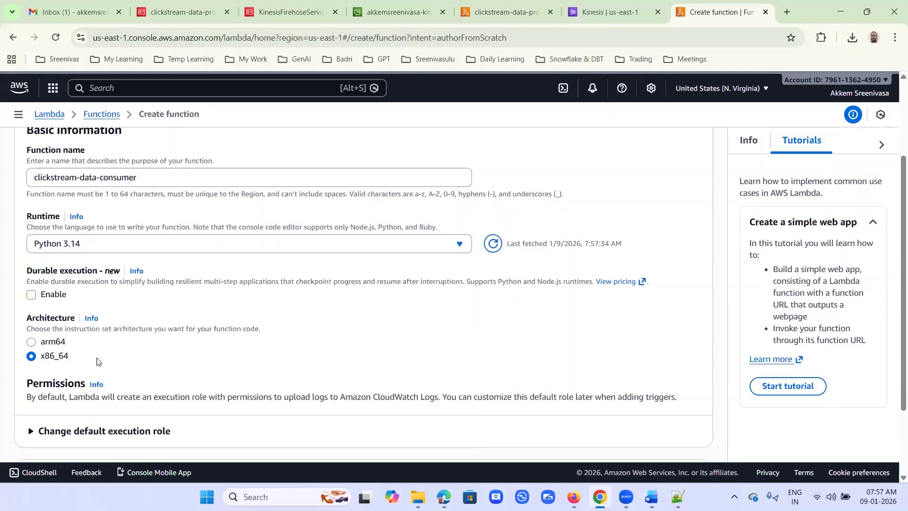
{"action": "scroll", "coordinate": [334, 278], "scroll_direction": "down", "scroll_amount": 2}
{"action": "left_click", "coordinate": [678, 437]}
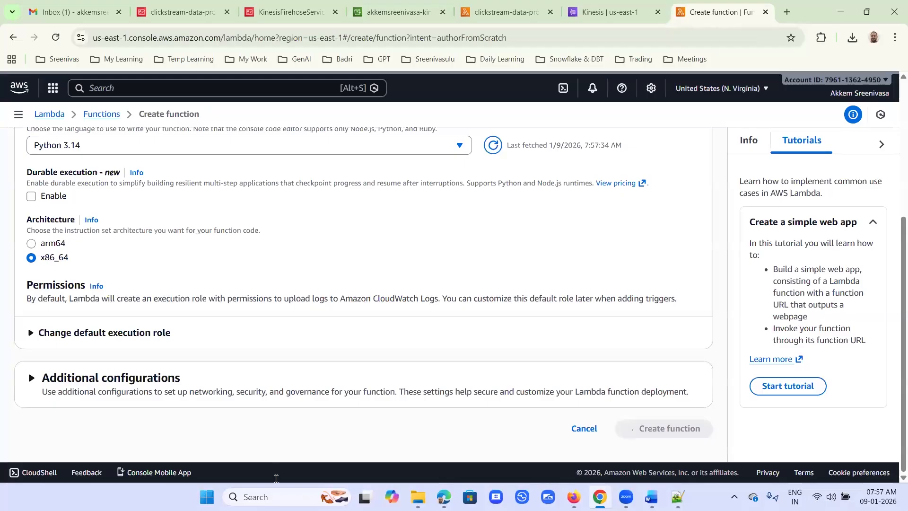
Copy the consumer handler code from the Word notes and replace the default code in clickstream-data-consumer's lambda_function.py with it
{"action": "key", "text": "alt+Tab"}
{"action": "left_click_drag", "start_coordinate": [642, 375], "coordinate": [641, 379]}
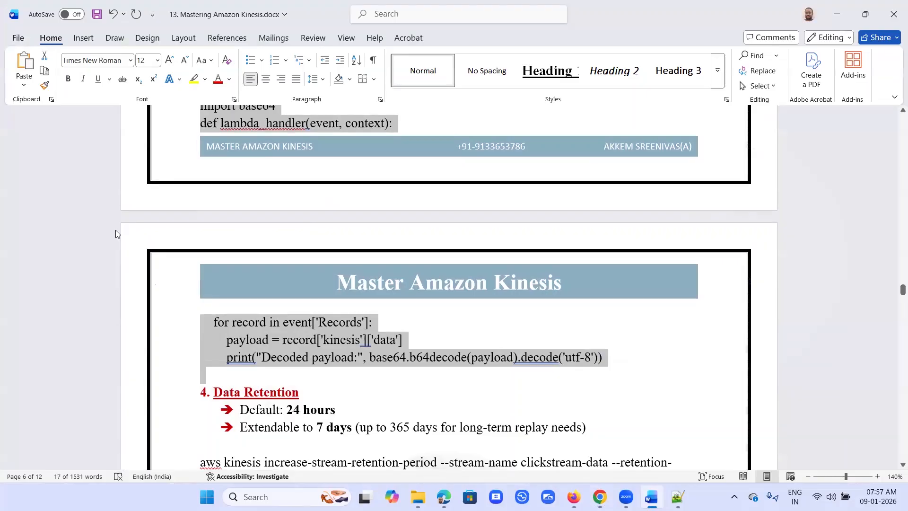
{"action": "key", "text": "alt+Tab"}
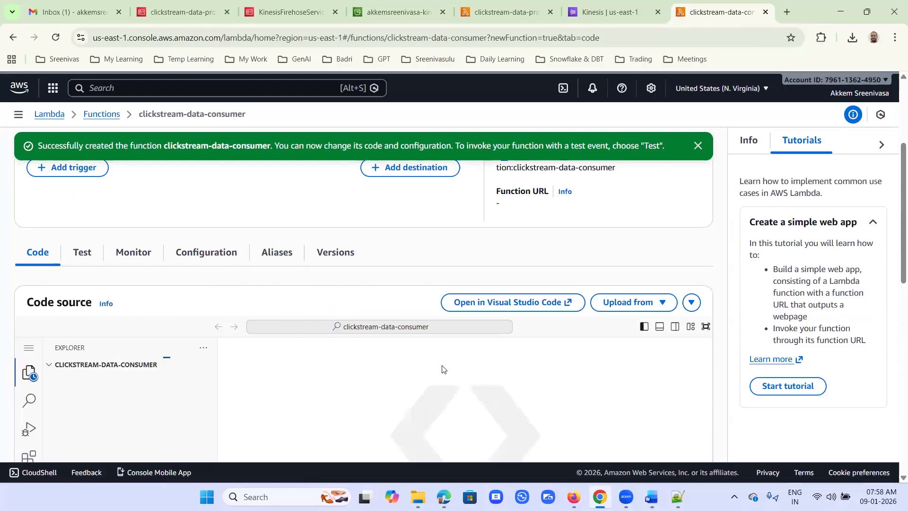
{"action": "left_click", "coordinate": [697, 145]}
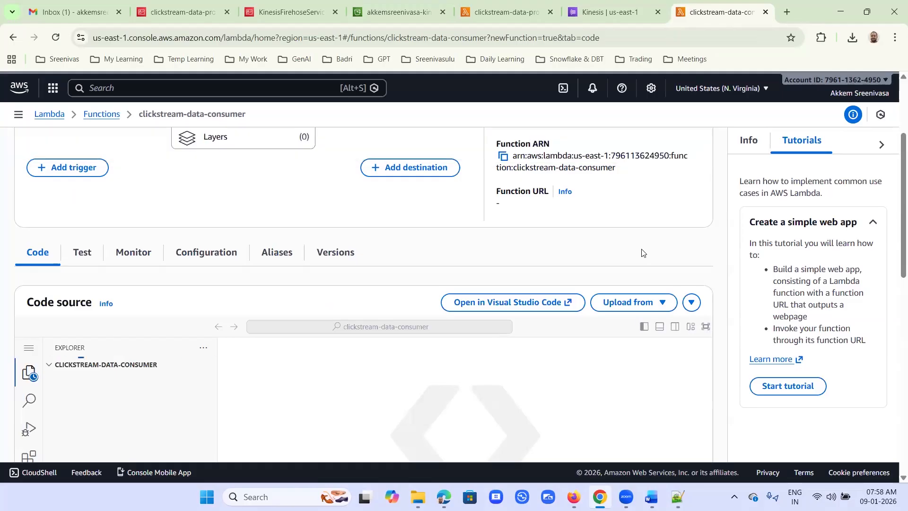
{"action": "scroll", "coordinate": [373, 393], "scroll_direction": "down", "scroll_amount": 2}
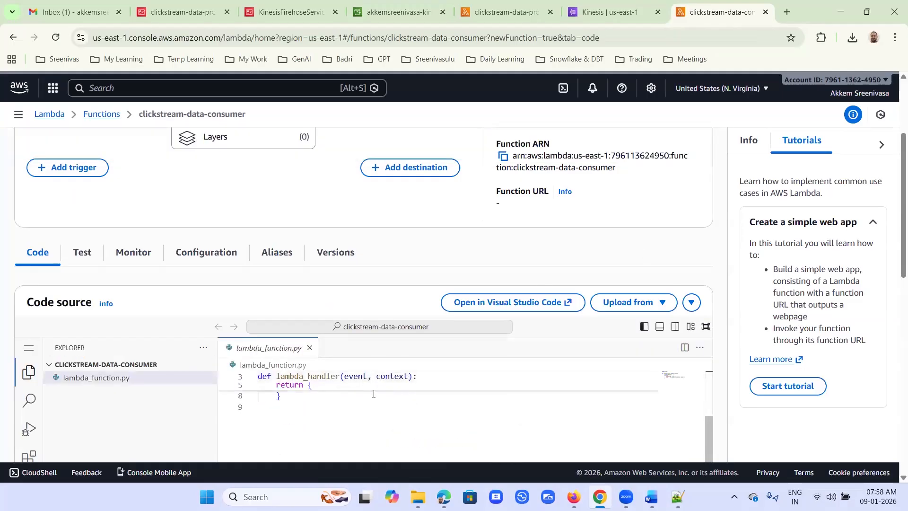
{"action": "scroll", "coordinate": [373, 393], "scroll_direction": "up", "scroll_amount": 2}
{"action": "left_click", "coordinate": [364, 411]}
{"action": "key", "text": "ctrl+a"}
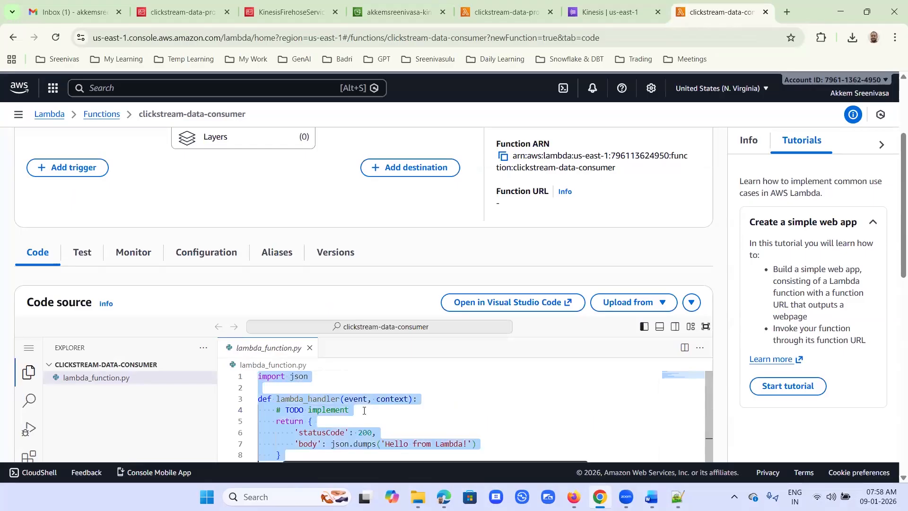
{"action": "type", "text": "import json import base64 def lambda_handler(event, context):     for record in event['Records']:         payload = record['kinesis']['data']         print(\"Decoded payload:\", base64.b64decode(payload).decode('utf-8'))"}
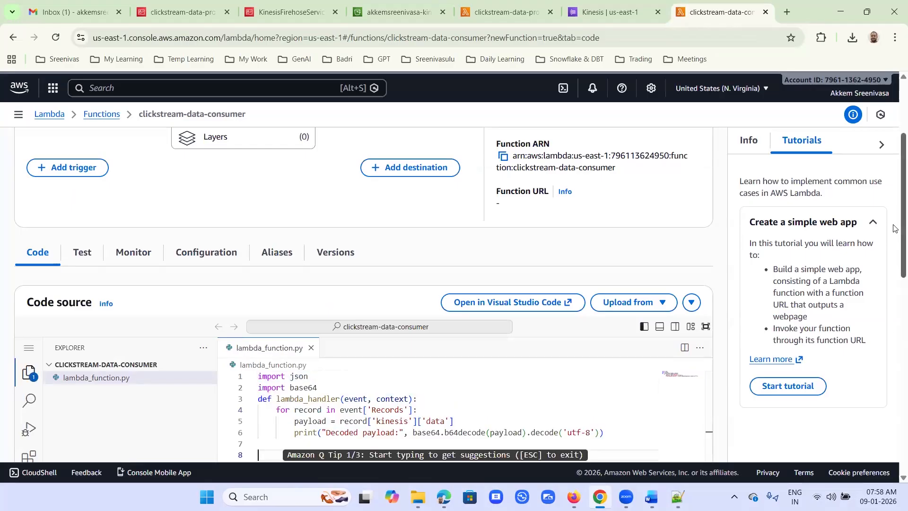
Examine the pasted consumer code, highlight the lambda_handler function name, and return to the function overview
{"action": "scroll", "coordinate": [894, 228], "scroll_direction": "down", "scroll_amount": 3}
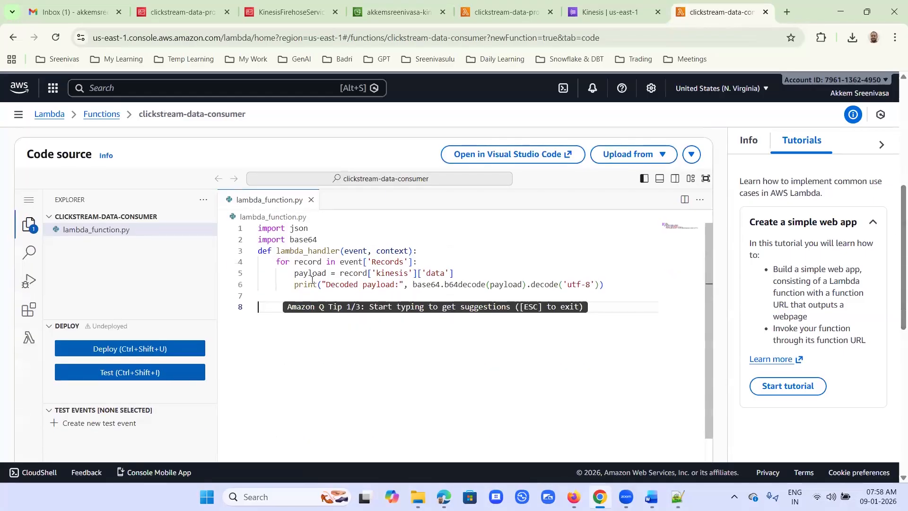
{"action": "left_click", "coordinate": [278, 251]}
{"action": "left_click_drag", "start_coordinate": [301, 251], "coordinate": [335, 252]}
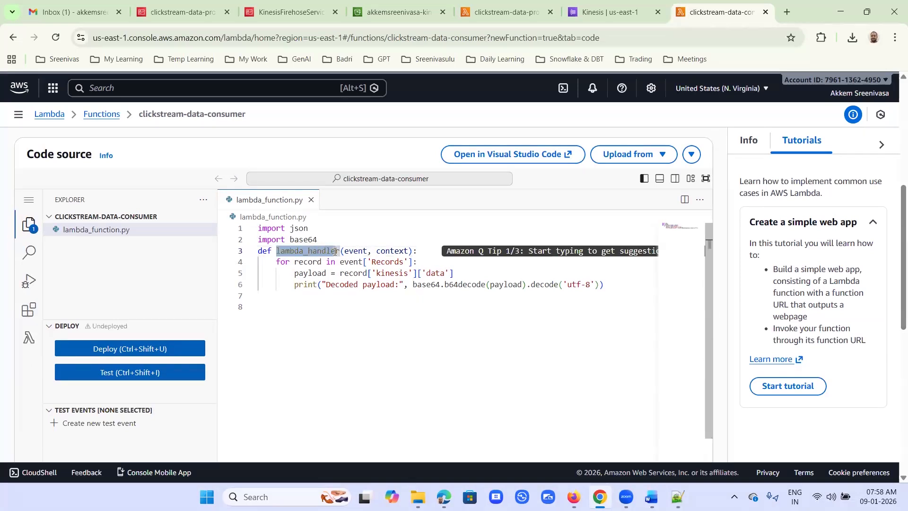
{"action": "scroll", "coordinate": [375, 381], "scroll_direction": "up", "scroll_amount": 3}
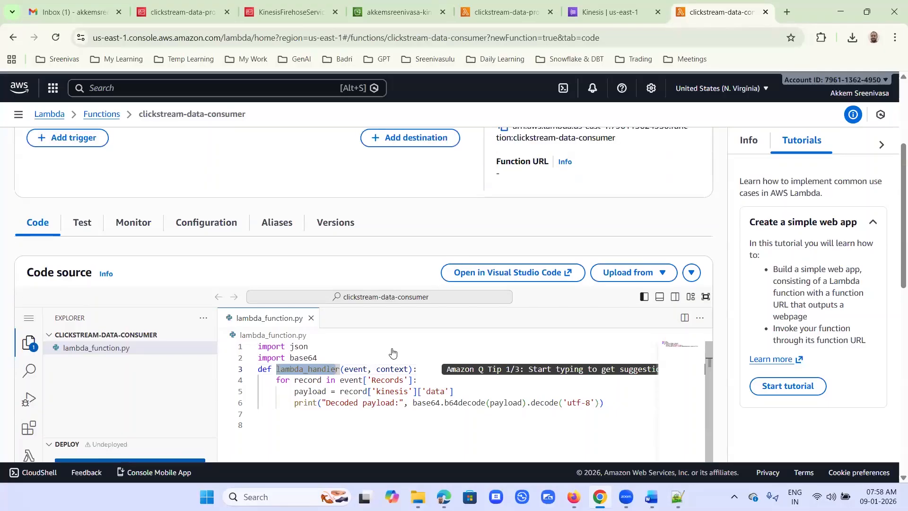
{"action": "scroll", "coordinate": [514, 419], "scroll_direction": "up", "scroll_amount": 1}
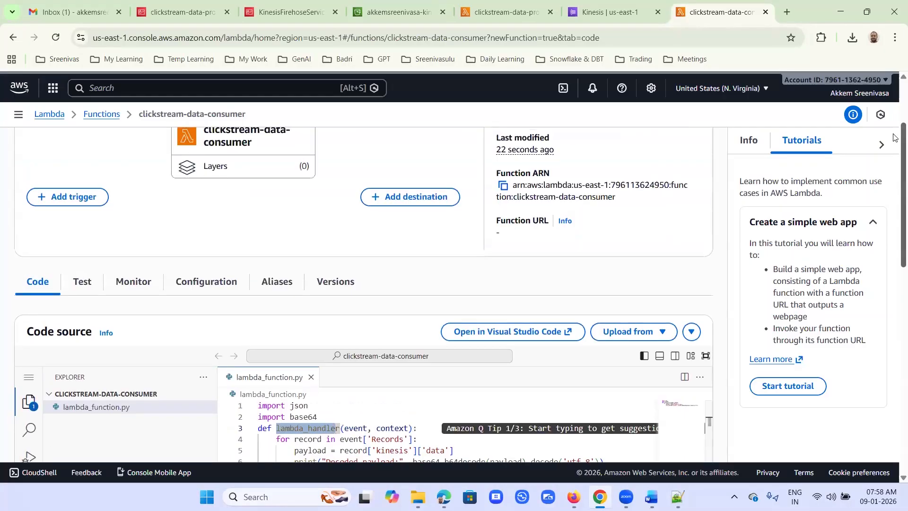
Review the consumer code, highlighting the line that reads the Kinesis payload, and deploy the clickstream-data-consumer function
{"action": "scroll", "coordinate": [894, 185], "scroll_direction": "down", "scroll_amount": 4}
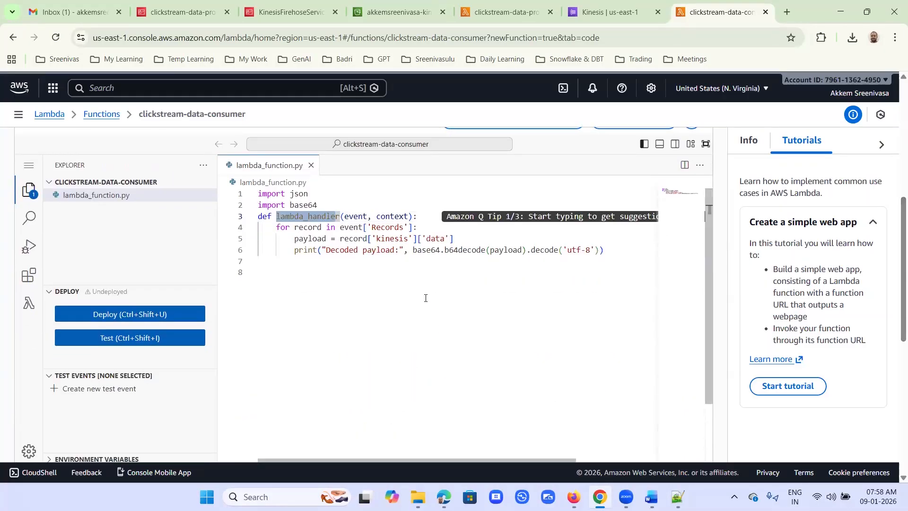
{"action": "left_click", "coordinate": [417, 333]}
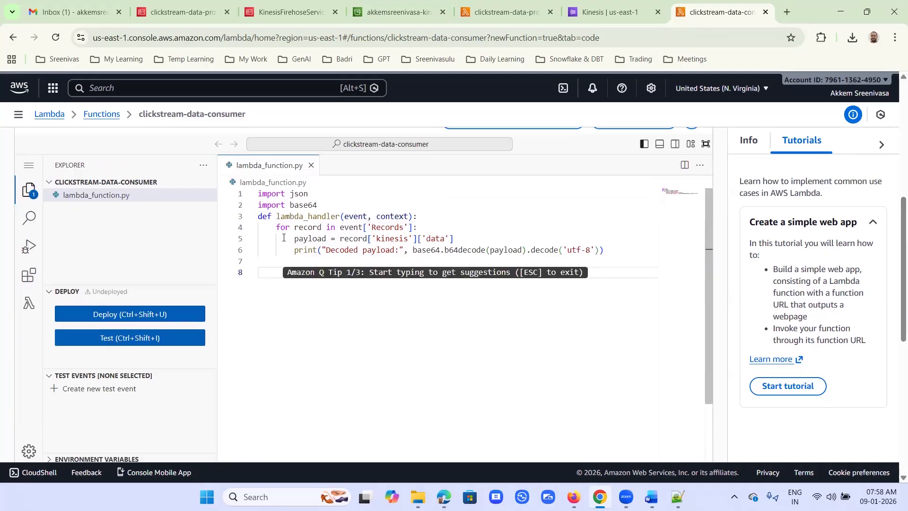
{"action": "left_click_drag", "start_coordinate": [285, 238], "coordinate": [471, 237]}
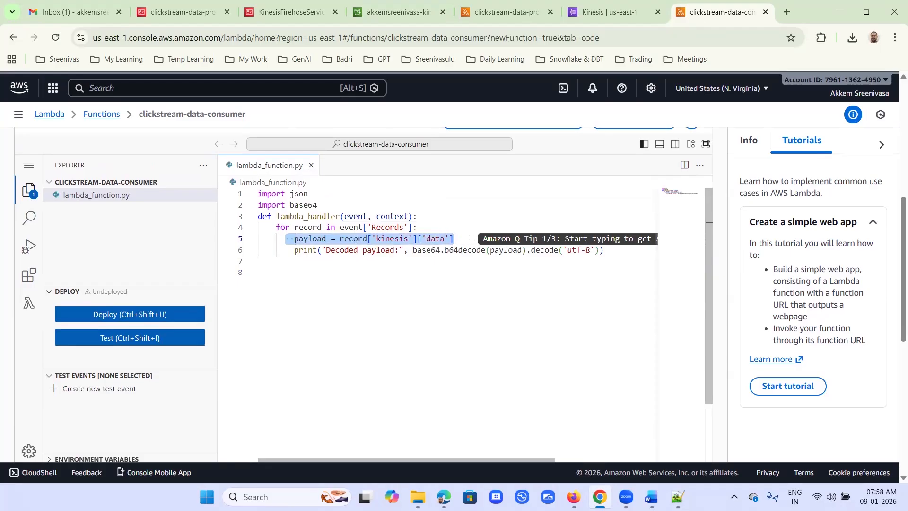
{"action": "left_click", "coordinate": [418, 331]}
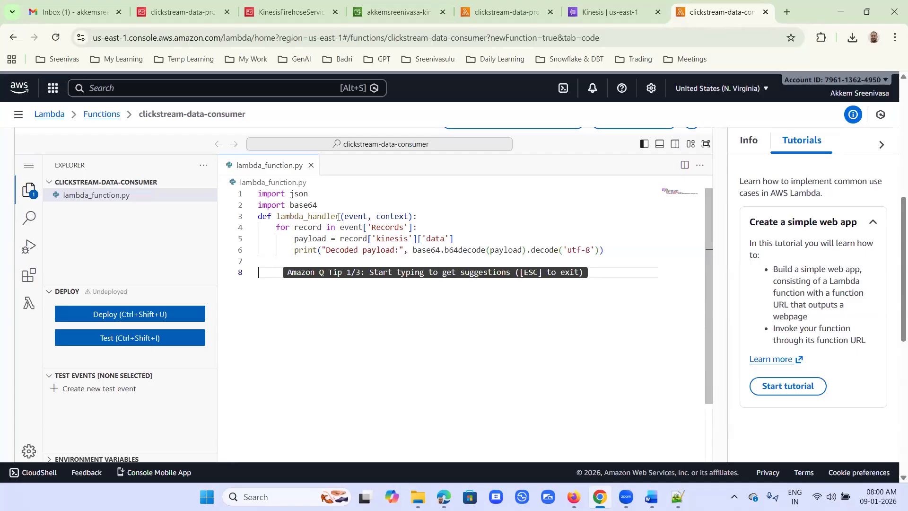
{"action": "left_click", "coordinate": [364, 215]}
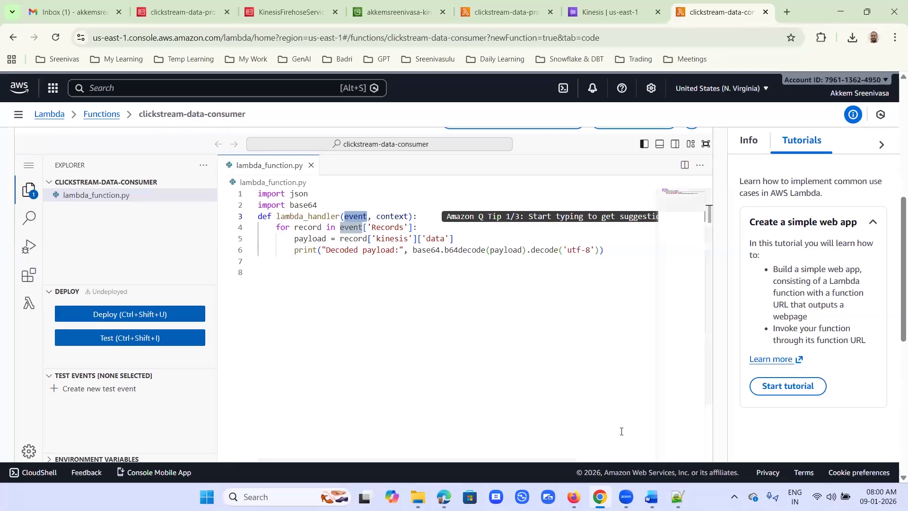
{"action": "left_click", "coordinate": [142, 313]}
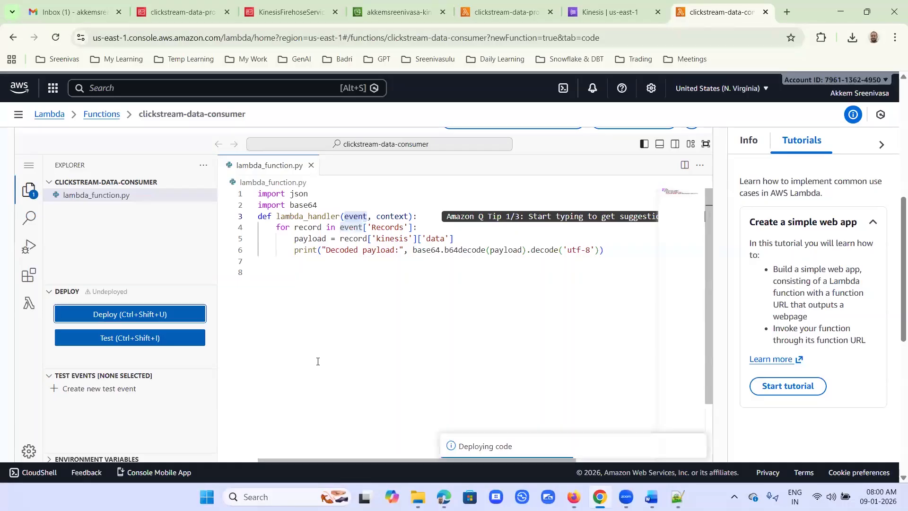
{"action": "left_click", "coordinate": [151, 315]}
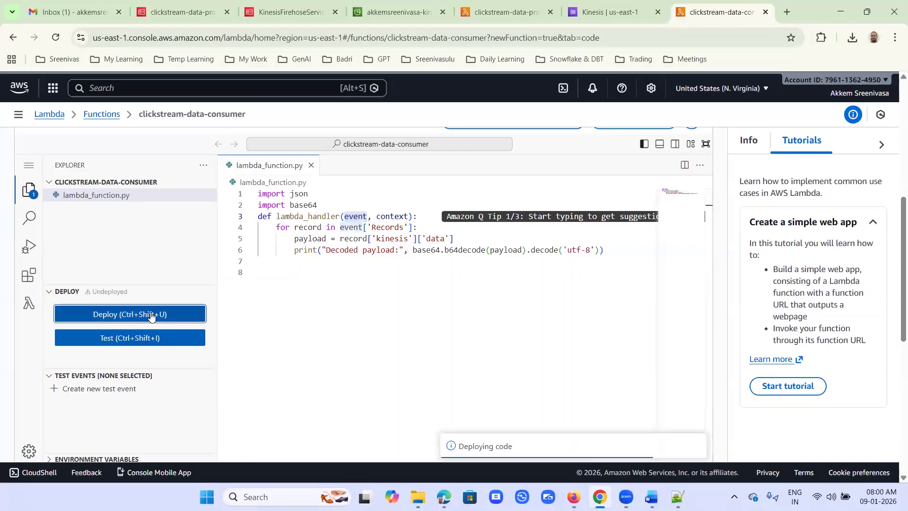
Start adding a trigger to clickstream-data-consumer with Kinesis as the source and clickstream-data as the stream
{"action": "scroll", "coordinate": [232, 327], "scroll_direction": "up", "scroll_amount": 5}
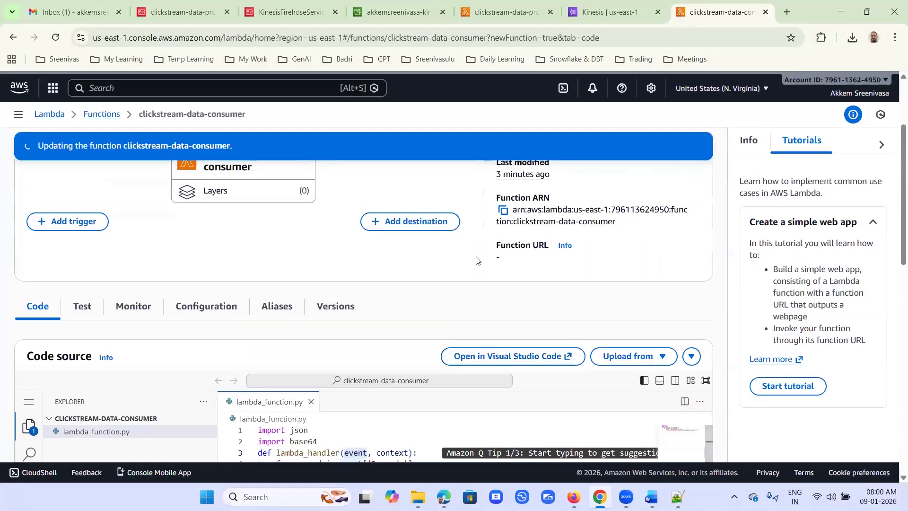
{"action": "scroll", "coordinate": [67, 286], "scroll_direction": "up", "scroll_amount": 1}
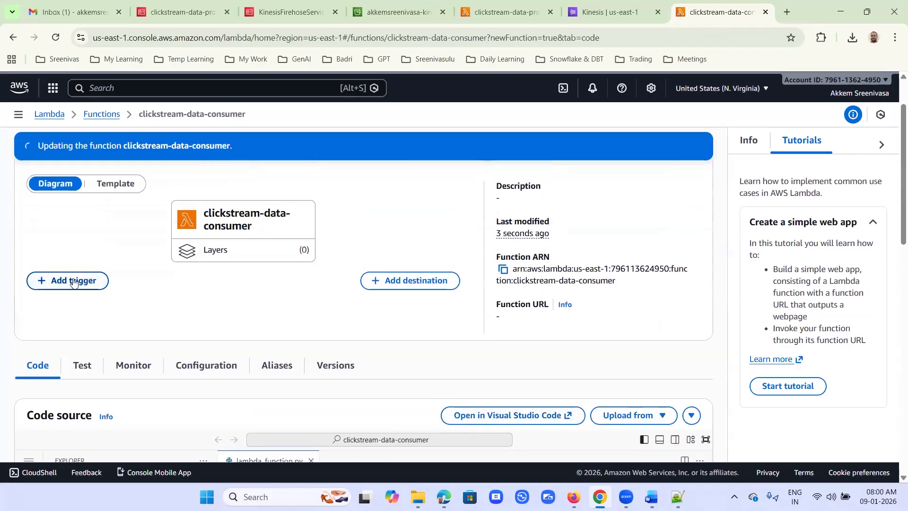
{"action": "left_click", "coordinate": [73, 281]}
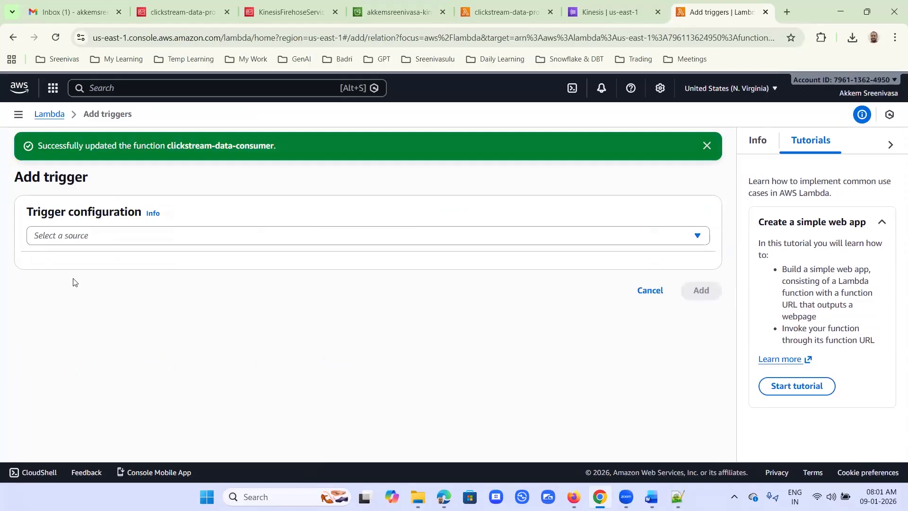
{"action": "left_click", "coordinate": [52, 236]}
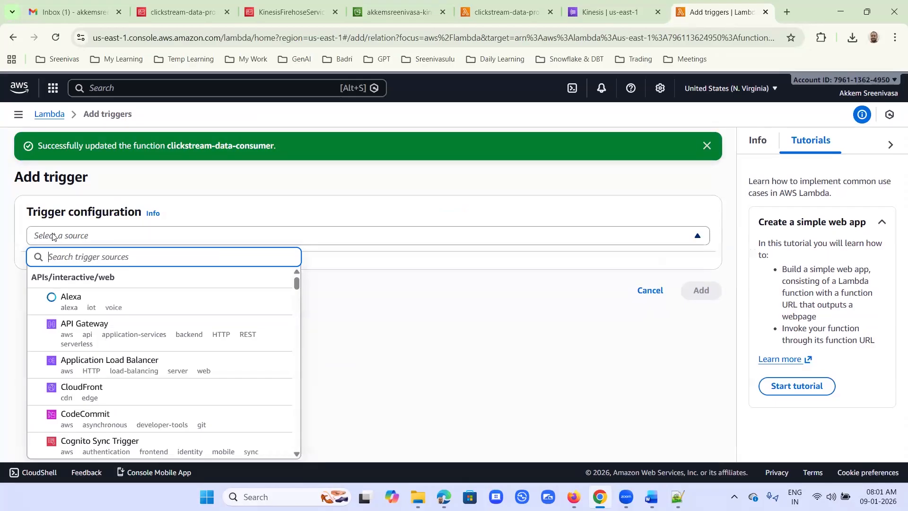
{"action": "type", "text": "ki"}
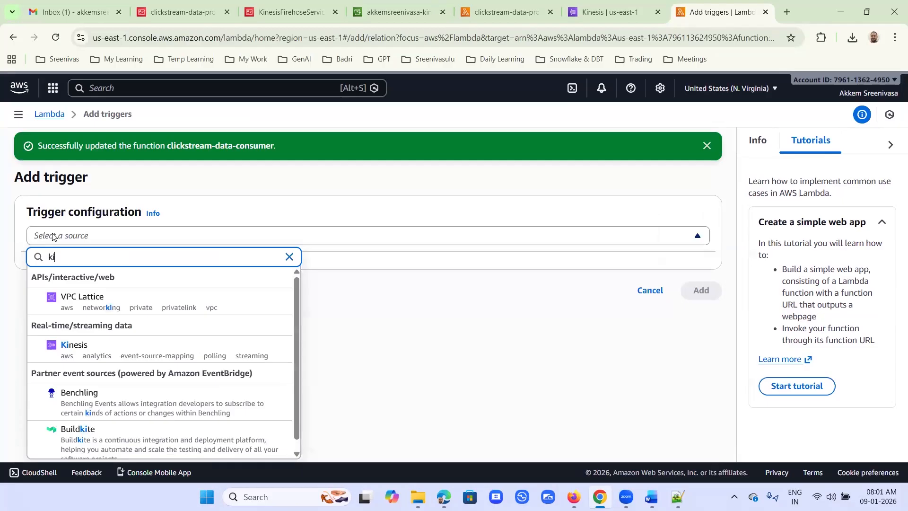
{"action": "type", "text": "ne"}
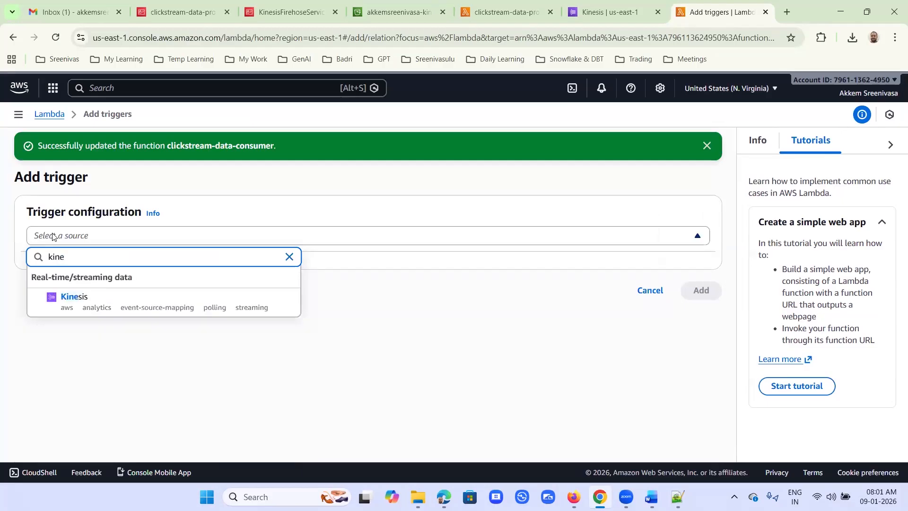
{"action": "left_click", "coordinate": [66, 297]}
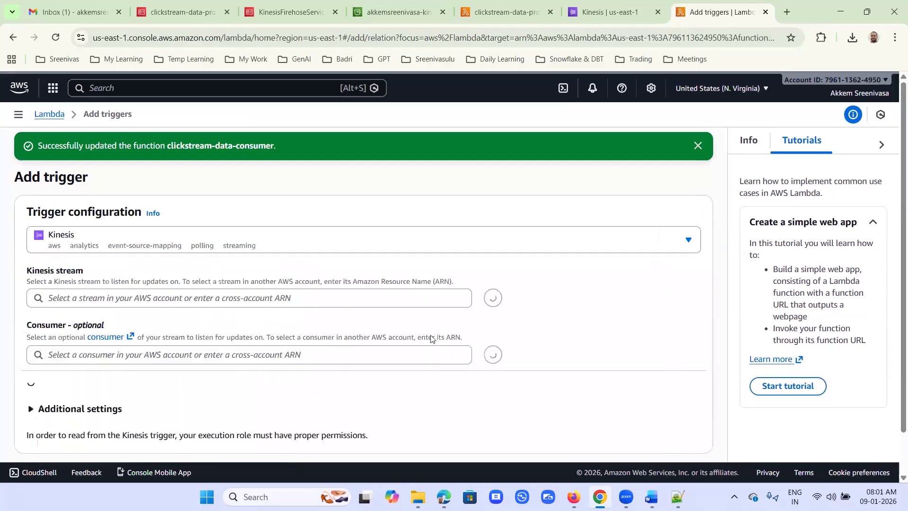
{"action": "left_click", "coordinate": [40, 299]}
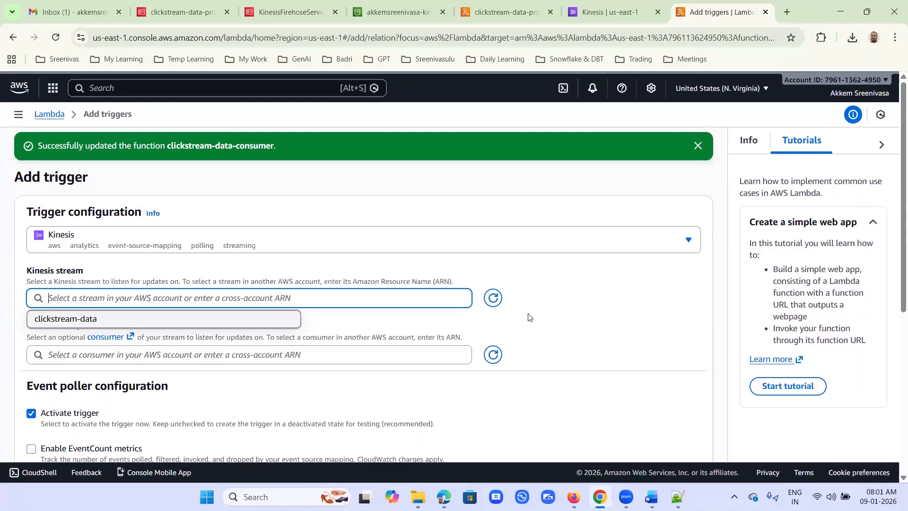
{"action": "key", "text": "Down"}
{"action": "key", "text": "Return"}
Review the event poller settings and starting position options, and try to add the trigger with batch size 100 and starting position Latest
{"action": "scroll", "coordinate": [760, 297], "scroll_direction": "down", "scroll_amount": 2}
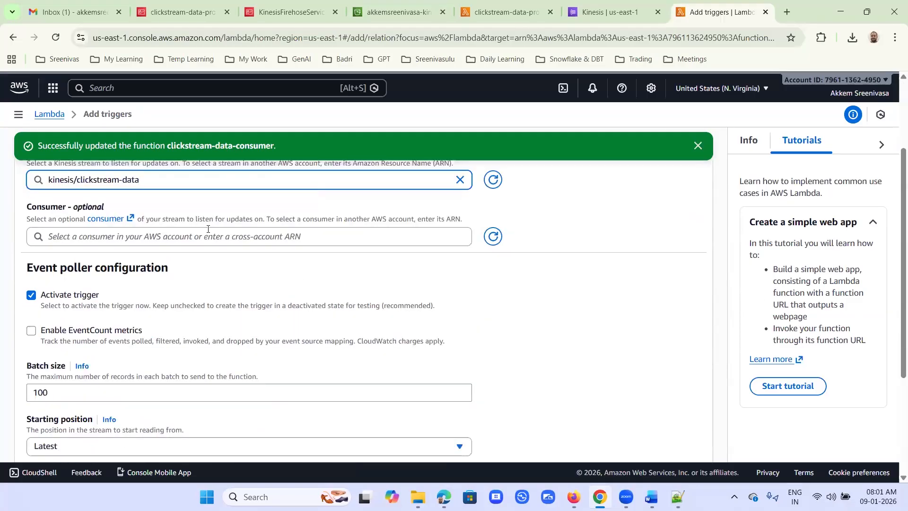
{"action": "scroll", "coordinate": [183, 299], "scroll_direction": "down", "scroll_amount": 1}
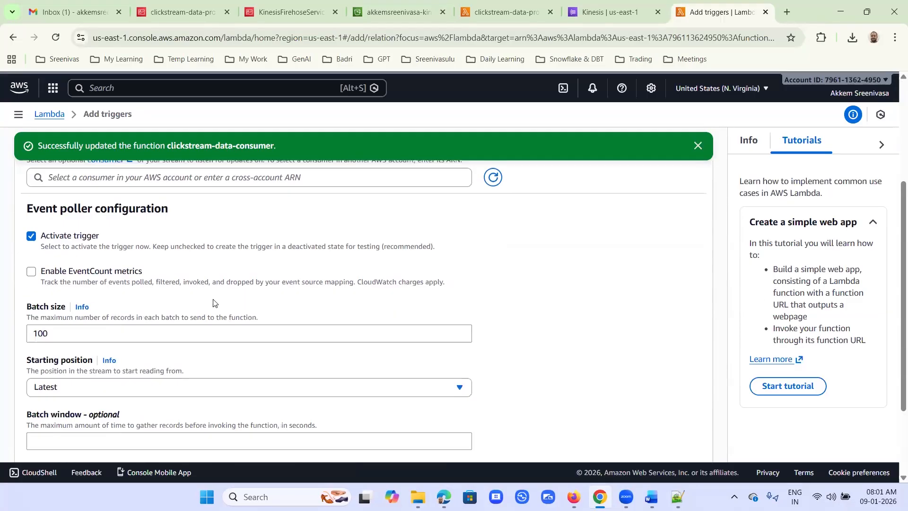
{"action": "scroll", "coordinate": [194, 274], "scroll_direction": "down", "scroll_amount": 2}
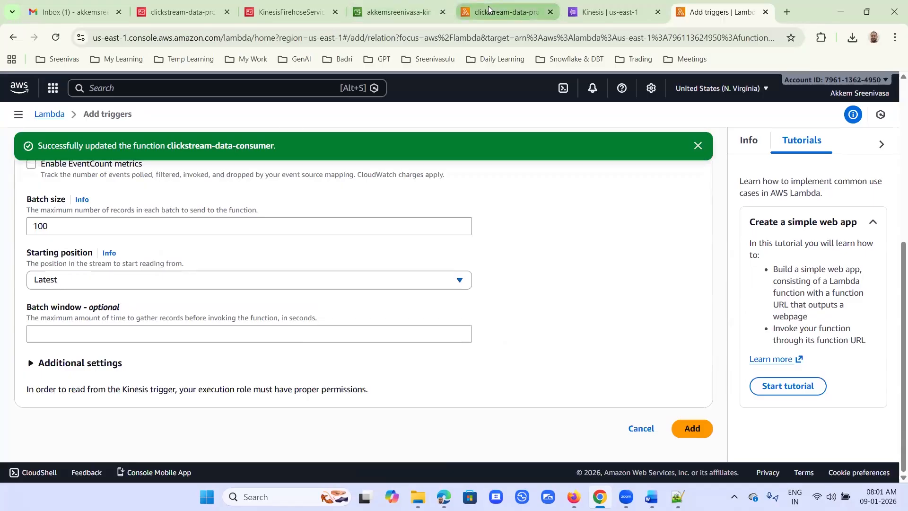
{"action": "left_click", "coordinate": [504, 12]}
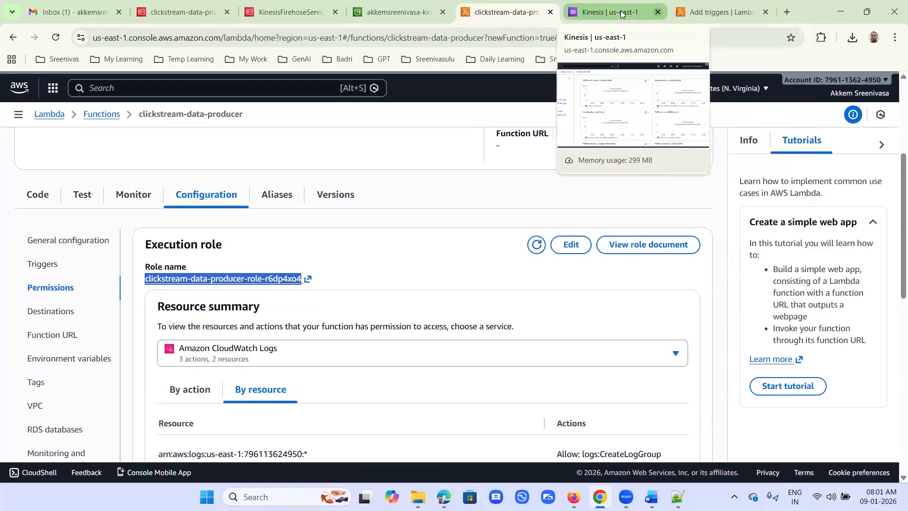
{"action": "left_click", "coordinate": [704, 12]}
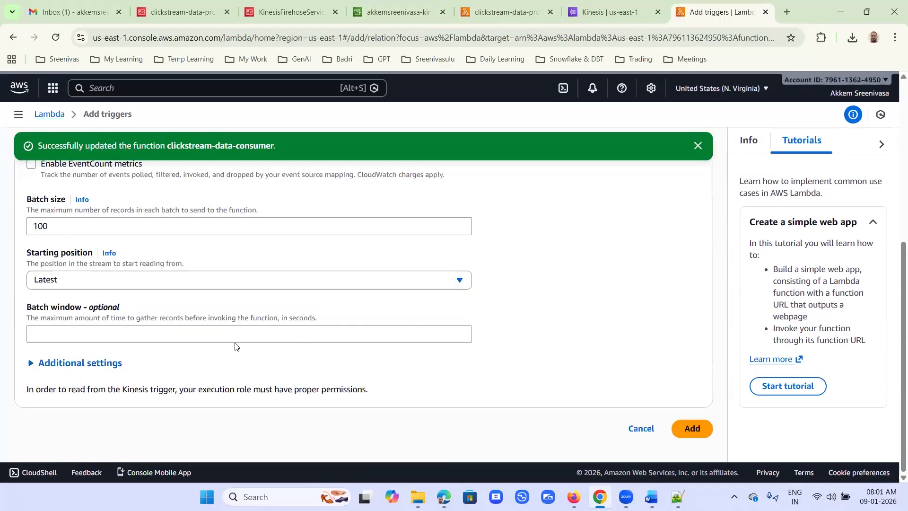
{"action": "left_click", "coordinate": [58, 279]}
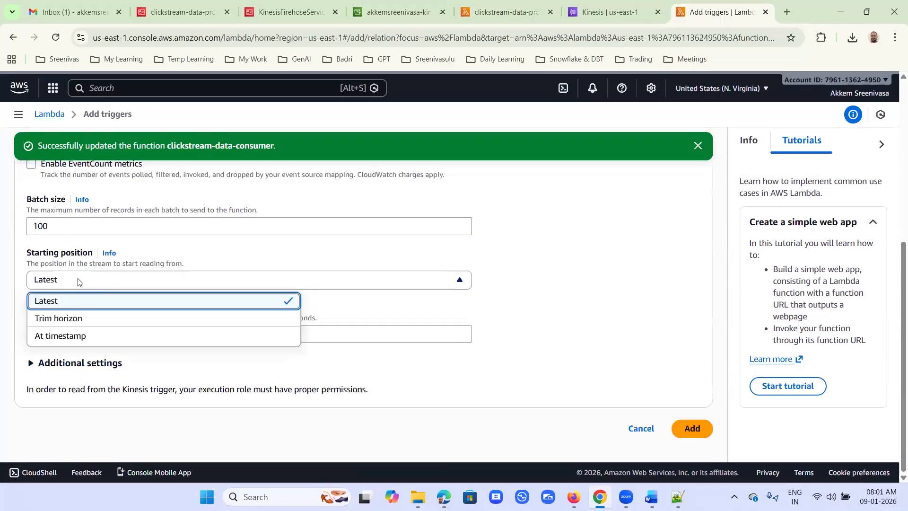
{"action": "left_click", "coordinate": [501, 303]}
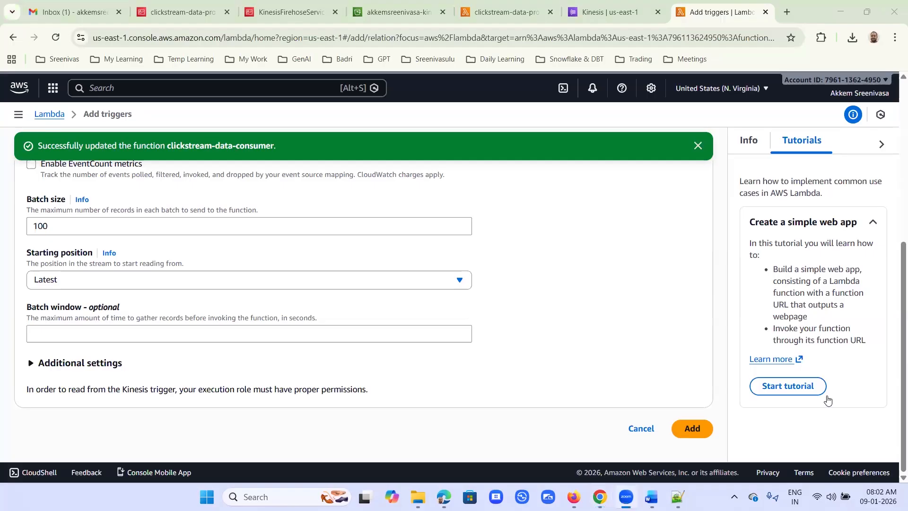
{"action": "left_click", "coordinate": [692, 416]}
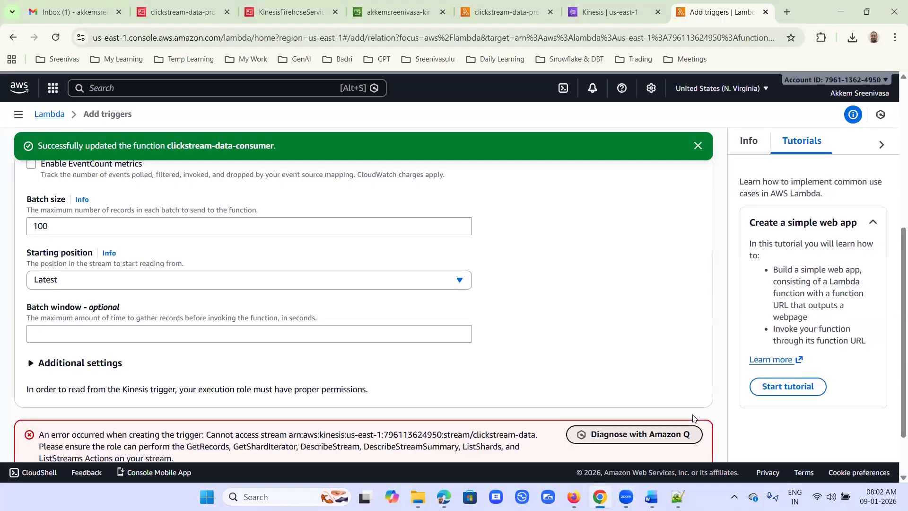
Examine the trigger creation error, leave the trigger form, and return to the clickstream-data-consumer function page
{"action": "scroll", "coordinate": [378, 322], "scroll_direction": "down", "scroll_amount": 1}
{"action": "scroll", "coordinate": [379, 322], "scroll_direction": "down", "scroll_amount": 1}
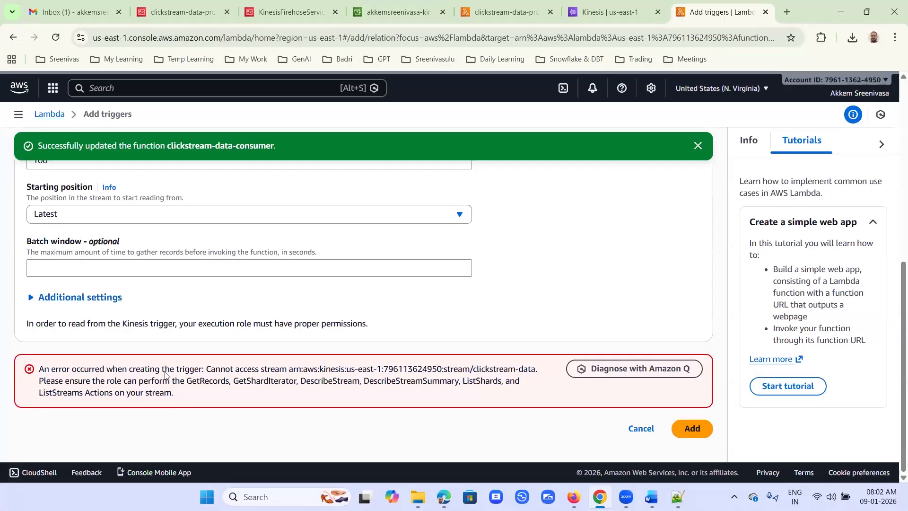
{"action": "left_click_drag", "start_coordinate": [221, 369], "coordinate": [337, 362]}
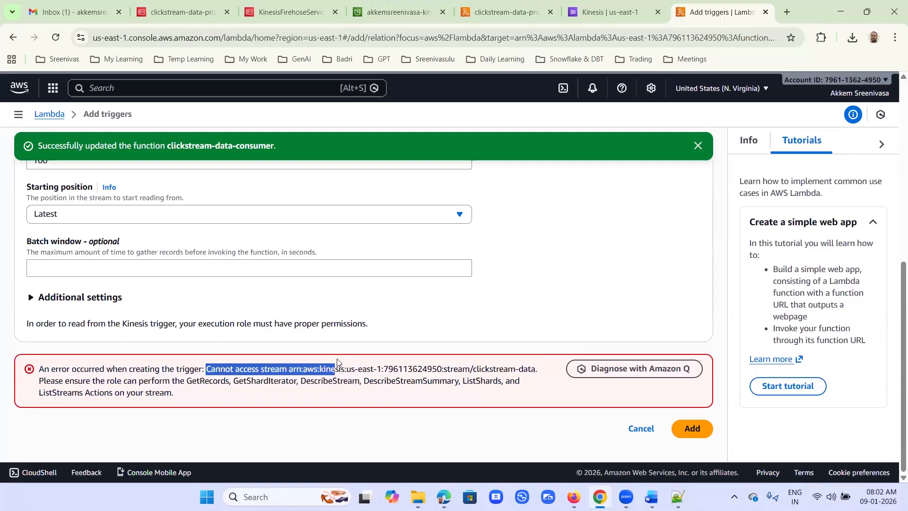
{"action": "scroll", "coordinate": [344, 253], "scroll_direction": "up", "scroll_amount": 5}
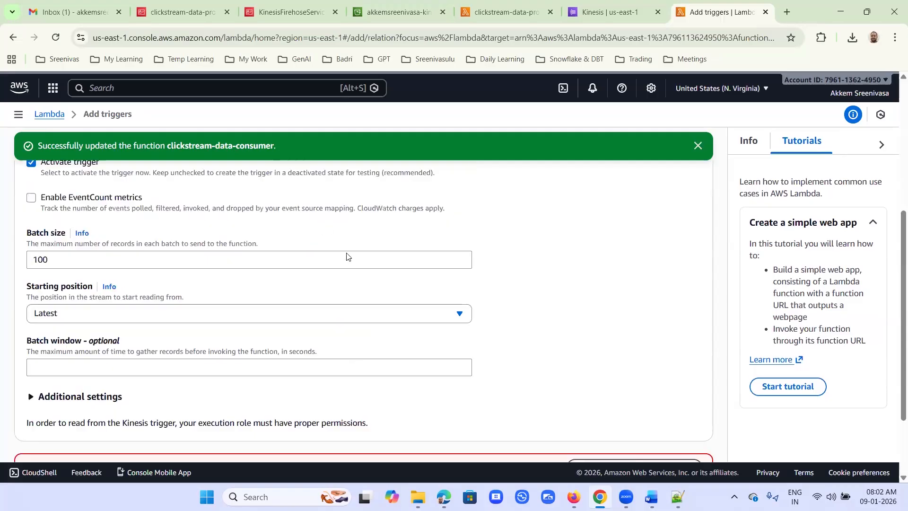
{"action": "scroll", "coordinate": [342, 246], "scroll_direction": "up", "scroll_amount": 3}
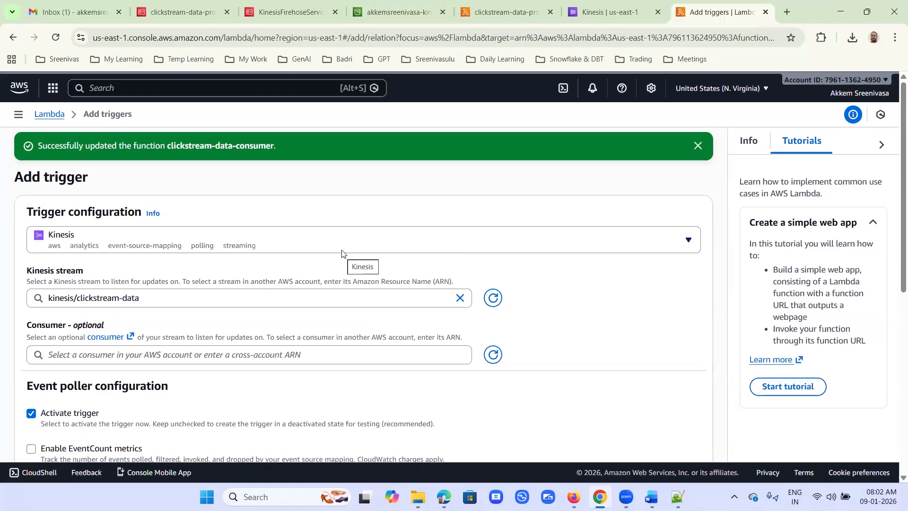
{"action": "left_click", "coordinate": [55, 116]}
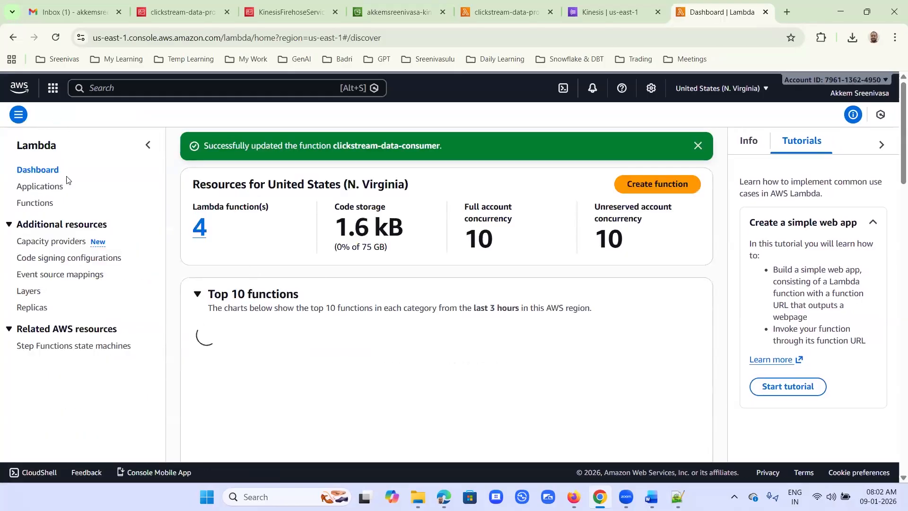
{"action": "left_click", "coordinate": [13, 38]}
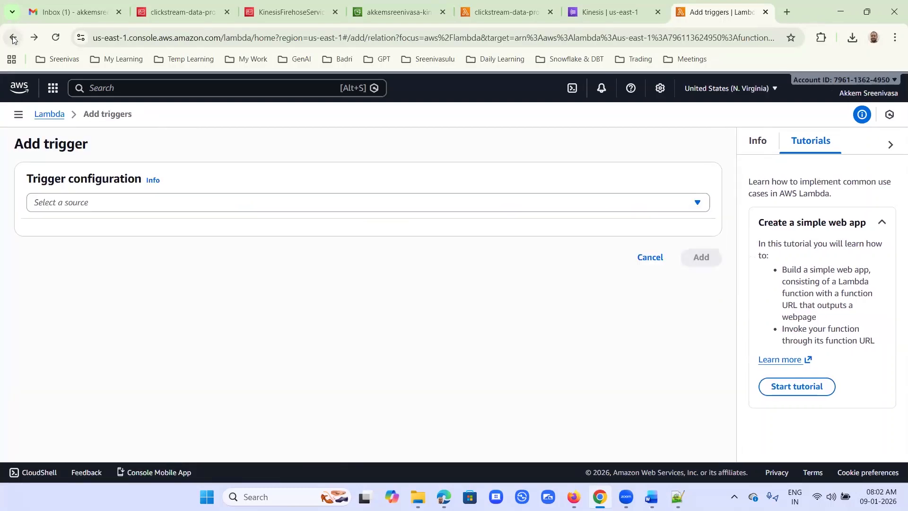
{"action": "left_click", "coordinate": [13, 40]}
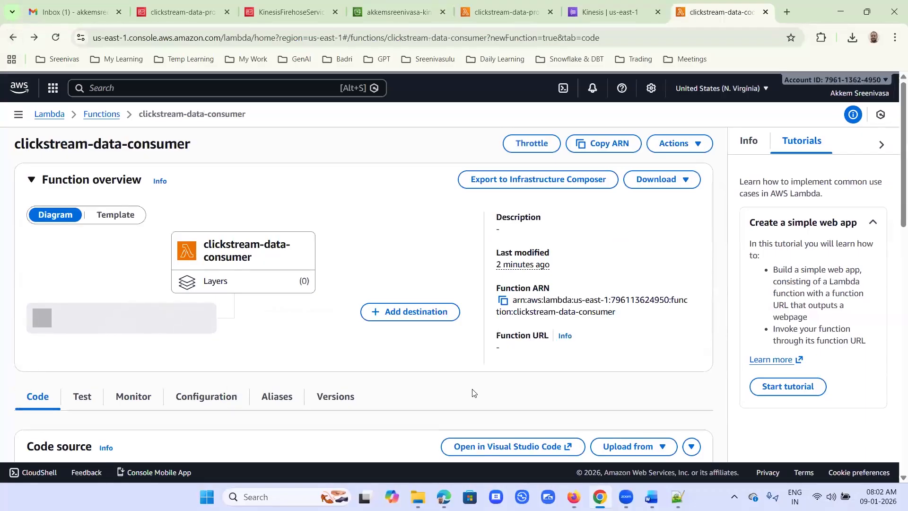
Copy the execution role name from clickstream-data-consumer's permissions configuration and switch to the open IAM role page
{"action": "scroll", "coordinate": [425, 374], "scroll_direction": "down", "scroll_amount": 2}
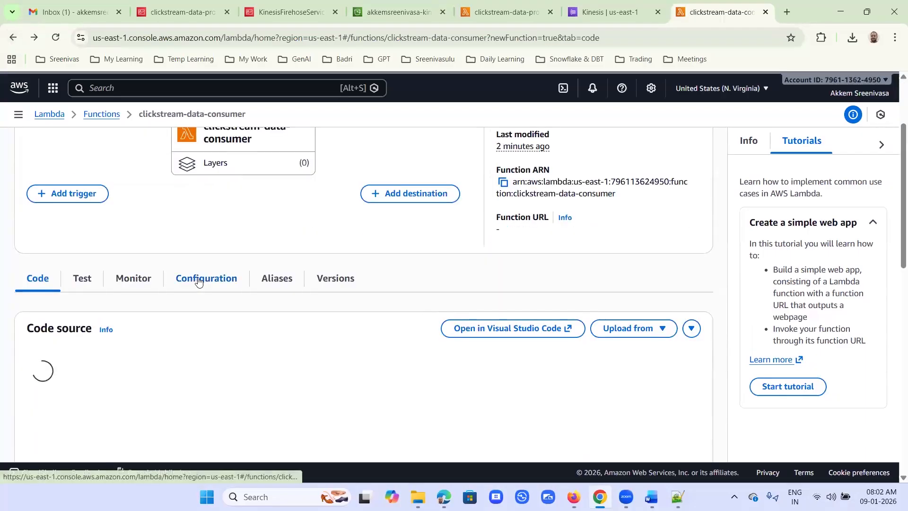
{"action": "left_click", "coordinate": [199, 281]}
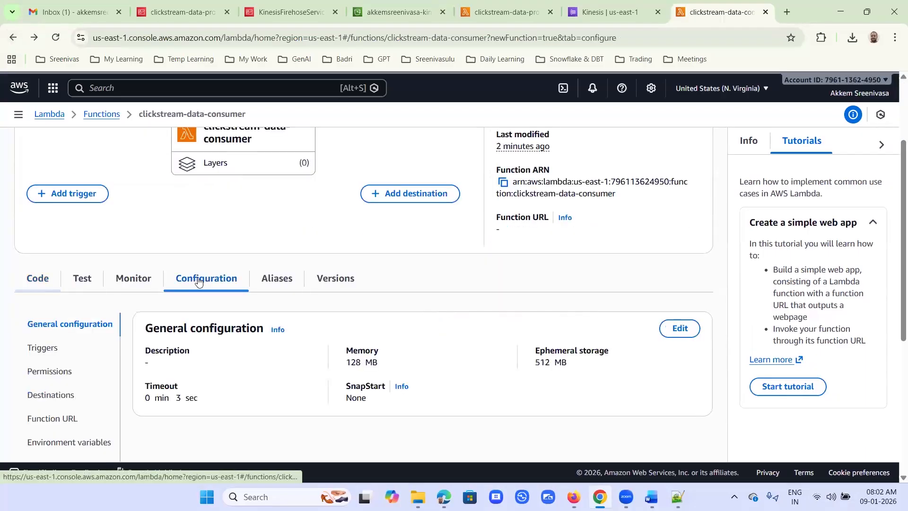
{"action": "left_click", "coordinate": [57, 374]}
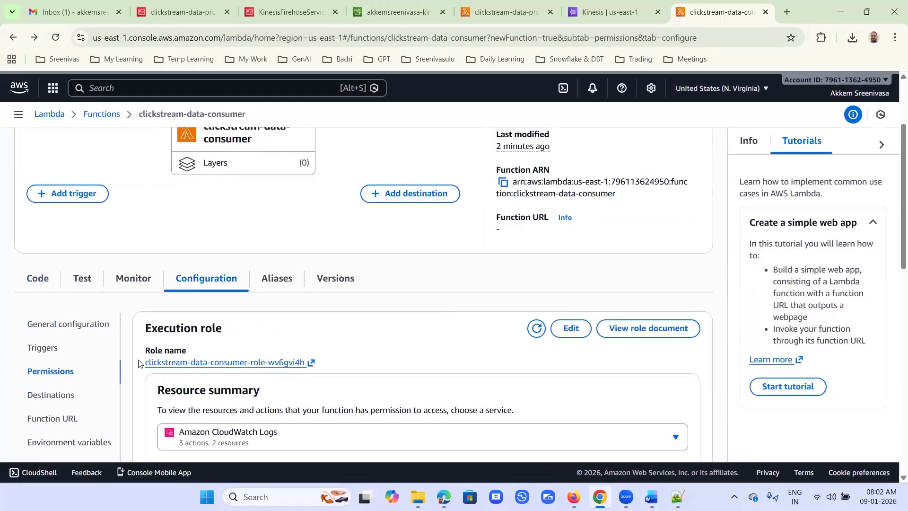
{"action": "left_click_drag", "start_coordinate": [140, 363], "coordinate": [305, 362]}
{"action": "key", "text": "ctrl+c"}
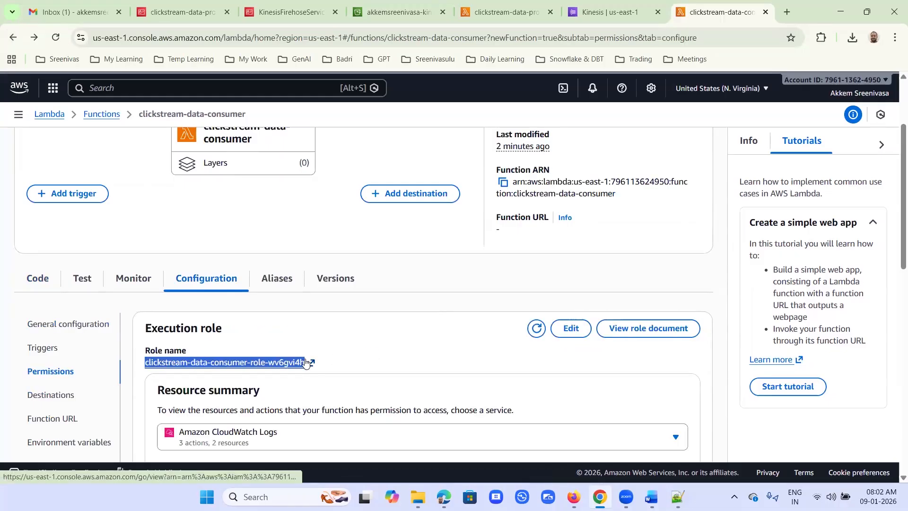
{"action": "left_click", "coordinate": [285, 4]}
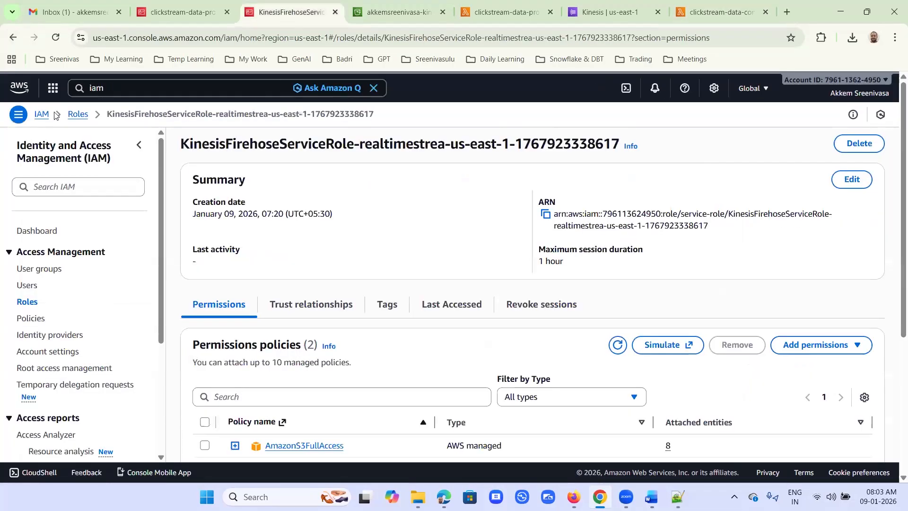
Search the IAM roles for clickstream-data-consumer-role-wv6gvi4h using the copied name and open that role
{"action": "left_click", "coordinate": [78, 115]}
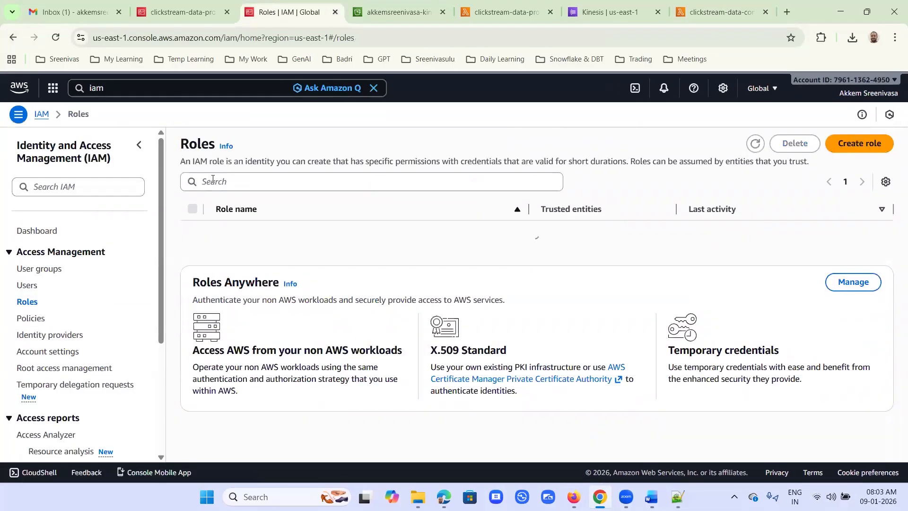
{"action": "left_click", "coordinate": [212, 180]}
{"action": "key", "text": "ctrl+v"}
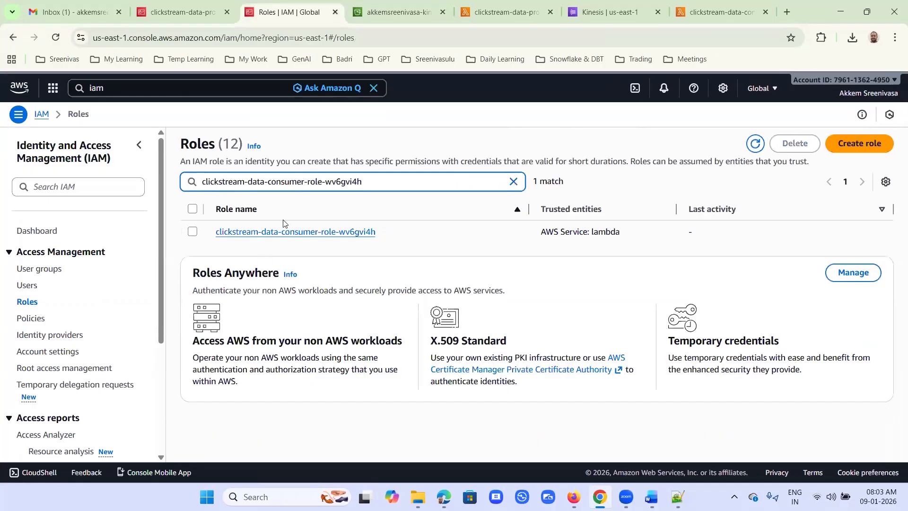
{"action": "left_click", "coordinate": [306, 232]}
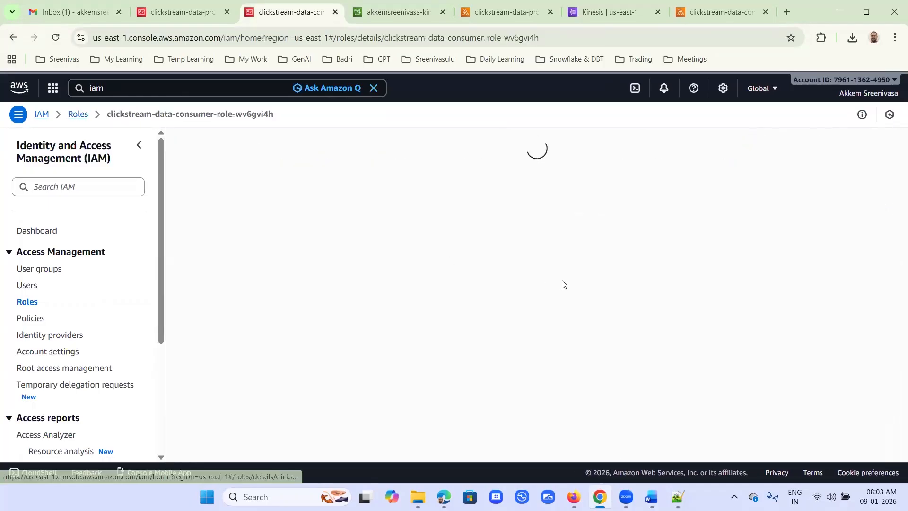
Attach the AWS managed policy AmazonKinesisFullAccess to the clickstream-data-consumer execution role
{"action": "scroll", "coordinate": [562, 284], "scroll_direction": "down", "scroll_amount": 5}
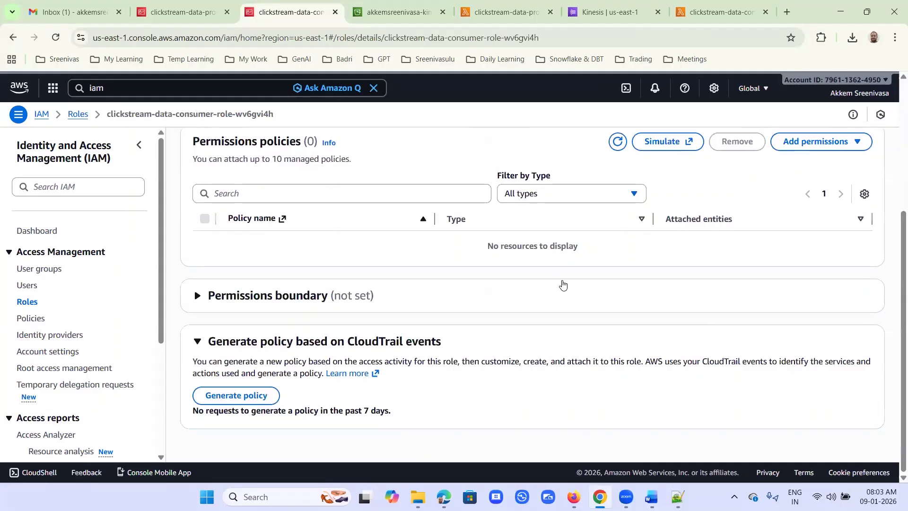
{"action": "scroll", "coordinate": [562, 284], "scroll_direction": "up", "scroll_amount": 3}
{"action": "left_click", "coordinate": [804, 260]}
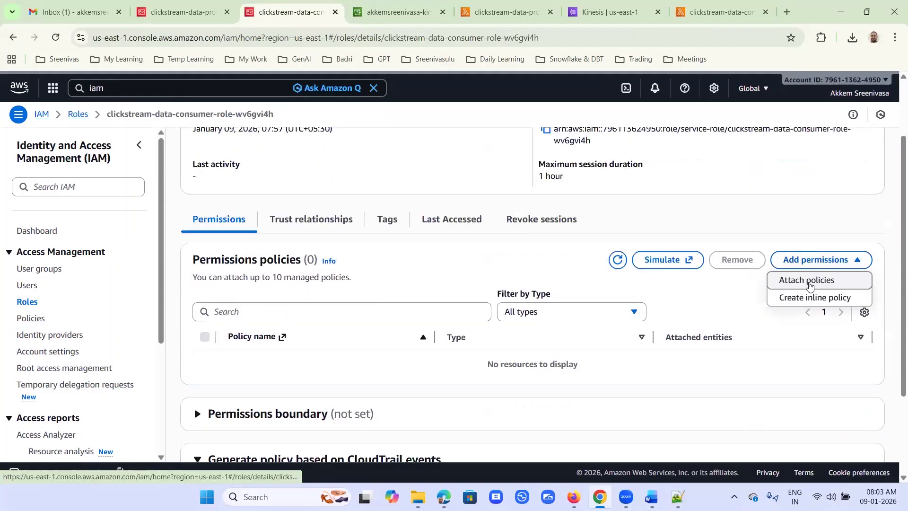
{"action": "left_click", "coordinate": [809, 284]}
{"action": "left_click", "coordinate": [114, 176]}
{"action": "type", "text": "kinesis"}
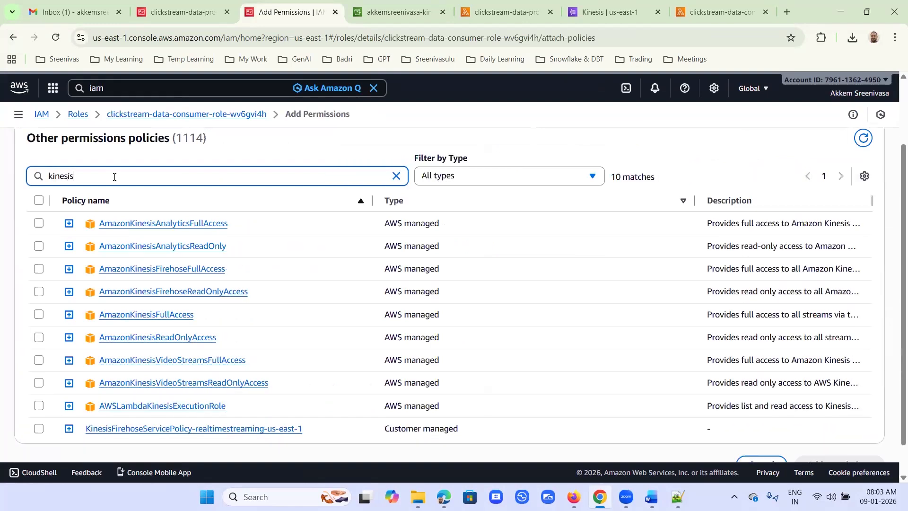
{"action": "left_click", "coordinate": [39, 315]}
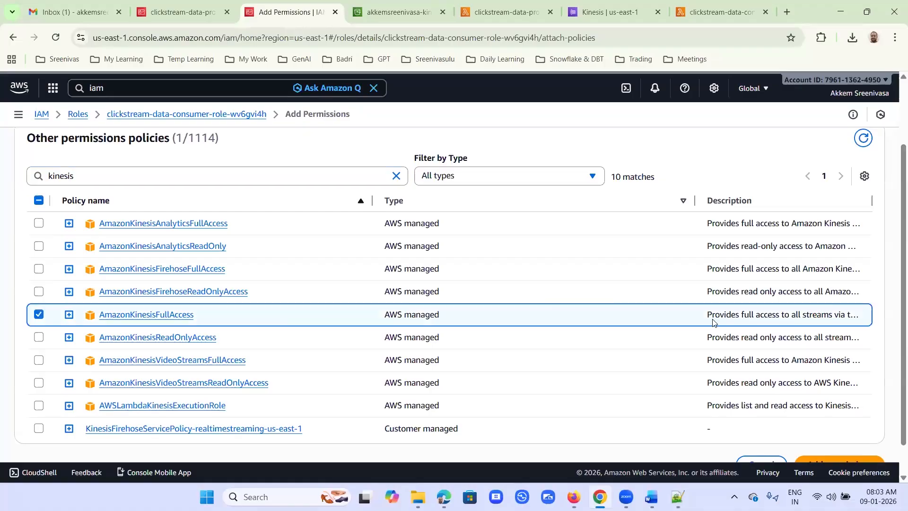
{"action": "scroll", "coordinate": [832, 402], "scroll_direction": "down", "scroll_amount": 1}
{"action": "left_click", "coordinate": [826, 420]}
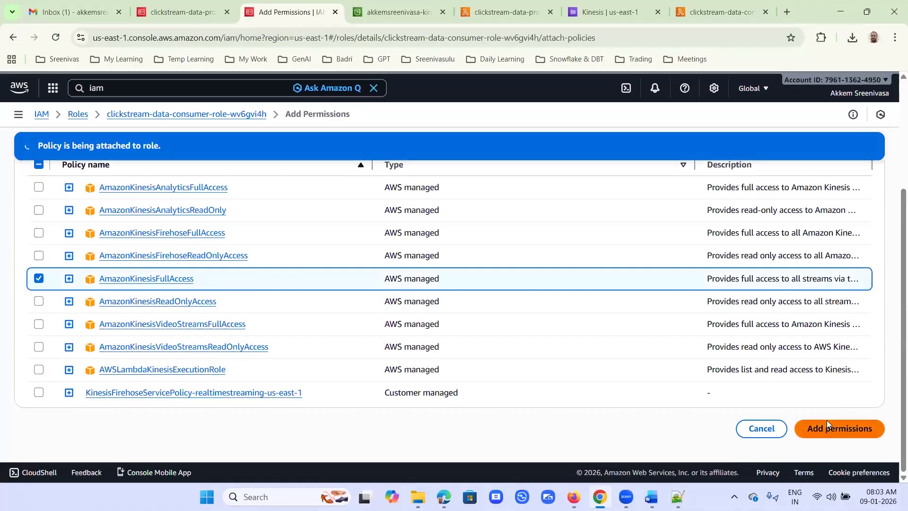
Add a Kinesis trigger on the clickstream-data stream to the clickstream-data-consumer function, with batch size 100 and starting position Latest
{"action": "left_click", "coordinate": [722, 14]}
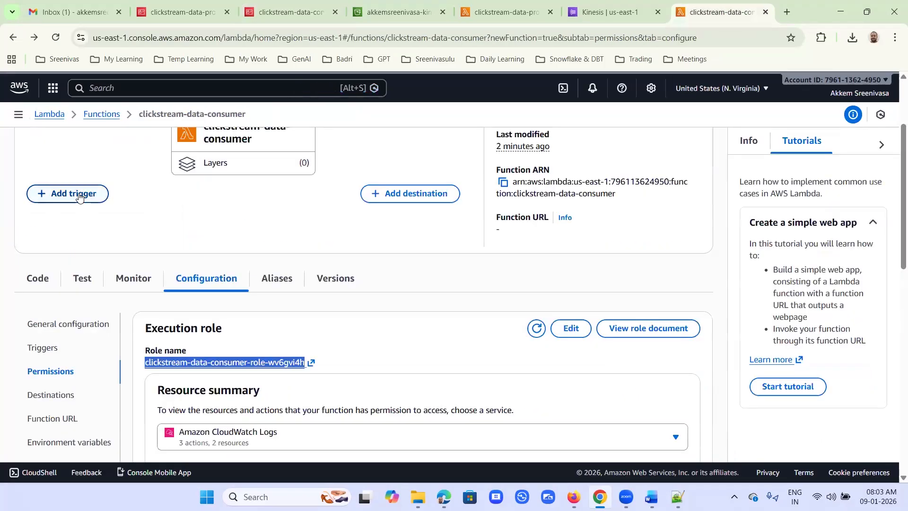
{"action": "left_click", "coordinate": [79, 195]}
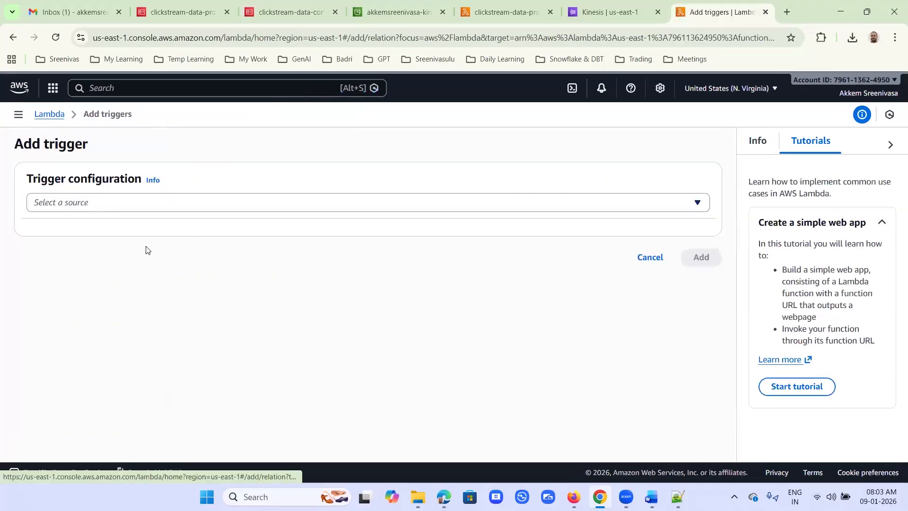
{"action": "left_click", "coordinate": [112, 204]}
{"action": "type", "text": "kinesis"}
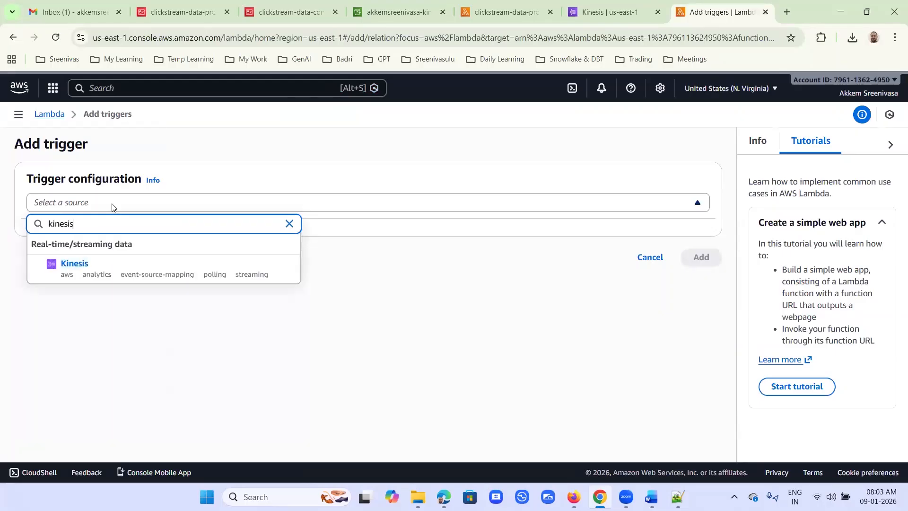
{"action": "left_click", "coordinate": [62, 269]}
{"action": "scroll", "coordinate": [283, 264], "scroll_direction": "down", "scroll_amount": 1}
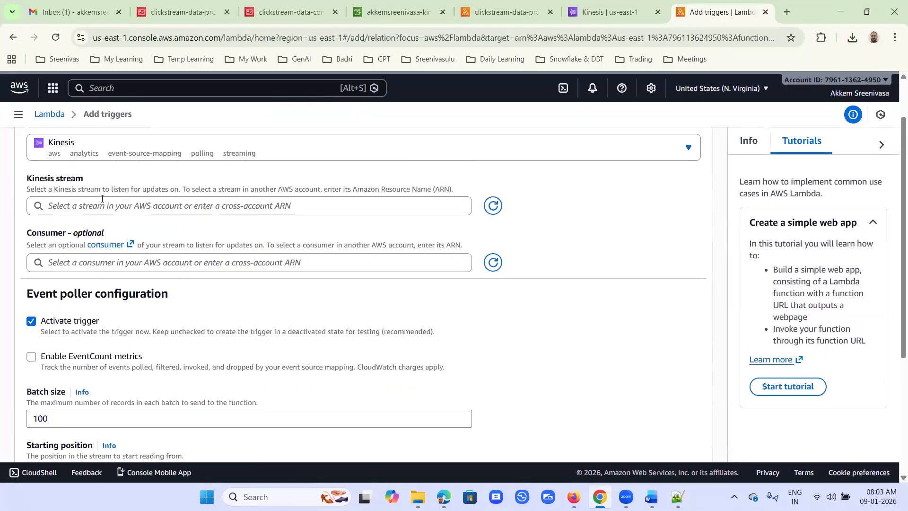
{"action": "left_click", "coordinate": [105, 206]}
{"action": "left_click", "coordinate": [78, 227]}
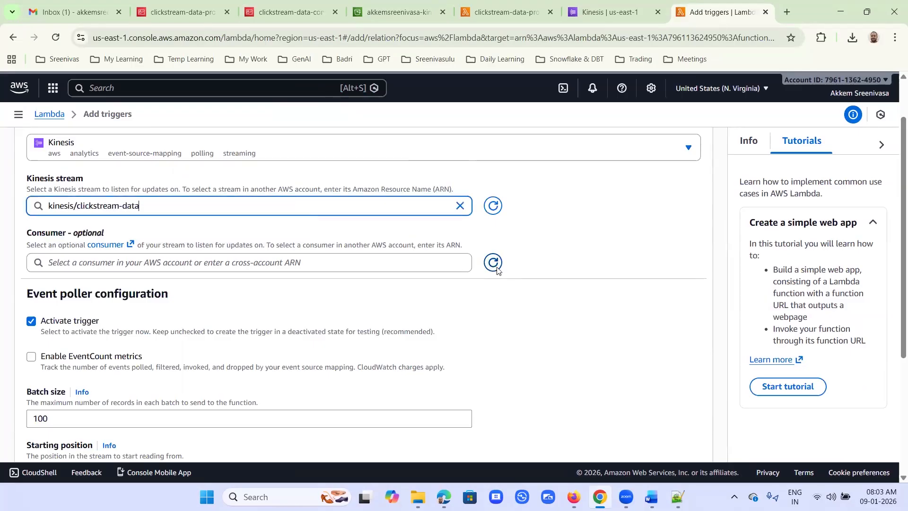
{"action": "scroll", "coordinate": [496, 269], "scroll_direction": "down", "scroll_amount": 3}
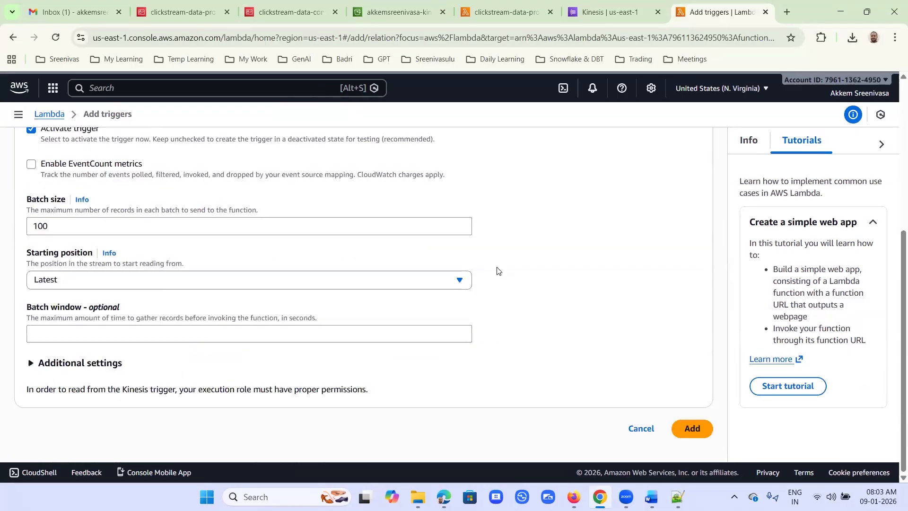
{"action": "left_click", "coordinate": [690, 427]}
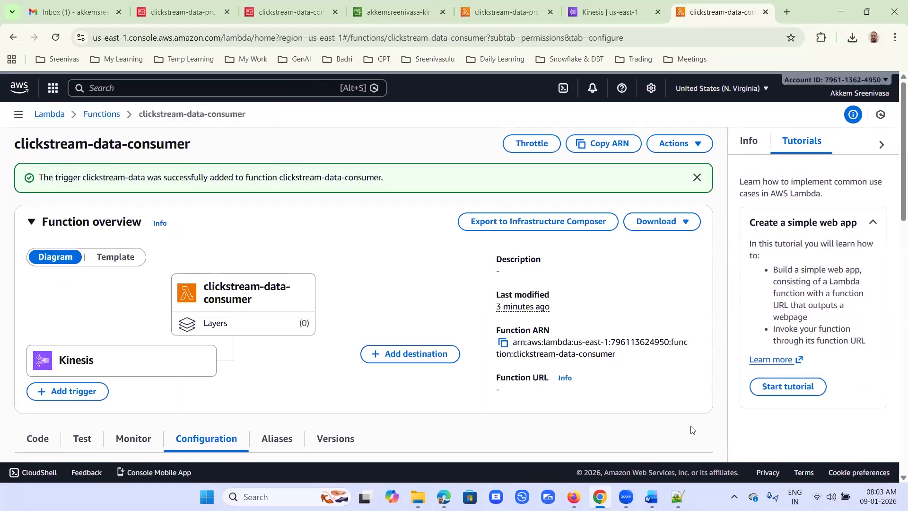
Examine the payload-decoding code in clickstream-data-consumer and the record-sending code in clickstream-data-producer
{"action": "scroll", "coordinate": [81, 366], "scroll_direction": "down", "scroll_amount": 2}
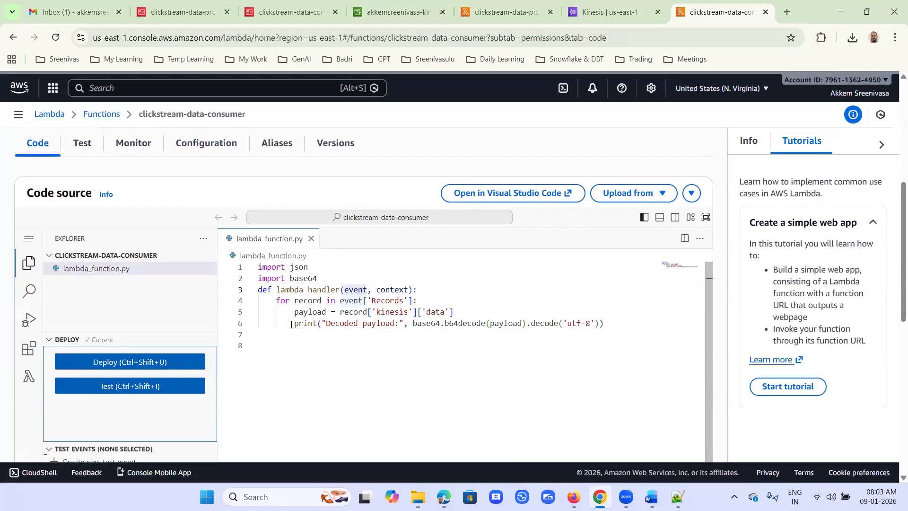
{"action": "left_click_drag", "start_coordinate": [291, 324], "coordinate": [614, 328]}
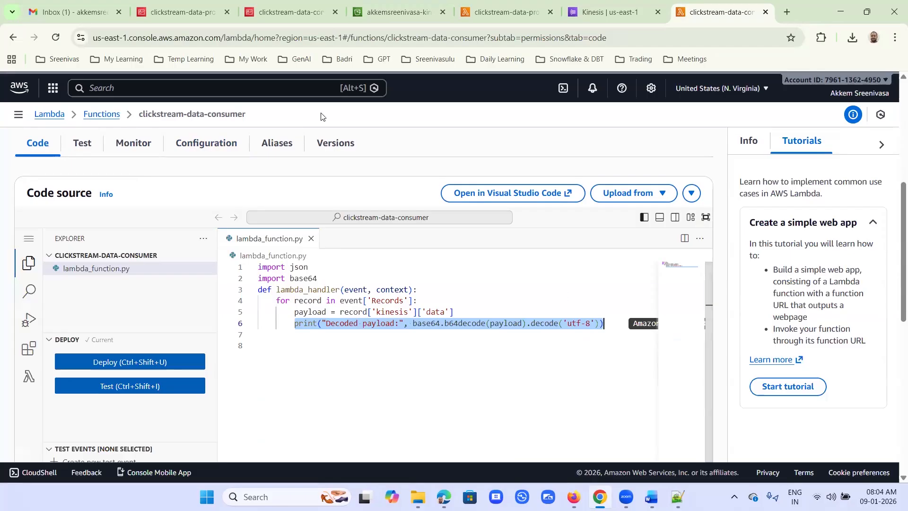
{"action": "left_click", "coordinate": [519, 15]}
{"action": "scroll", "coordinate": [407, 260], "scroll_direction": "down", "scroll_amount": 2}
{"action": "scroll", "coordinate": [408, 261], "scroll_direction": "down", "scroll_amount": 1}
{"action": "scroll", "coordinate": [408, 261], "scroll_direction": "up", "scroll_amount": 3}
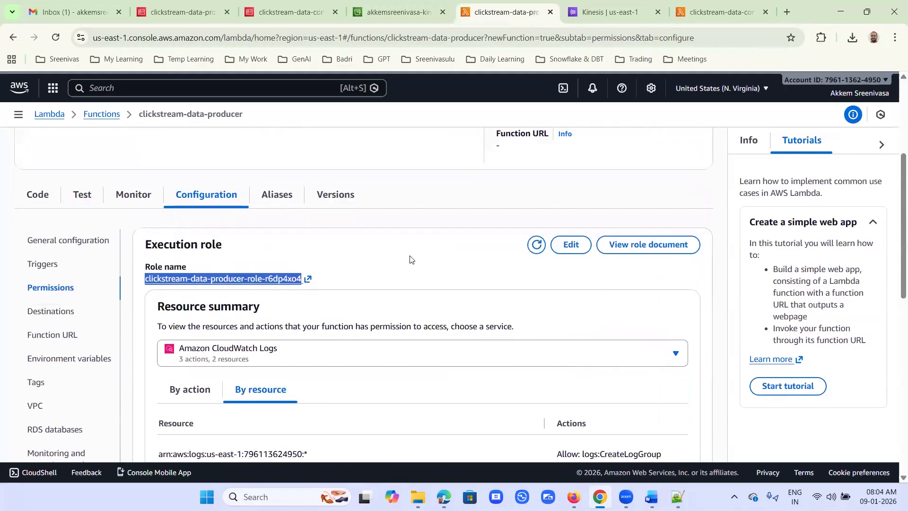
{"action": "left_click", "coordinate": [32, 200]}
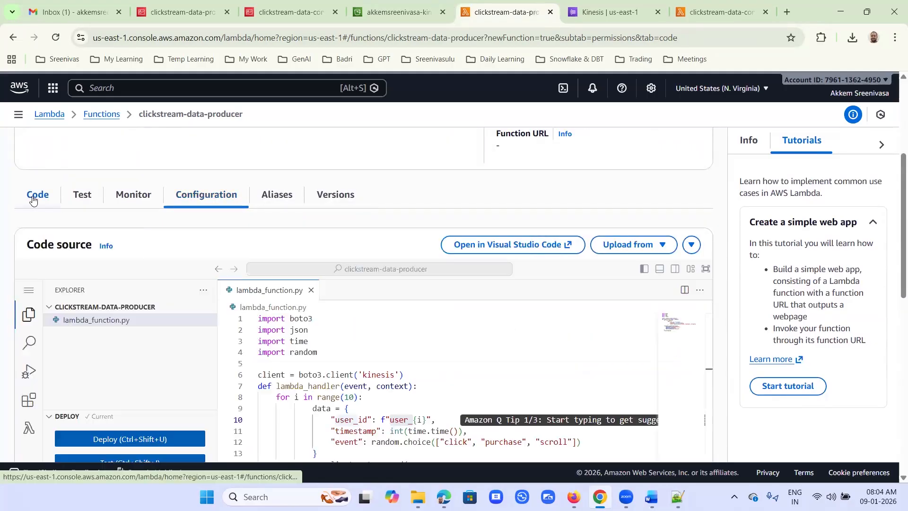
{"action": "scroll", "coordinate": [426, 283], "scroll_direction": "down", "scroll_amount": 2}
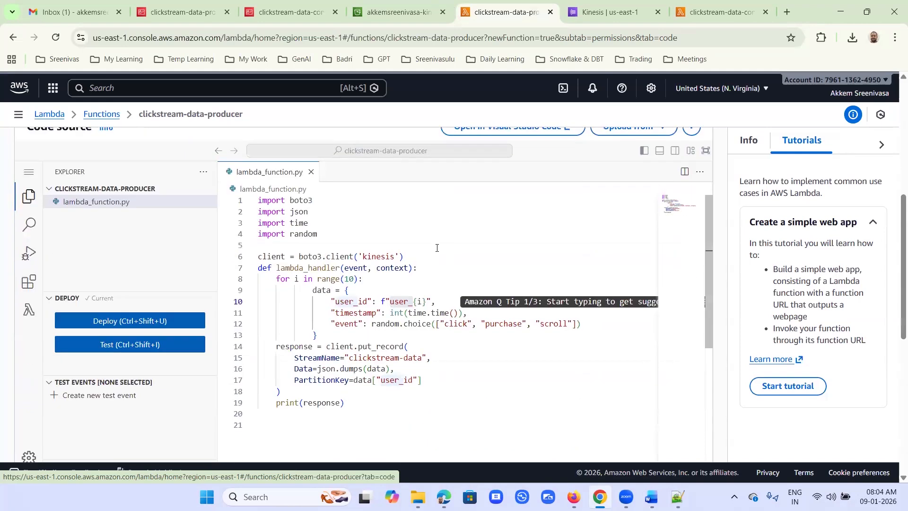
{"action": "scroll", "coordinate": [449, 267], "scroll_direction": "up", "scroll_amount": 2}
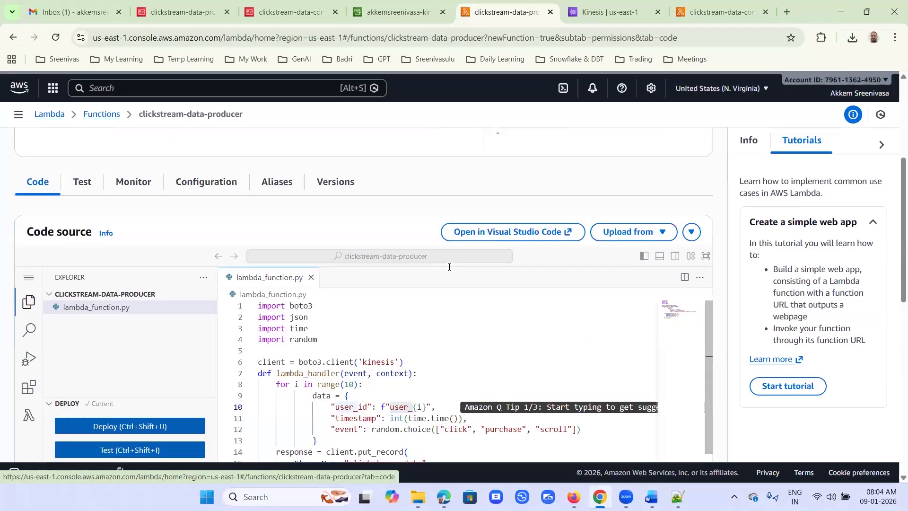
{"action": "scroll", "coordinate": [449, 266], "scroll_direction": "down", "scroll_amount": 2}
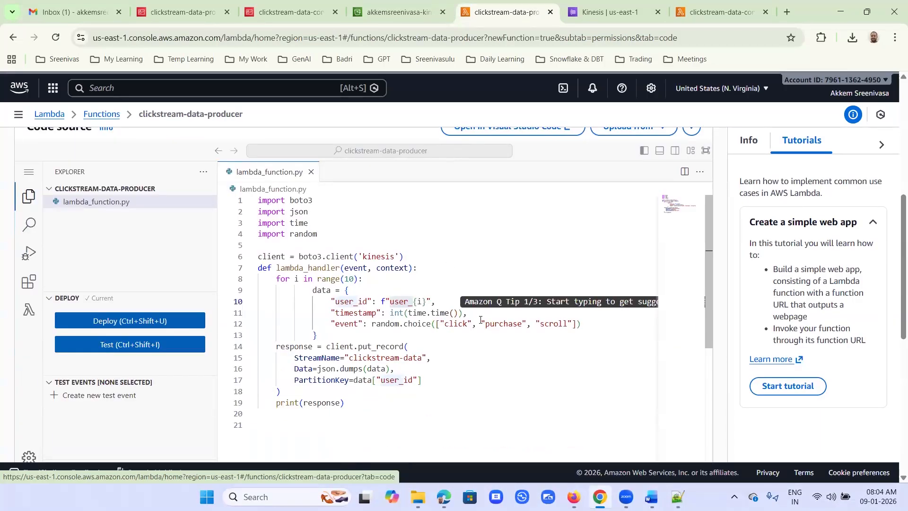
Switch to the Mastering Amazon Kinesis Word document, review its producer code and Lambda consumer instructions, and return to the clickstream-data-producer code in the browser
{"action": "key", "text": "alt+Tab"}
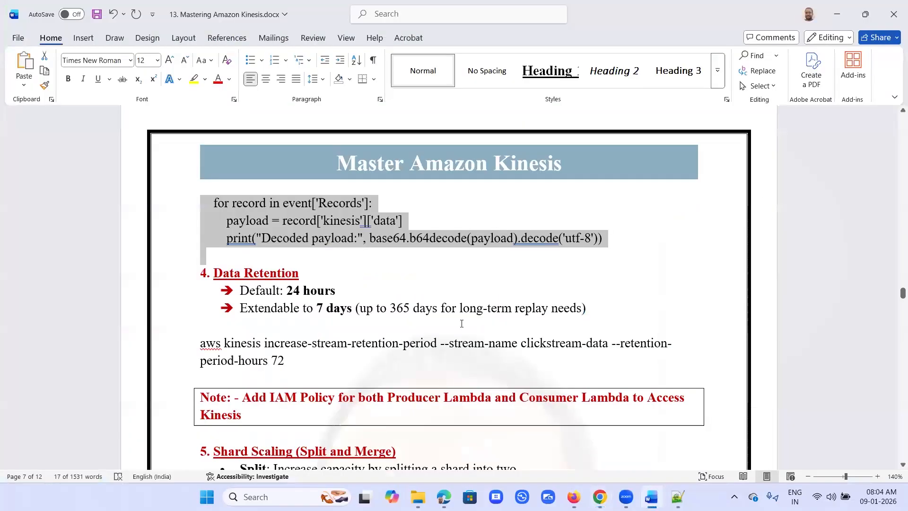
{"action": "scroll", "coordinate": [466, 321], "scroll_direction": "down", "scroll_amount": 3}
{"action": "scroll", "coordinate": [467, 323], "scroll_direction": "up", "scroll_amount": 5}
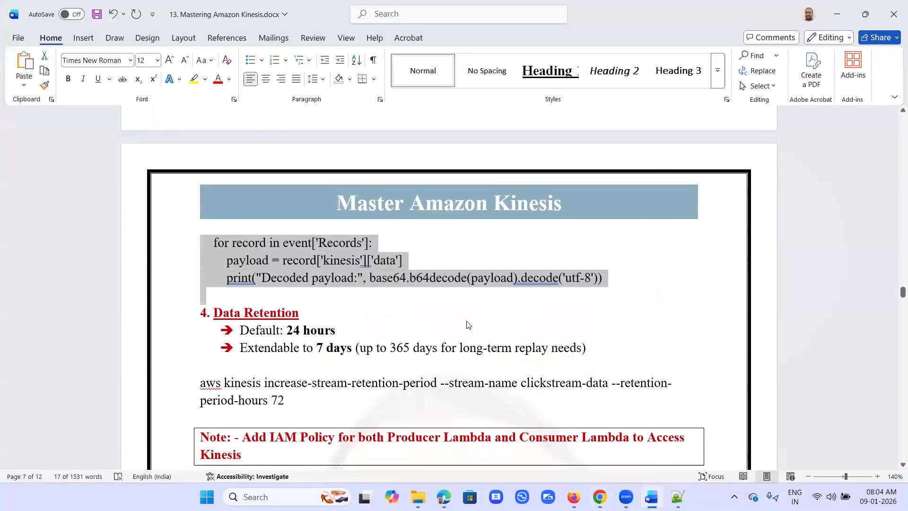
{"action": "scroll", "coordinate": [469, 323], "scroll_direction": "up", "scroll_amount": 9}
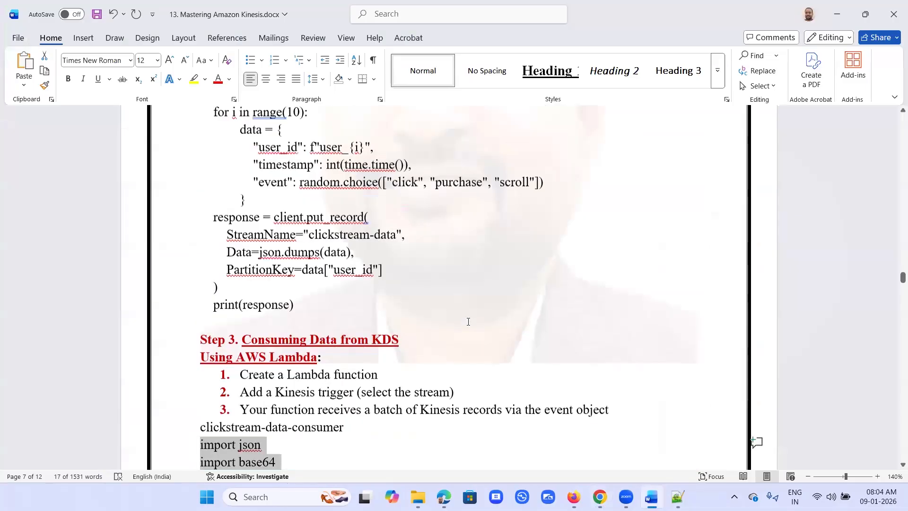
{"action": "scroll", "coordinate": [468, 321], "scroll_direction": "up", "scroll_amount": 1}
{"action": "scroll", "coordinate": [468, 322], "scroll_direction": "down", "scroll_amount": 4}
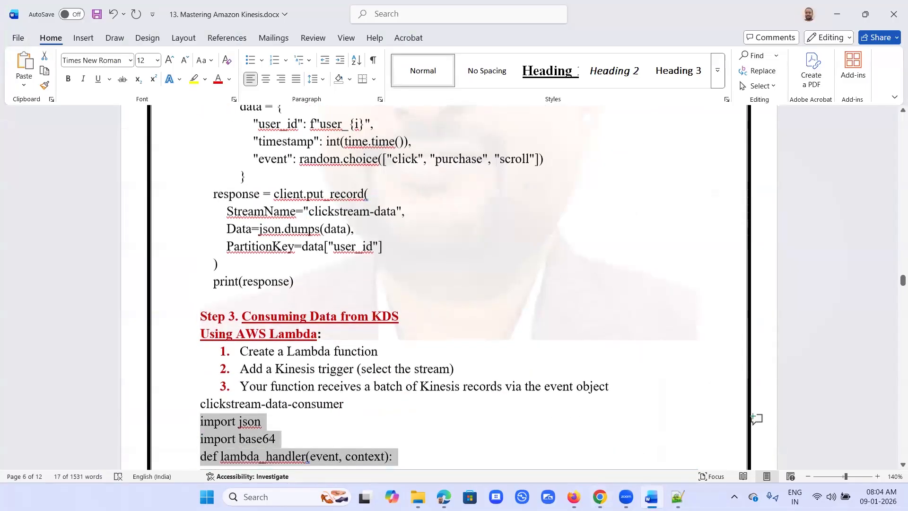
{"action": "key", "text": "alt+Tab"}
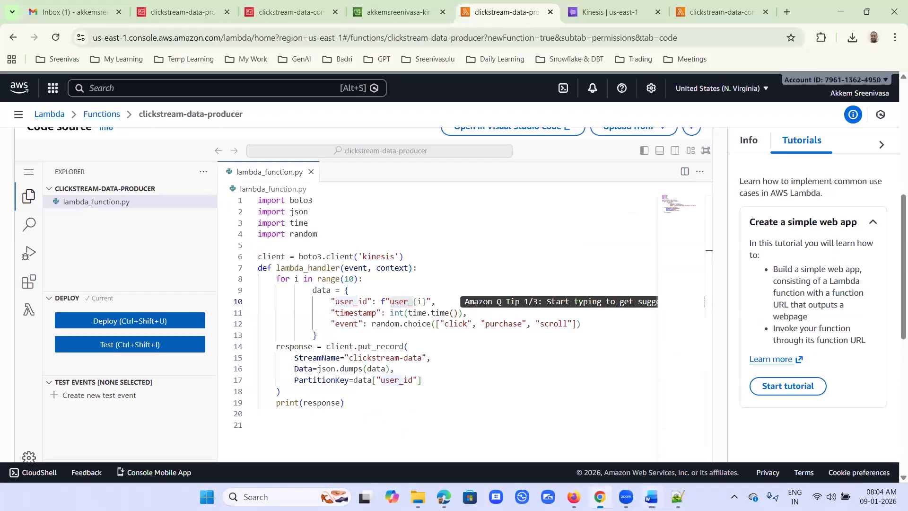
Create and save a private, synchronous test event named kinesisTest for the clickstream-data-producer function
{"action": "left_click", "coordinate": [168, 350]}
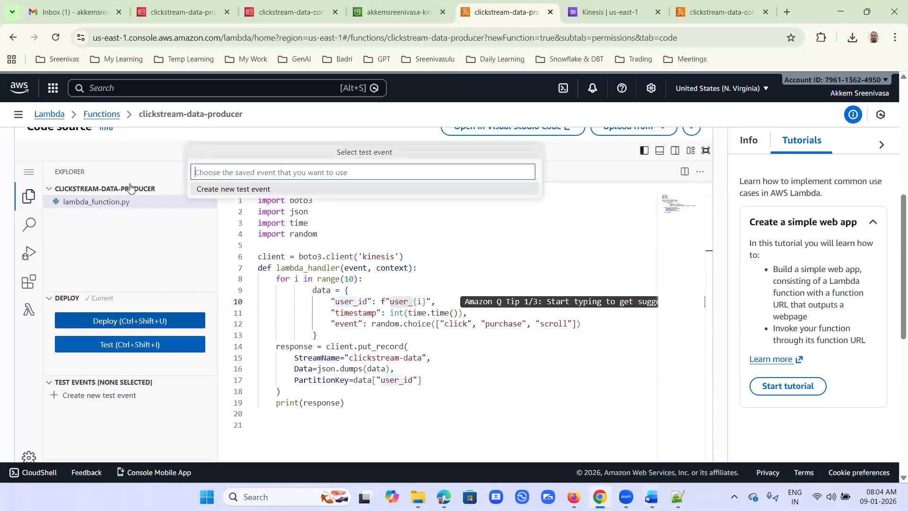
{"action": "left_click", "coordinate": [281, 188]}
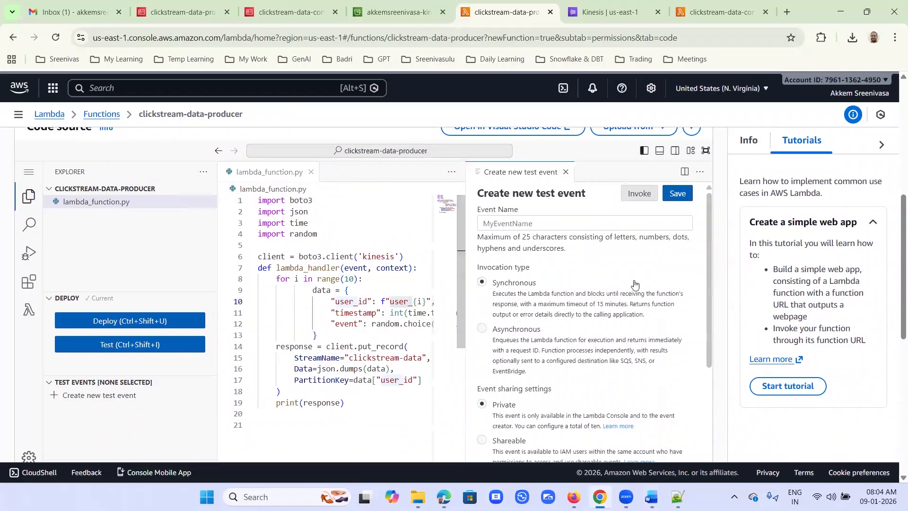
{"action": "left_click", "coordinate": [603, 225]}
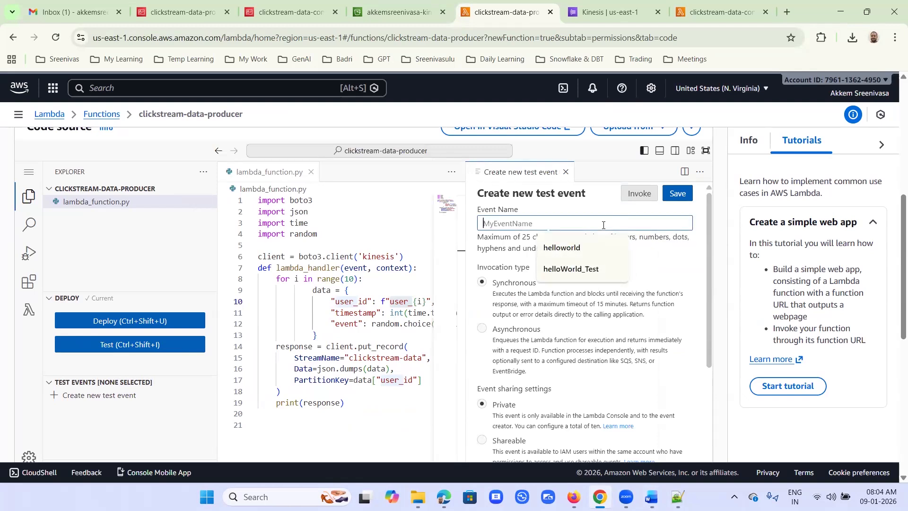
{"action": "type", "text": "kine"}
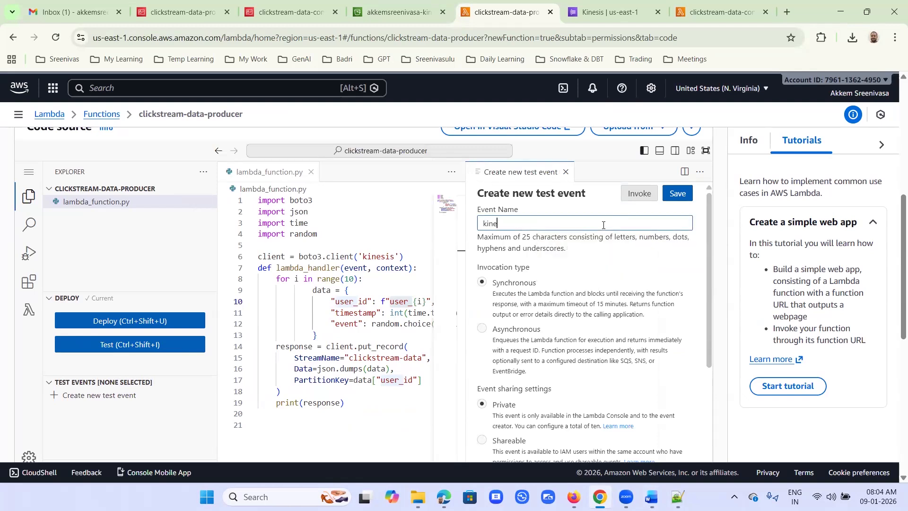
{"action": "type", "text": "sisTest"}
{"action": "left_click", "coordinate": [678, 194]}
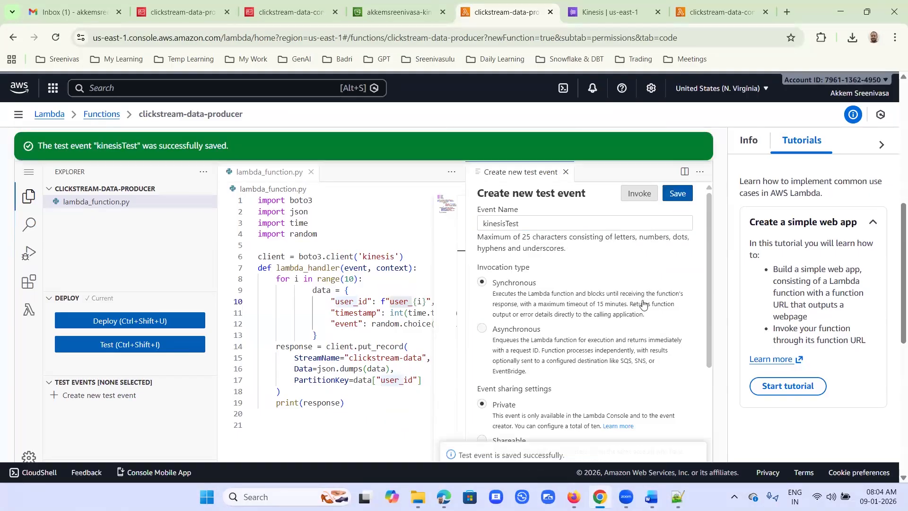
Try to remove the three sample key-value pairs from the kinesisTest event JSON, then save and invoke the event
{"action": "scroll", "coordinate": [634, 302], "scroll_direction": "down", "scroll_amount": 5}
{"action": "scroll", "coordinate": [614, 307], "scroll_direction": "down", "scroll_amount": 2}
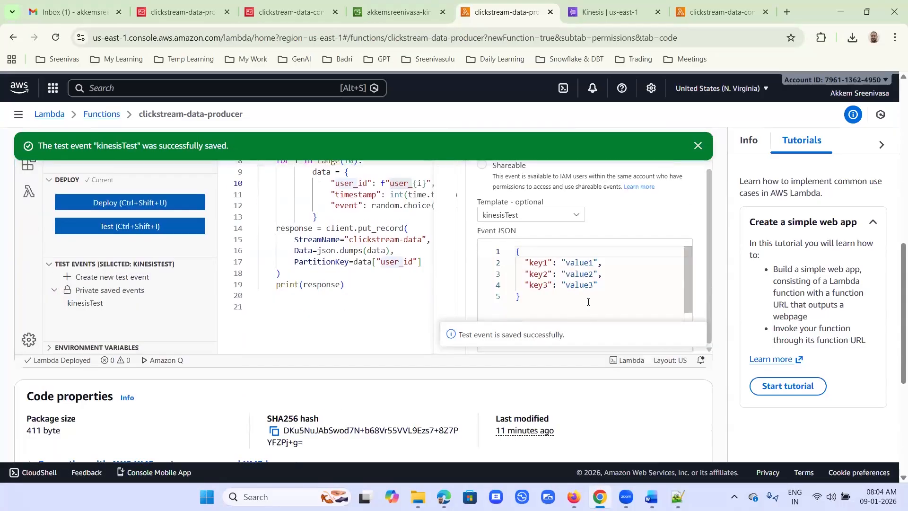
{"action": "left_click_drag", "start_coordinate": [607, 281], "coordinate": [538, 266]}
{"action": "key", "text": "BackSpace"}
{"action": "key", "text": "BackSpace"}
{"action": "key", "text": "BackSpace"}
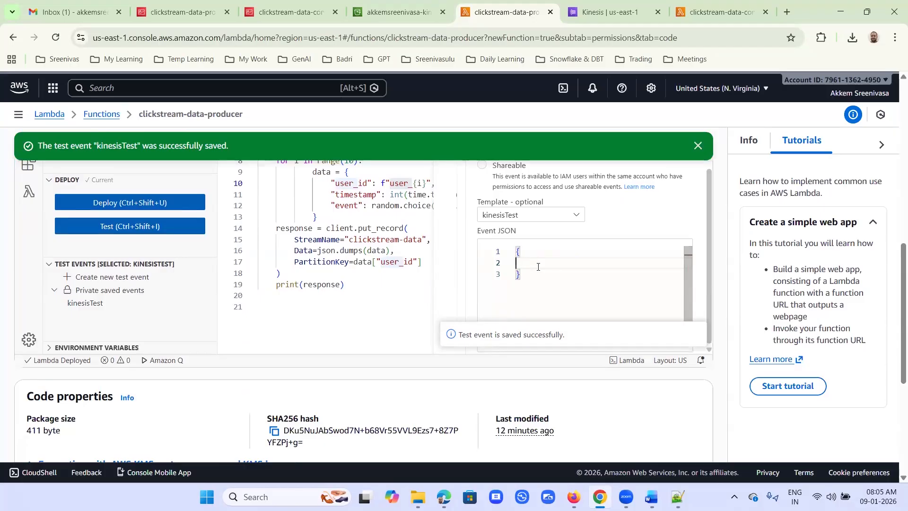
{"action": "scroll", "coordinate": [560, 280], "scroll_direction": "up", "scroll_amount": 3}
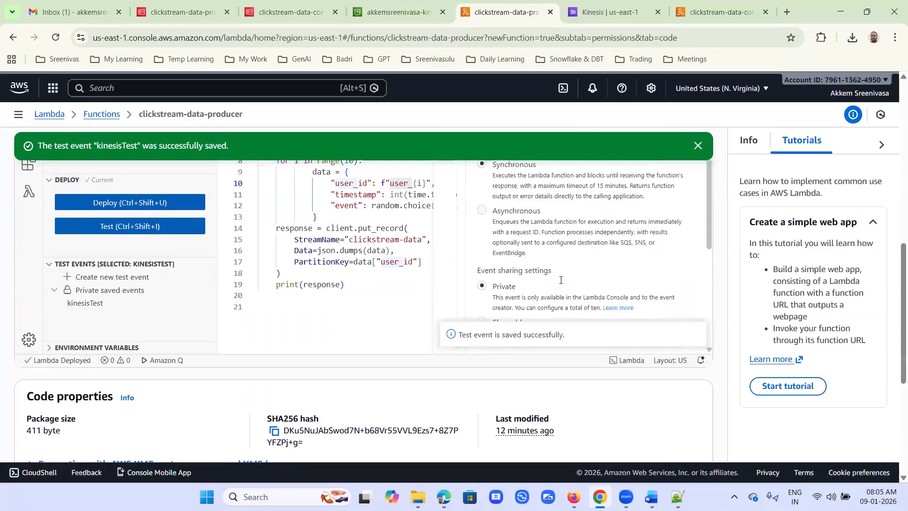
{"action": "scroll", "coordinate": [615, 264], "scroll_direction": "up", "scroll_amount": 3}
{"action": "scroll", "coordinate": [675, 243], "scroll_direction": "up", "scroll_amount": 5}
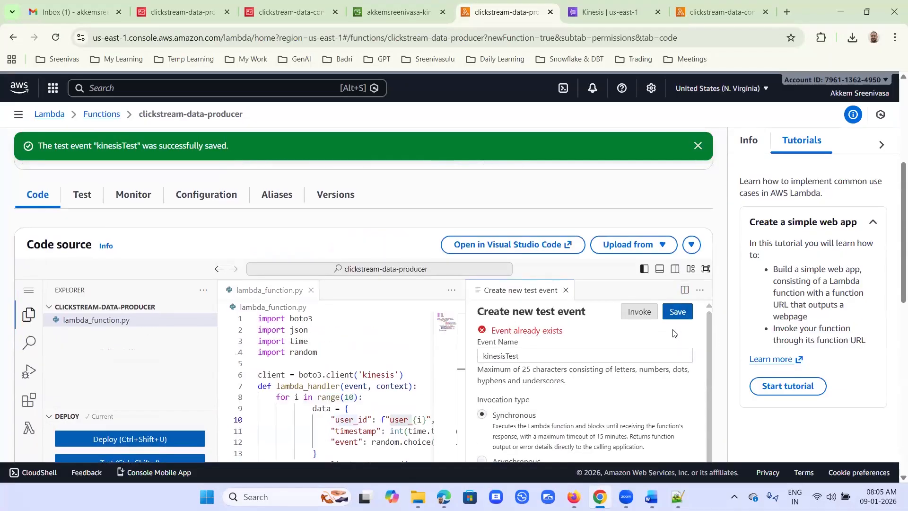
{"action": "left_click", "coordinate": [645, 320]}
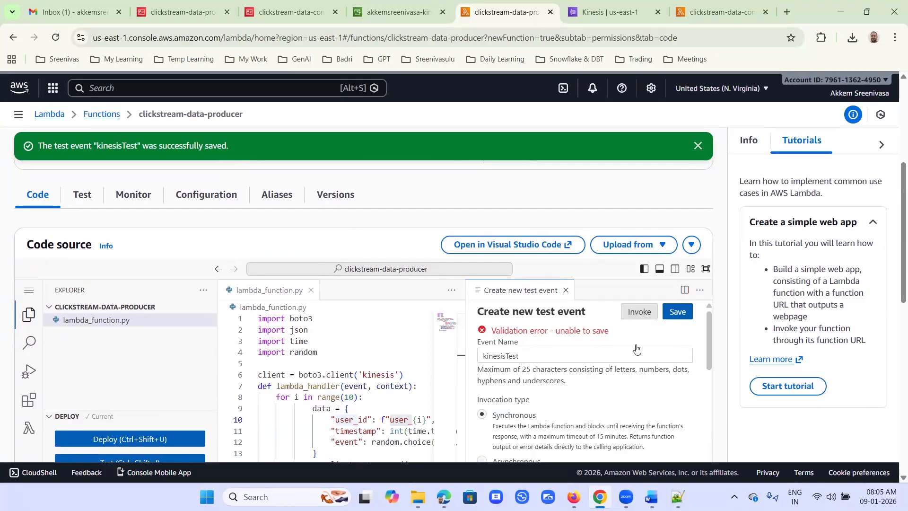
Undo the deletion of the sample key-value pairs in the kinesisTest event JSON
{"action": "scroll", "coordinate": [634, 348], "scroll_direction": "down", "scroll_amount": 3}
{"action": "scroll", "coordinate": [637, 349], "scroll_direction": "down", "scroll_amount": 2}
{"action": "left_click", "coordinate": [580, 396]}
{"action": "key", "text": "ctrl+z"}
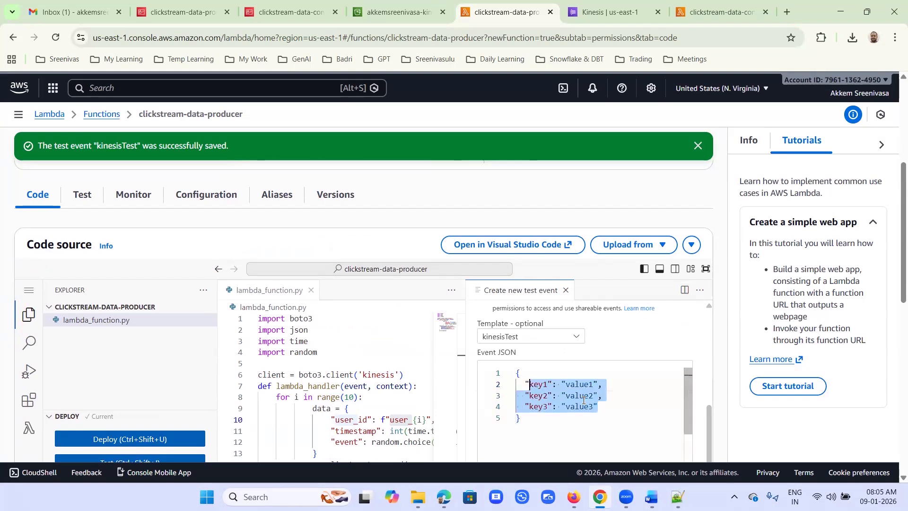
{"action": "left_click", "coordinate": [599, 422]}
Invoke the clickstream-data-producer function with the kinesisTest event and review the status and response in its execution results
{"action": "scroll", "coordinate": [618, 416], "scroll_direction": "up", "scroll_amount": 5}
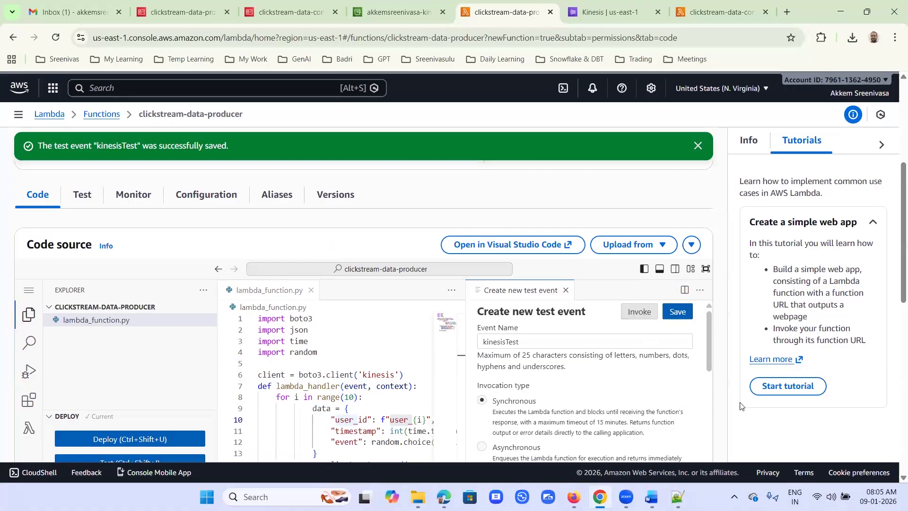
{"action": "scroll", "coordinate": [894, 265], "scroll_direction": "down", "scroll_amount": 5}
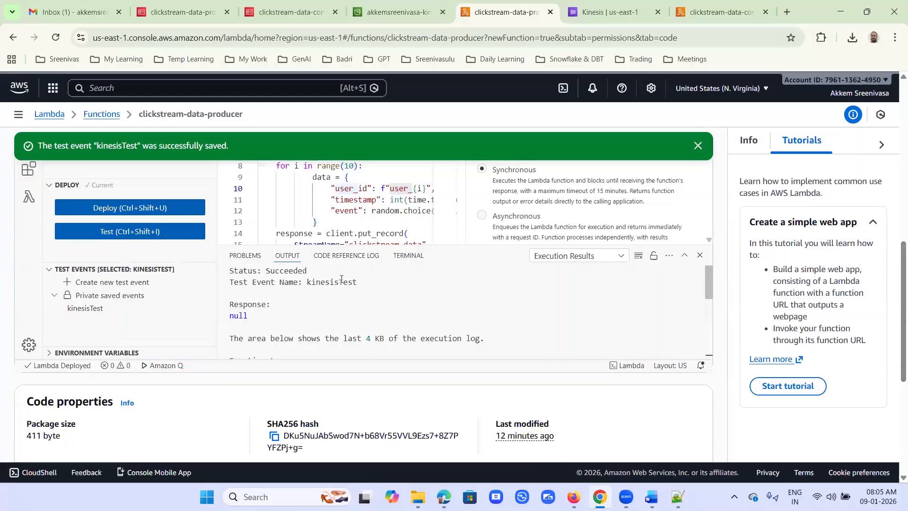
{"action": "left_click_drag", "start_coordinate": [288, 269], "coordinate": [357, 284]}
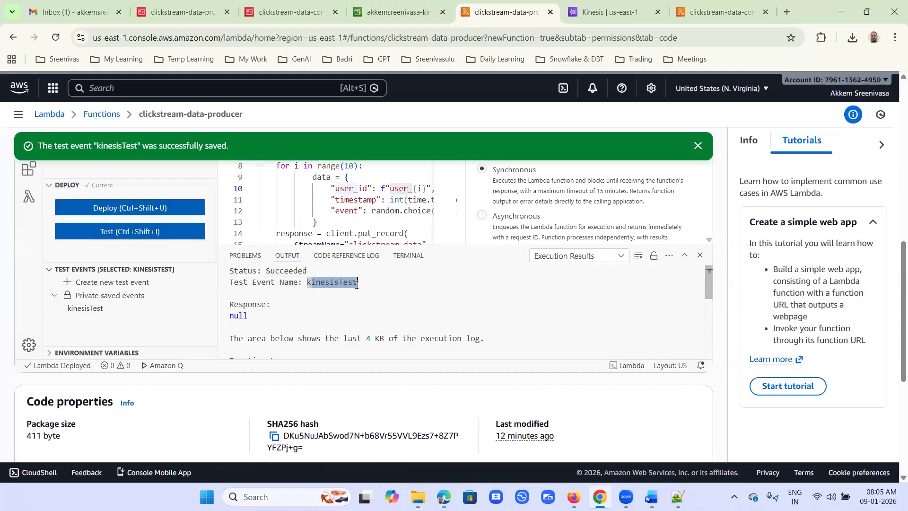
{"action": "left_click_drag", "start_coordinate": [237, 304], "coordinate": [263, 318]}
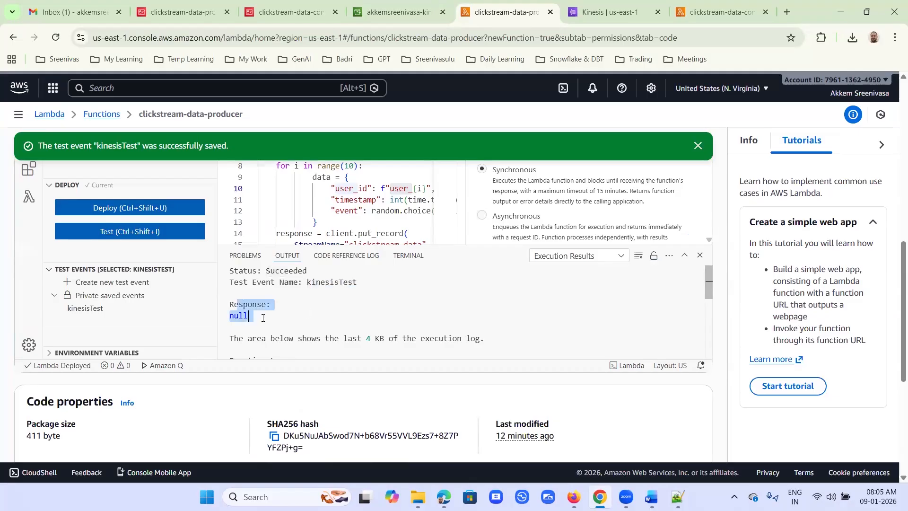
Open the monitoring view of the clickstream-data-consumer function and check its CloudWatch metrics and recent invocations
{"action": "left_click", "coordinate": [718, 9]}
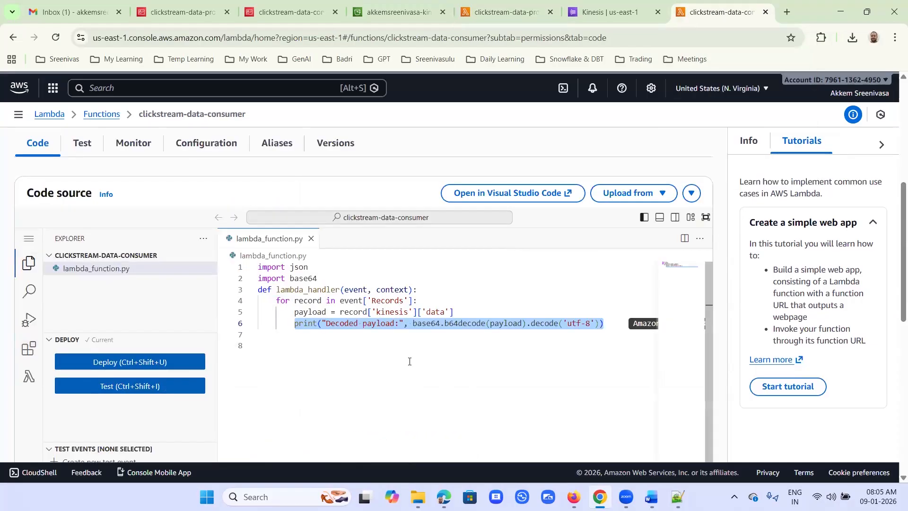
{"action": "scroll", "coordinate": [226, 341], "scroll_direction": "up", "scroll_amount": 4}
{"action": "left_click", "coordinate": [131, 320]}
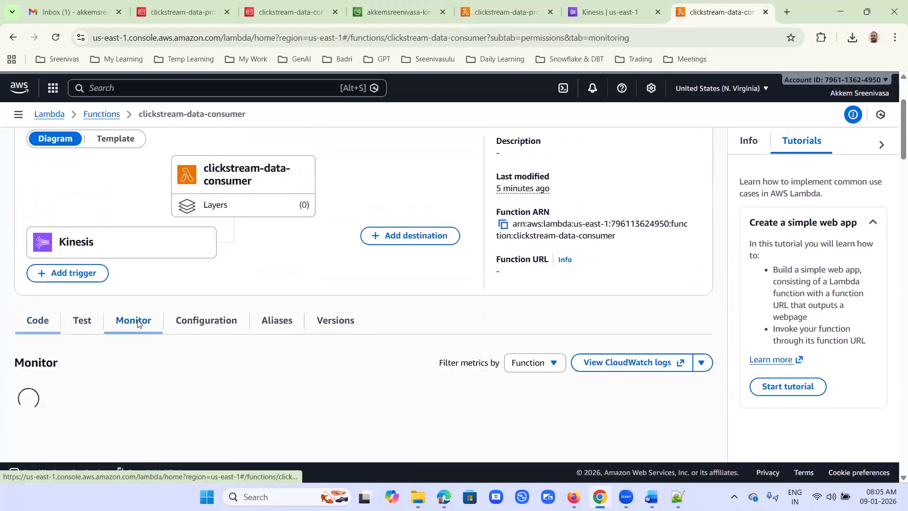
{"action": "scroll", "coordinate": [505, 354], "scroll_direction": "down", "scroll_amount": 3}
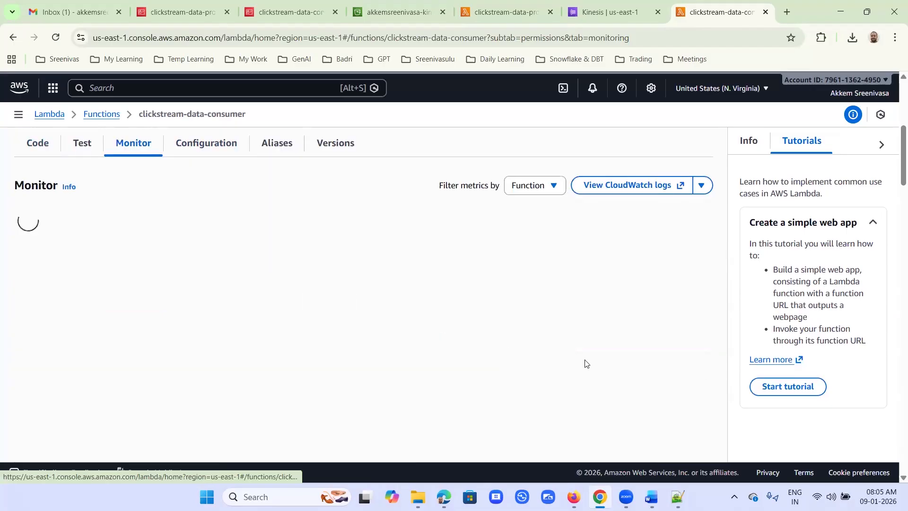
{"action": "scroll", "coordinate": [585, 364], "scroll_direction": "down", "scroll_amount": 5}
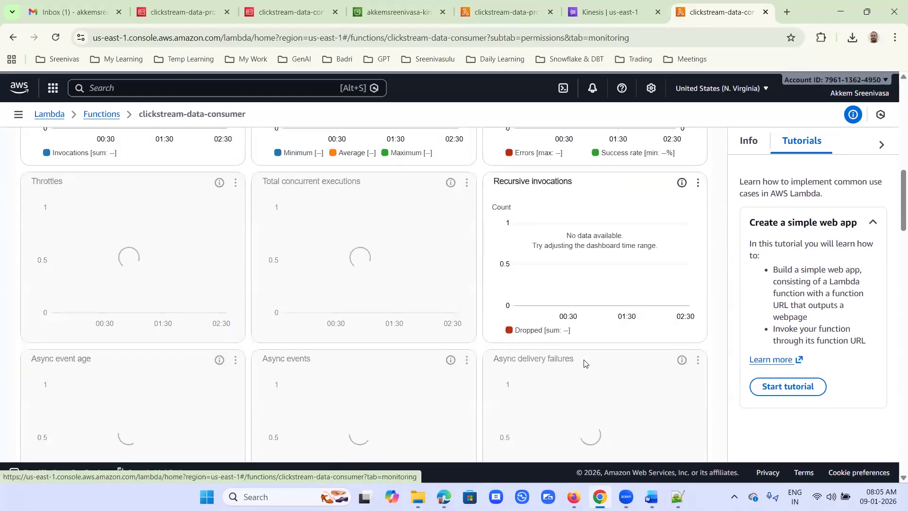
{"action": "scroll", "coordinate": [586, 363], "scroll_direction": "down", "scroll_amount": 5}
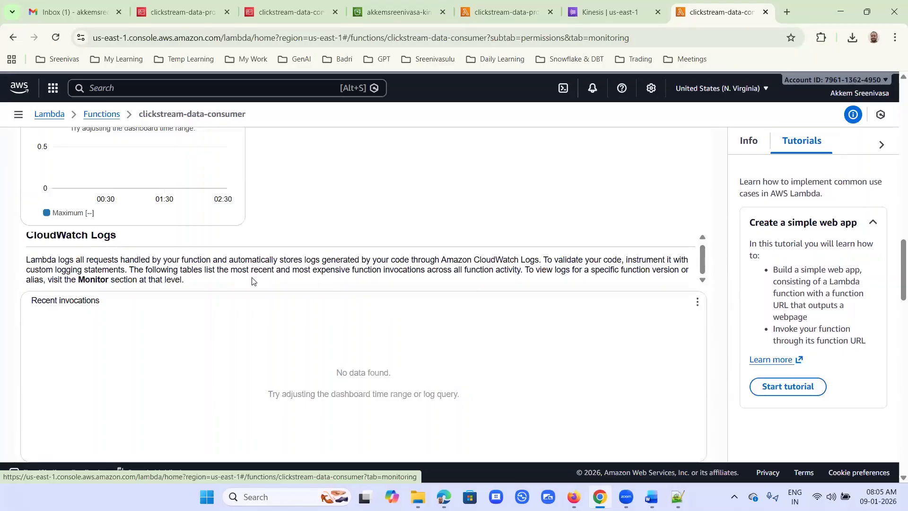
{"action": "scroll", "coordinate": [255, 283], "scroll_direction": "up", "scroll_amount": 8}
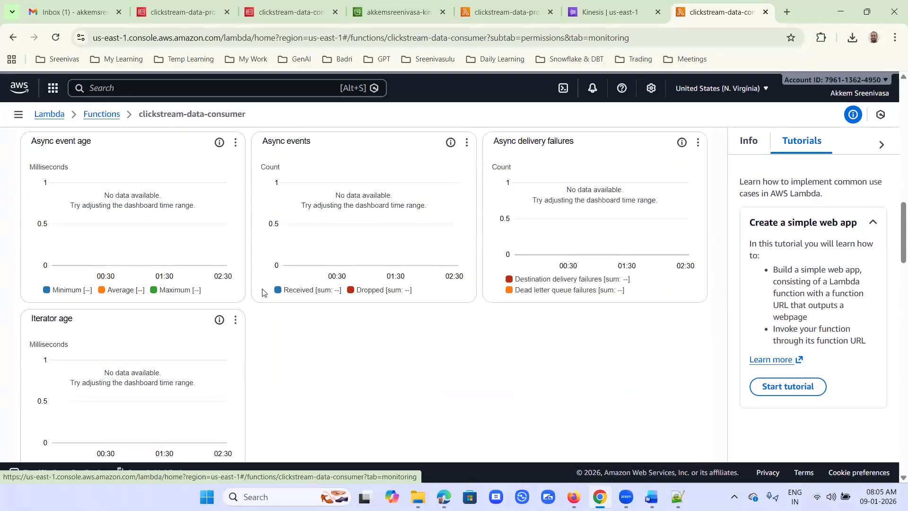
{"action": "scroll", "coordinate": [262, 293], "scroll_direction": "up", "scroll_amount": 7}
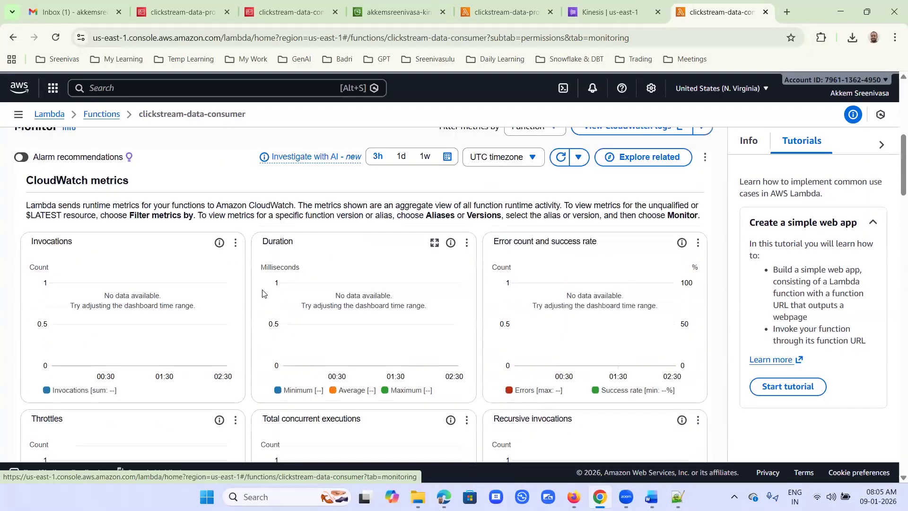
{"action": "scroll", "coordinate": [262, 293], "scroll_direction": "up", "scroll_amount": 3}
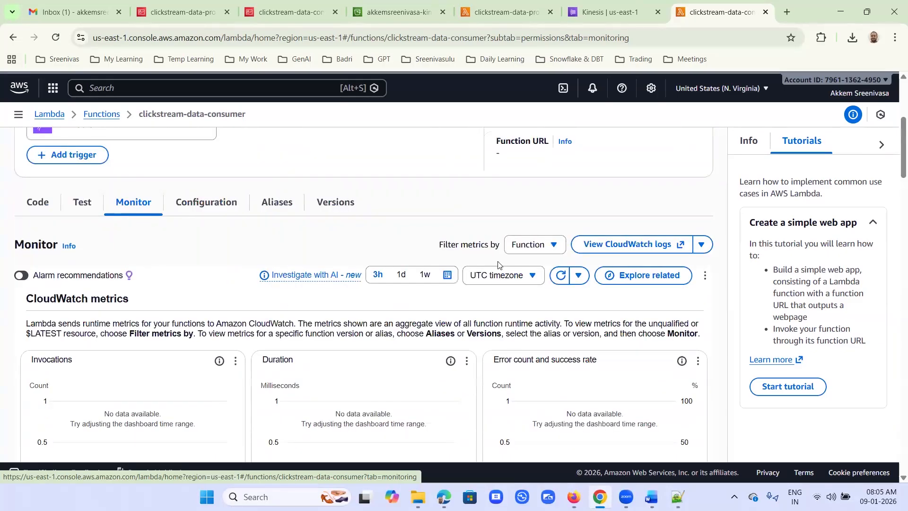
Open the clickstream-data-consumer log group in CloudWatch and examine the decoded payload messages in its log stream
{"action": "left_click", "coordinate": [643, 244]}
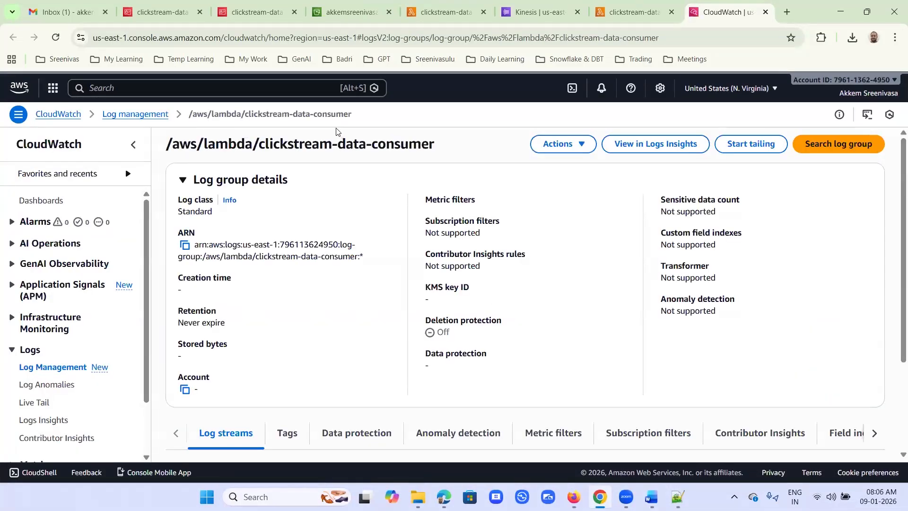
{"action": "scroll", "coordinate": [385, 178], "scroll_direction": "down", "scroll_amount": 2}
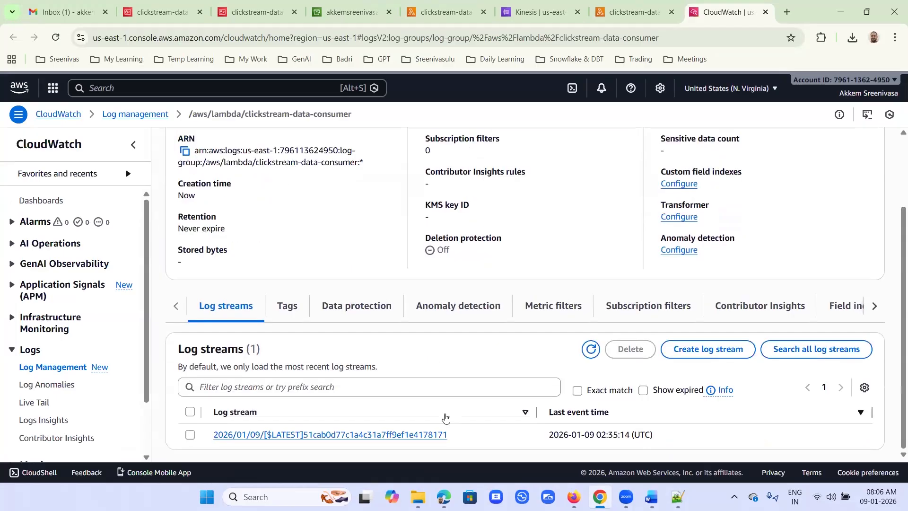
{"action": "left_click", "coordinate": [444, 434]}
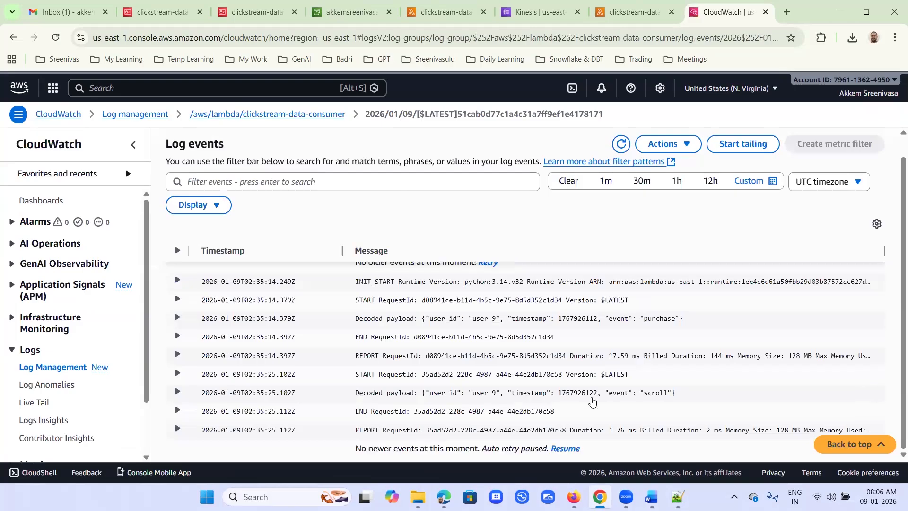
{"action": "left_click_drag", "start_coordinate": [429, 392], "coordinate": [498, 392]}
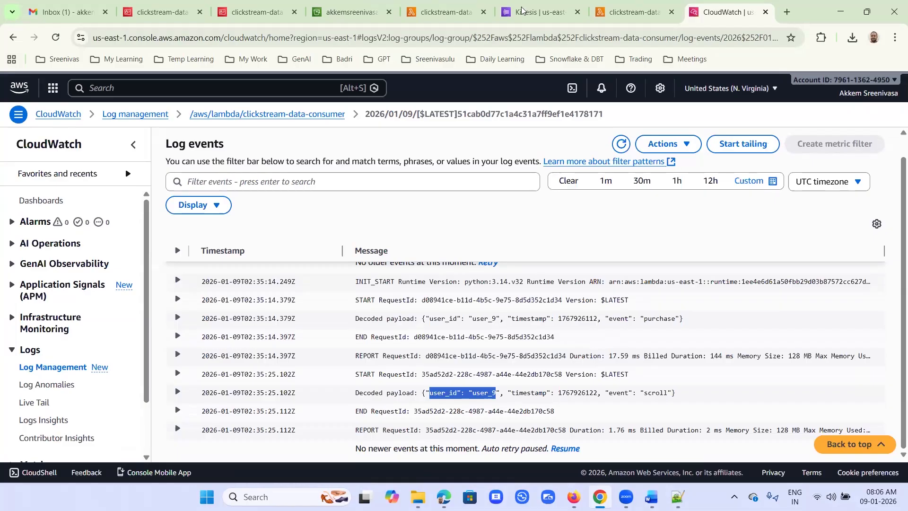
{"action": "left_click", "coordinate": [446, 12]}
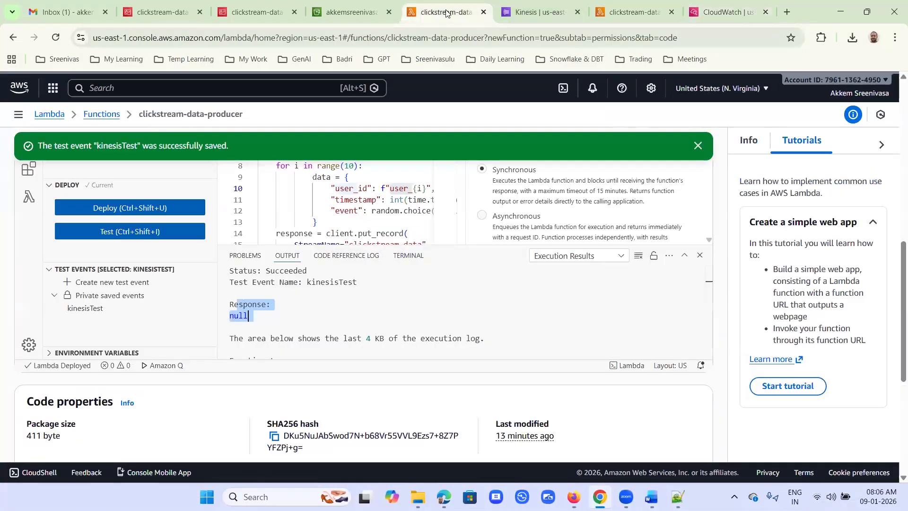
{"action": "left_click", "coordinate": [631, 12]}
{"action": "left_click", "coordinate": [722, 19]}
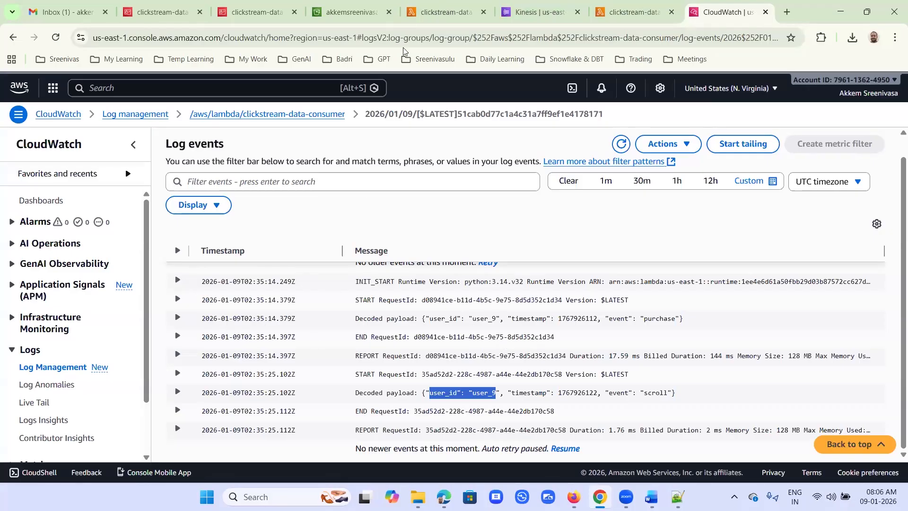
Return to the clickstream-data-producer code and examine the range(10) loop and the user_id assignment
{"action": "left_click", "coordinate": [449, 12]}
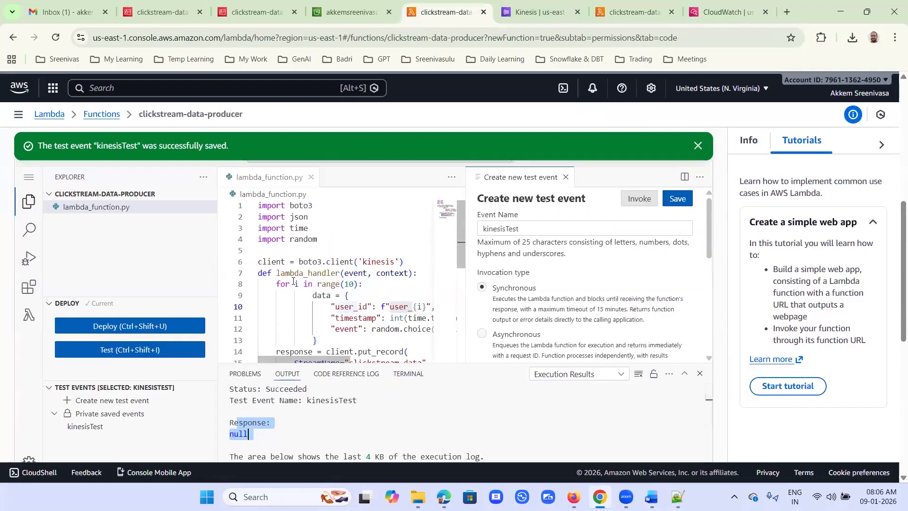
{"action": "left_click_drag", "start_coordinate": [294, 281], "coordinate": [359, 280]}
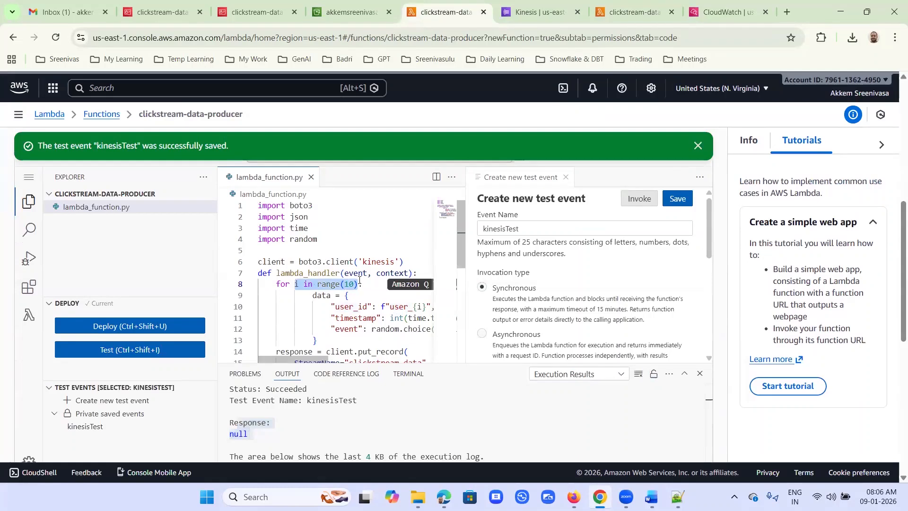
{"action": "left_click_drag", "start_coordinate": [335, 306], "coordinate": [427, 306]}
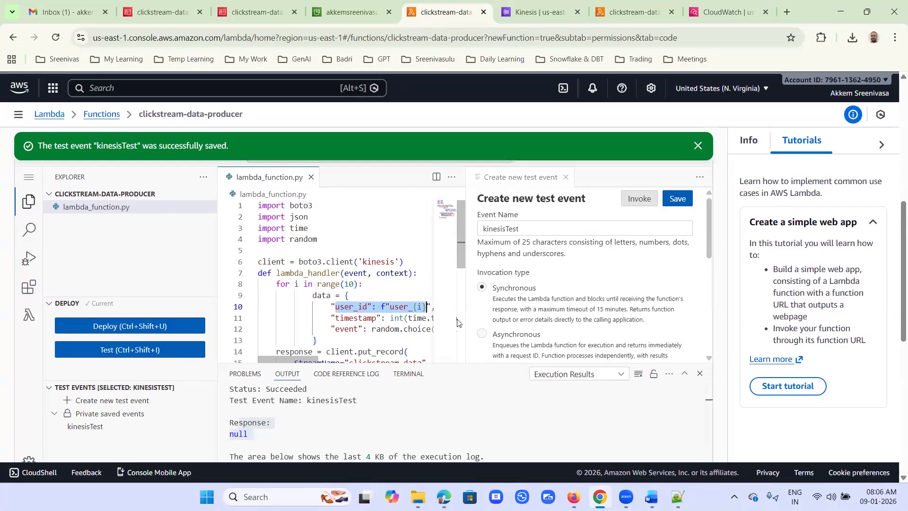